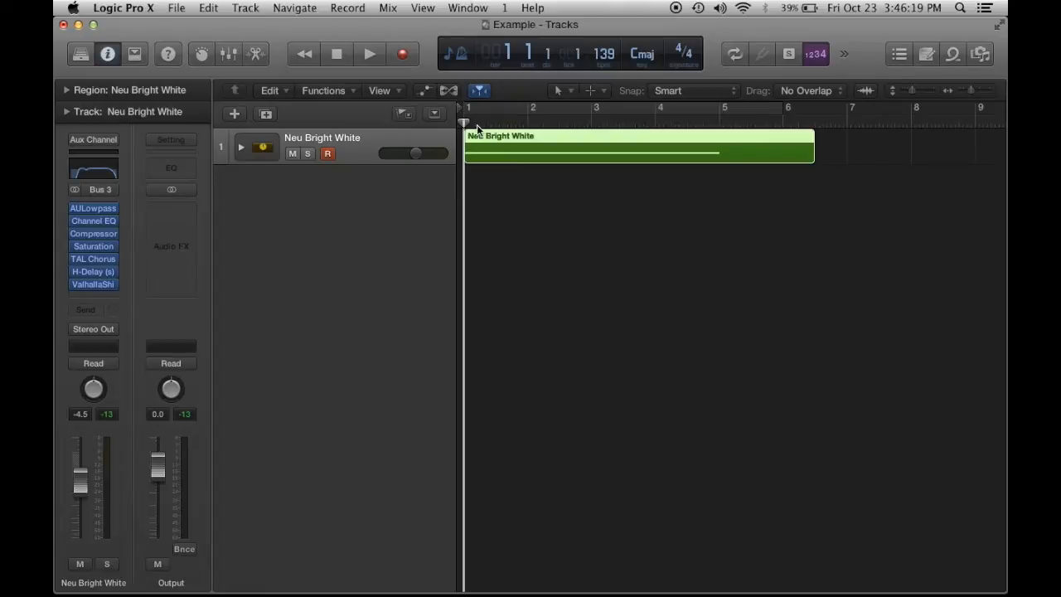
Examine the Neu Bright White track stack, its #defaultMainStage and BrightPad instrument tracks, and their channel strip effects
{"action": "mouse_move", "coordinate": [465, 123]}
{"action": "left_mouse_down"}
{"action": "mouse_move", "coordinate": [482, 123]}
{"action": "mouse_move", "coordinate": [461, 125]}
{"action": "left_mouse_up"}
{"action": "left_click", "coordinate": [241, 148]}
{"action": "left_click", "coordinate": [349, 174]}
{"action": "left_click", "coordinate": [347, 224]}
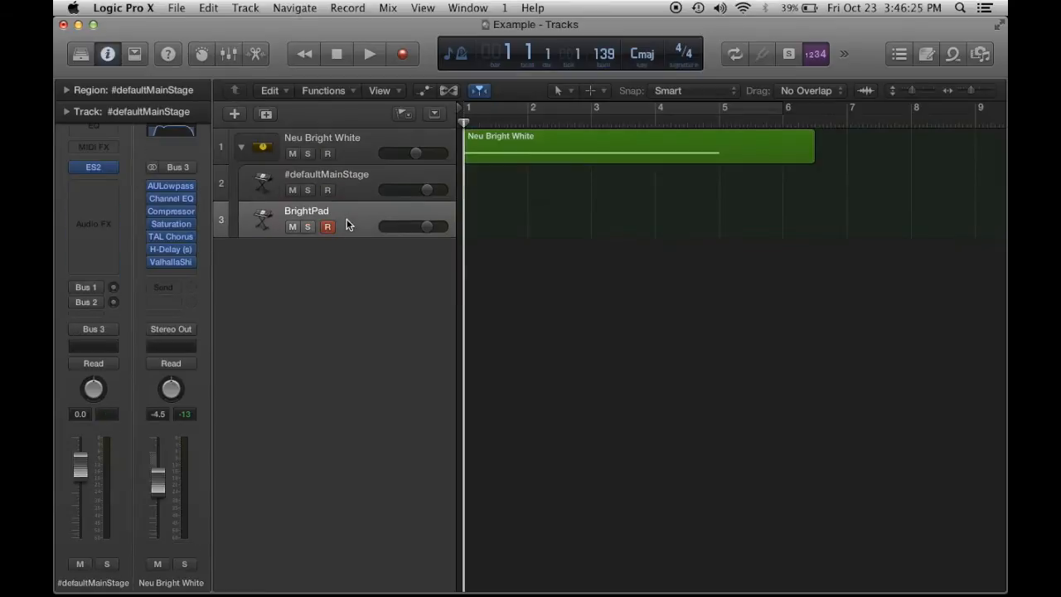
{"action": "left_click", "coordinate": [362, 175]}
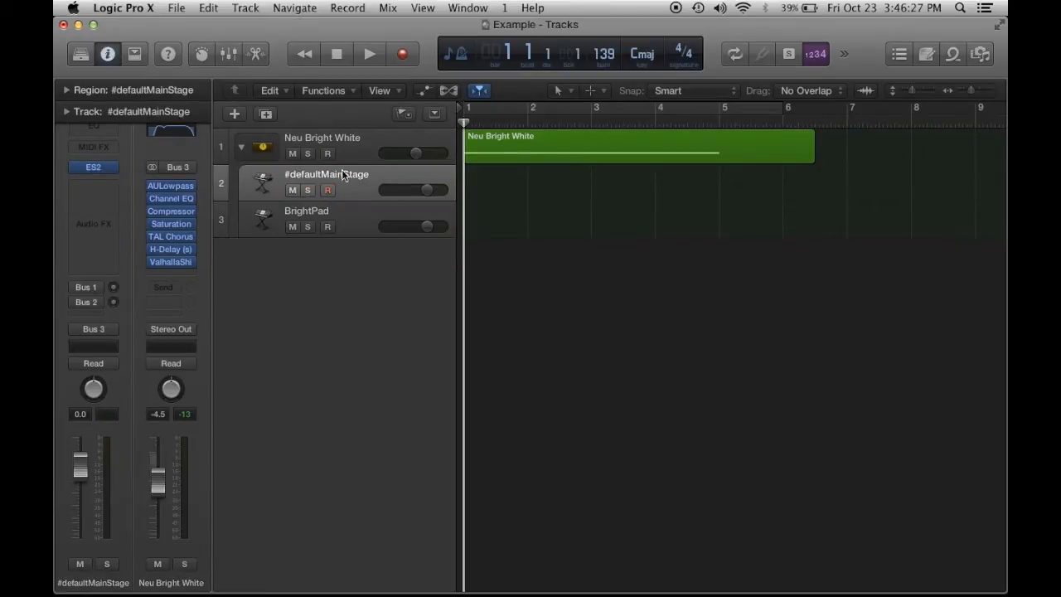
{"action": "left_click", "coordinate": [241, 148]}
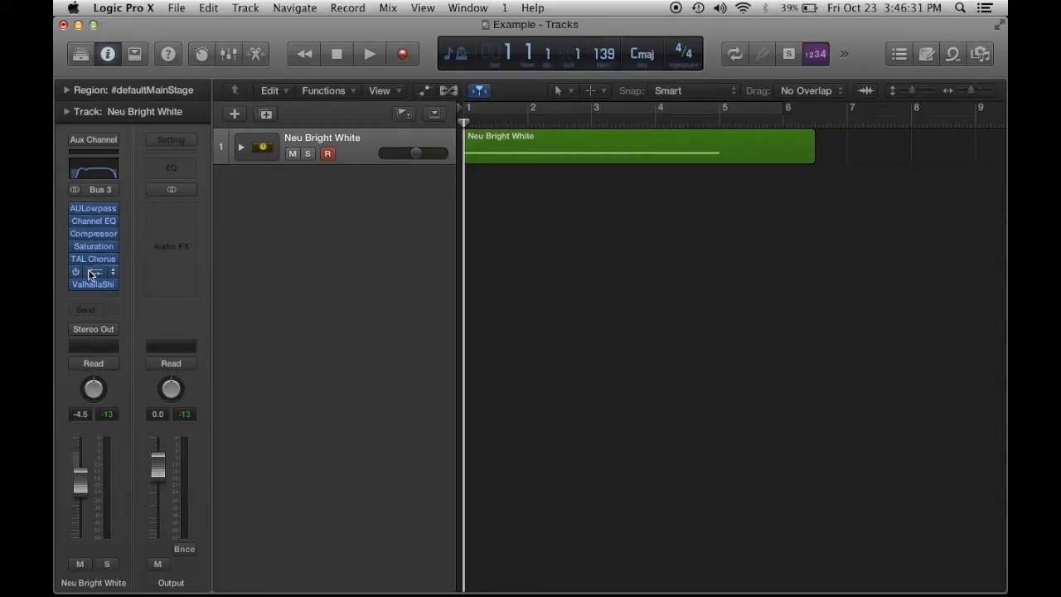
{"action": "left_click", "coordinate": [239, 150]}
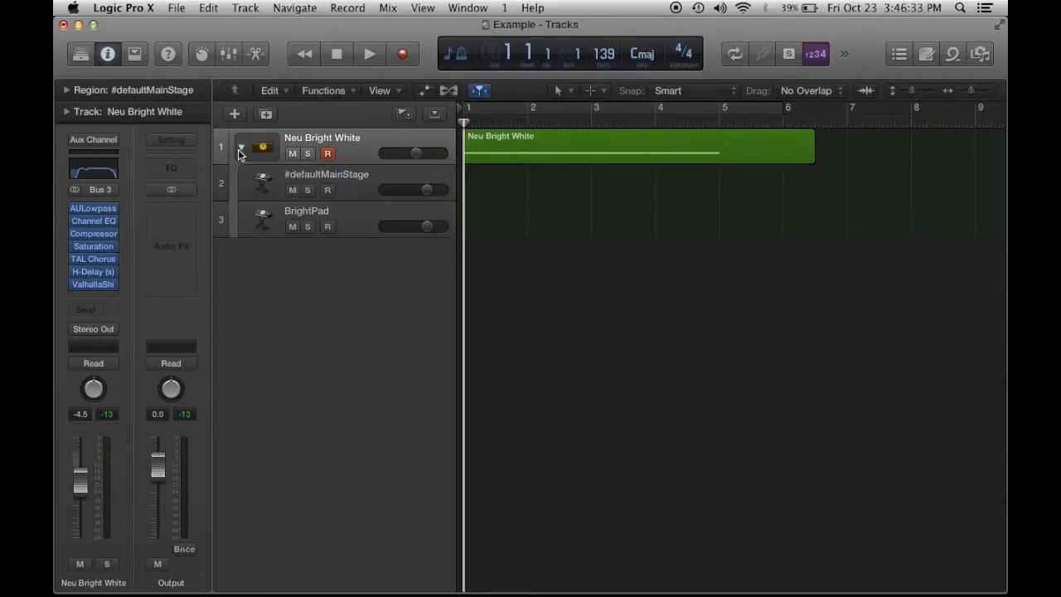
{"action": "left_click", "coordinate": [362, 181]}
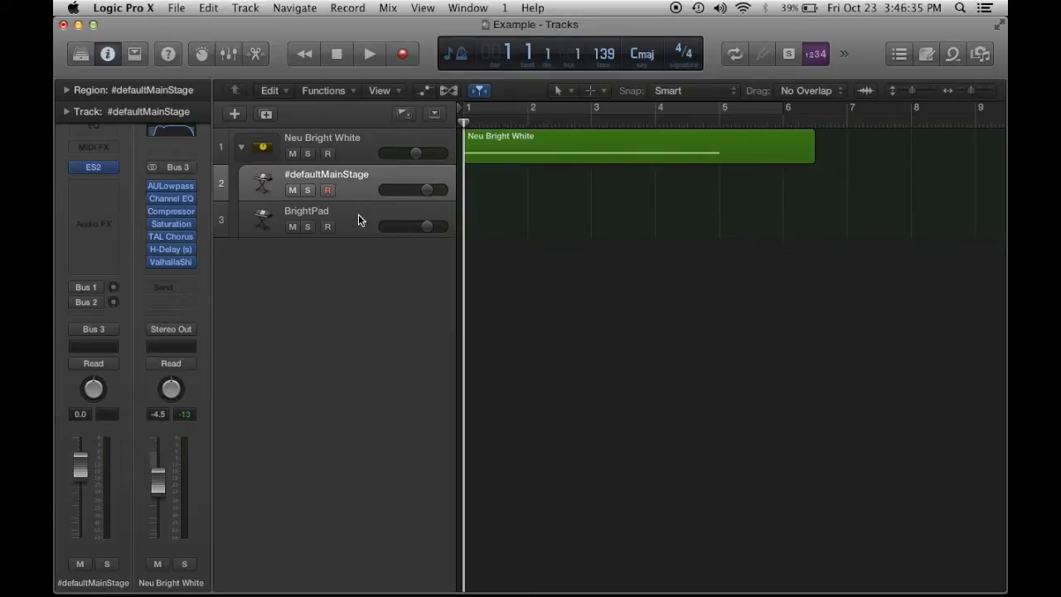
{"action": "left_click", "coordinate": [352, 219]}
{"action": "left_click", "coordinate": [367, 174]}
{"action": "left_click", "coordinate": [353, 144]}
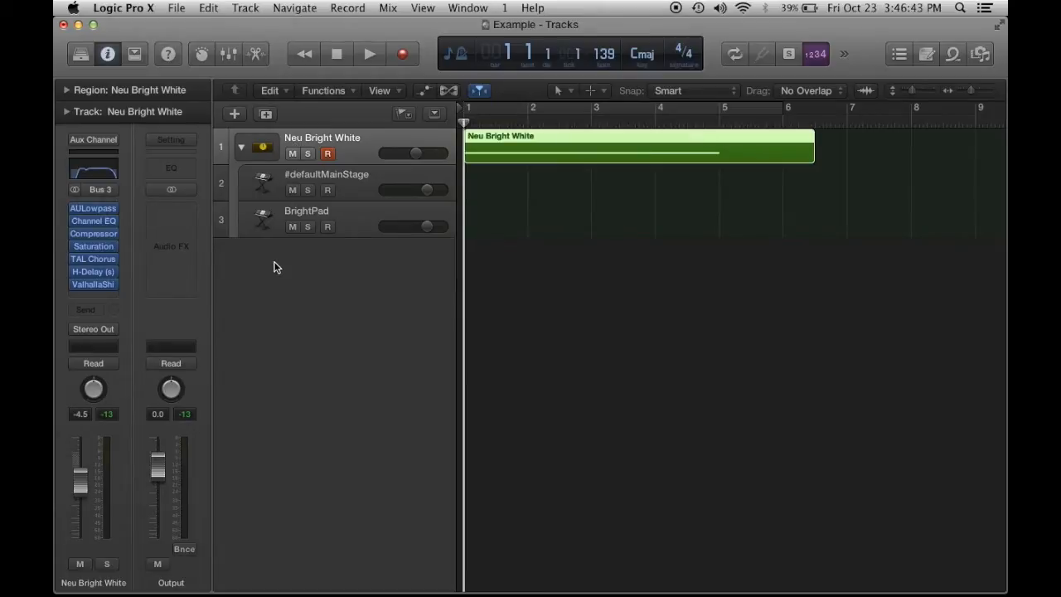
{"action": "left_click", "coordinate": [243, 150]}
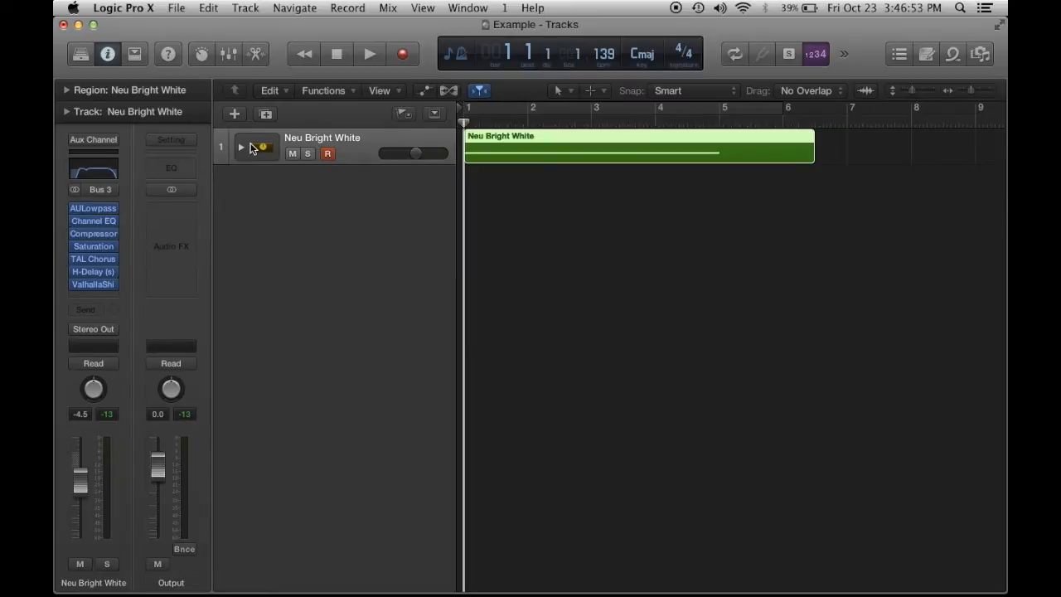
{"action": "left_click", "coordinate": [241, 150]}
{"action": "left_click", "coordinate": [353, 181]}
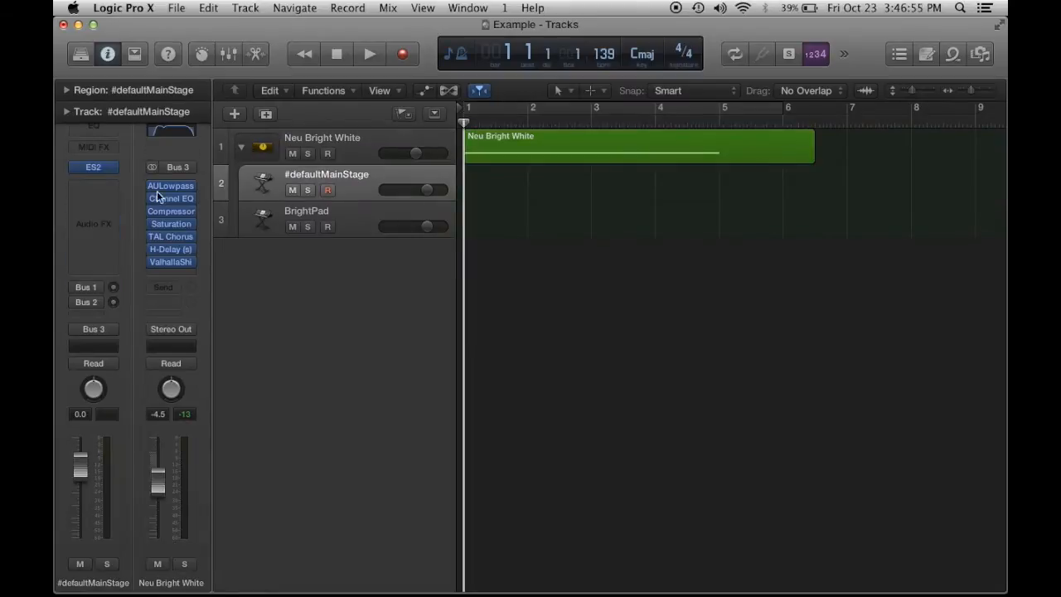
{"action": "left_click", "coordinate": [241, 147]}
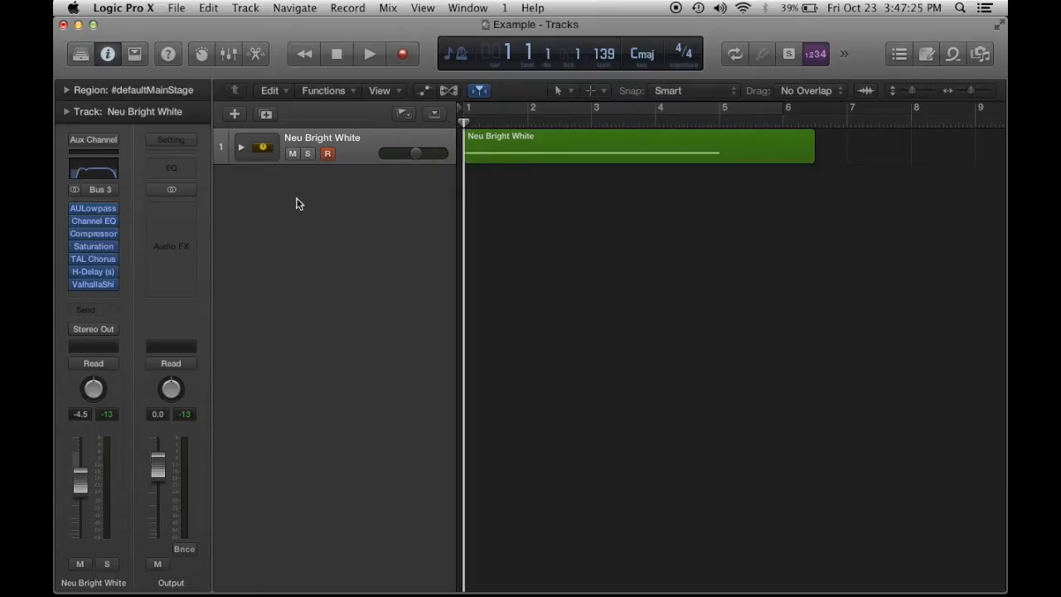
Play the Neu Bright White region from the start and place the playhead at its end, at position 6 3 1 1
{"action": "mouse_move", "coordinate": [93, 210]}
{"action": "key", "text": "space"}
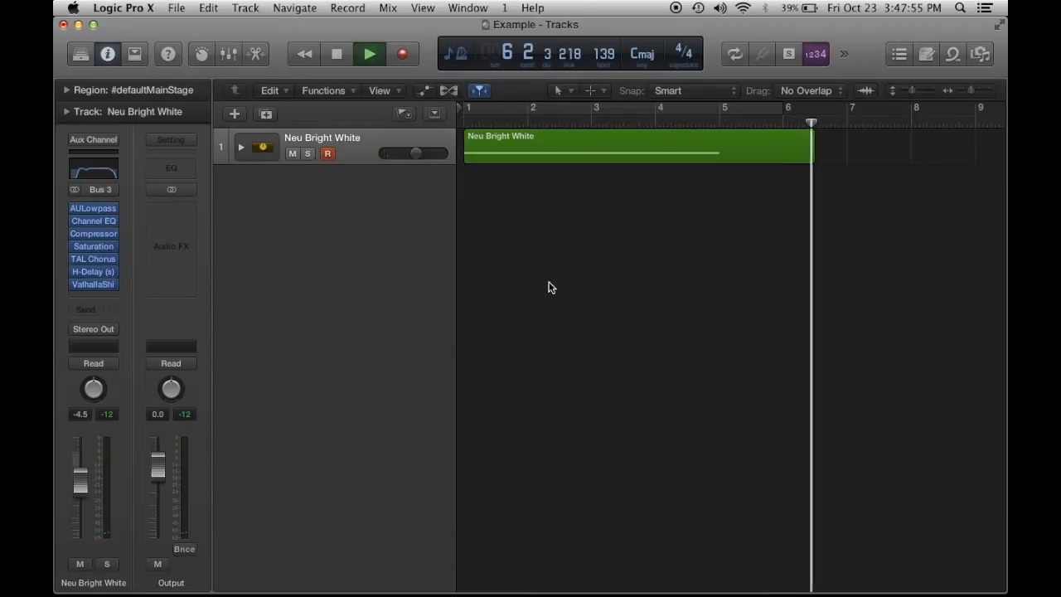
{"action": "key", "text": "space"}
{"action": "left_click_drag", "start_coordinate": [819, 122], "coordinate": [815, 157]}
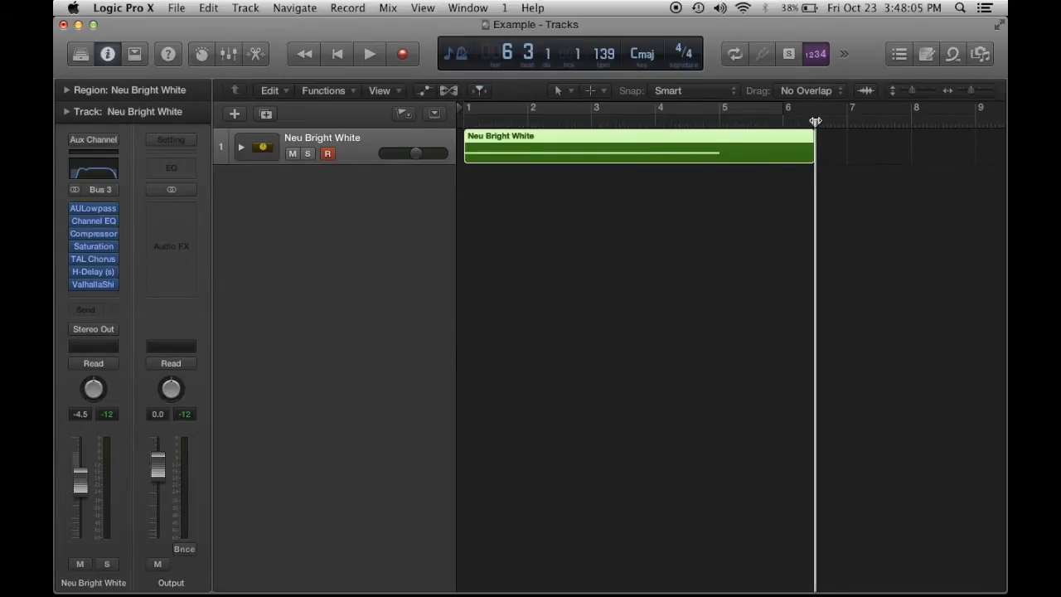
{"action": "mouse_move", "coordinate": [813, 121]}
{"action": "left_mouse_down"}
{"action": "mouse_move", "coordinate": [763, 121]}
{"action": "mouse_move", "coordinate": [816, 122]}
{"action": "left_mouse_up"}
Set up an offline 24-bit PCM Wave bounce of the output with a sample rate of 48000 and proceed to saving
{"action": "left_click", "coordinate": [184, 551]}
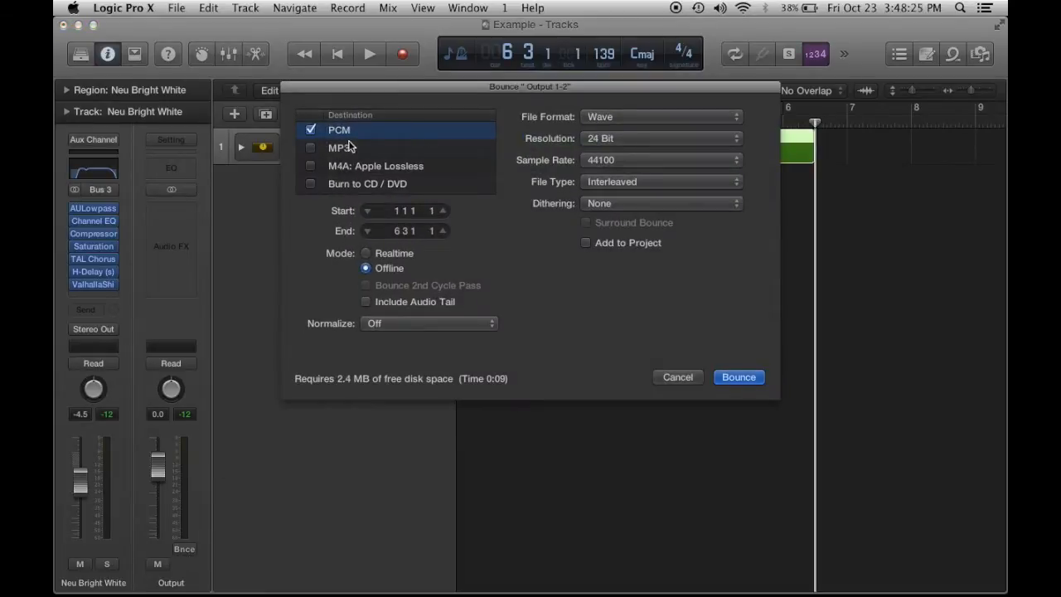
{"action": "left_click", "coordinate": [593, 160]}
{"action": "left_click", "coordinate": [610, 178]}
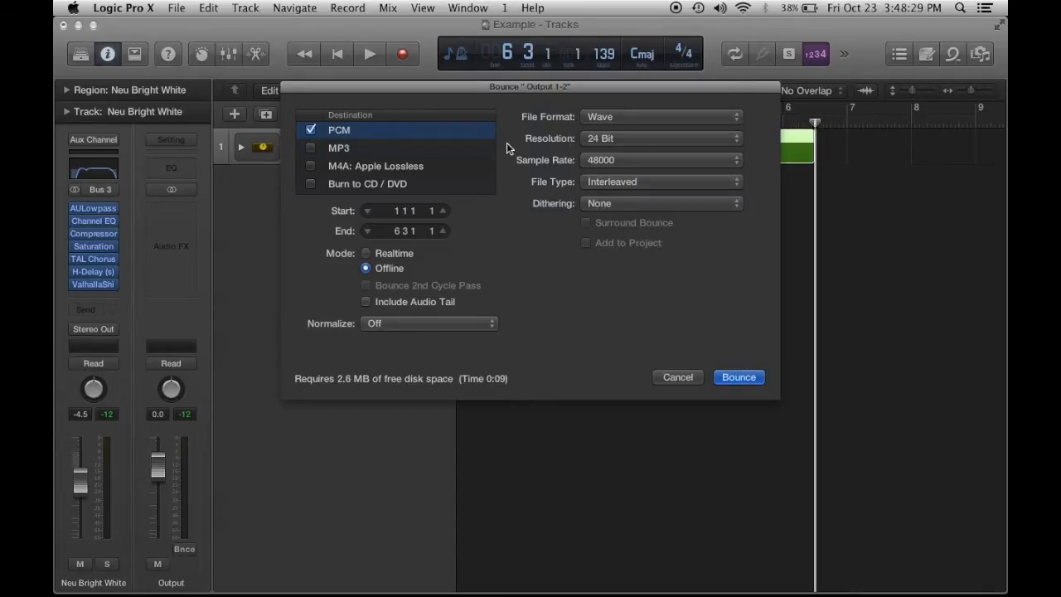
{"action": "left_click", "coordinate": [600, 162]}
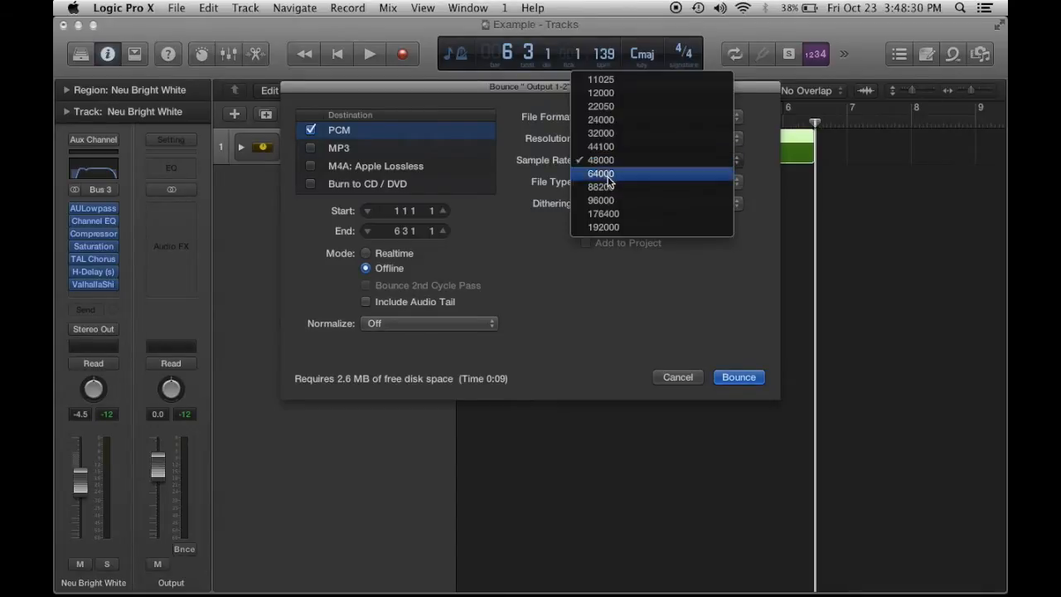
{"action": "left_click", "coordinate": [560, 232]}
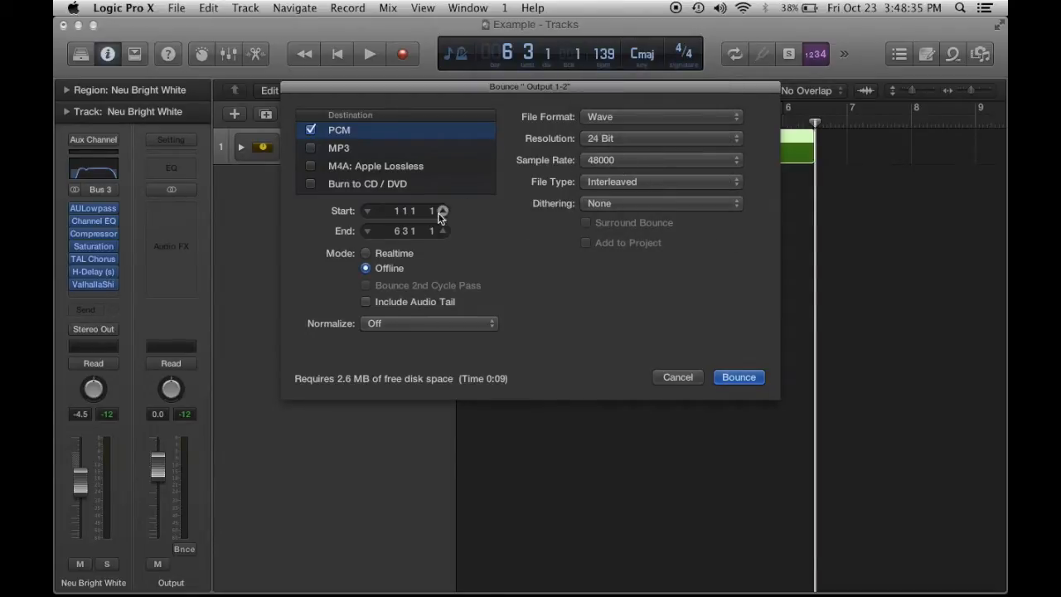
{"action": "left_click", "coordinate": [739, 378]}
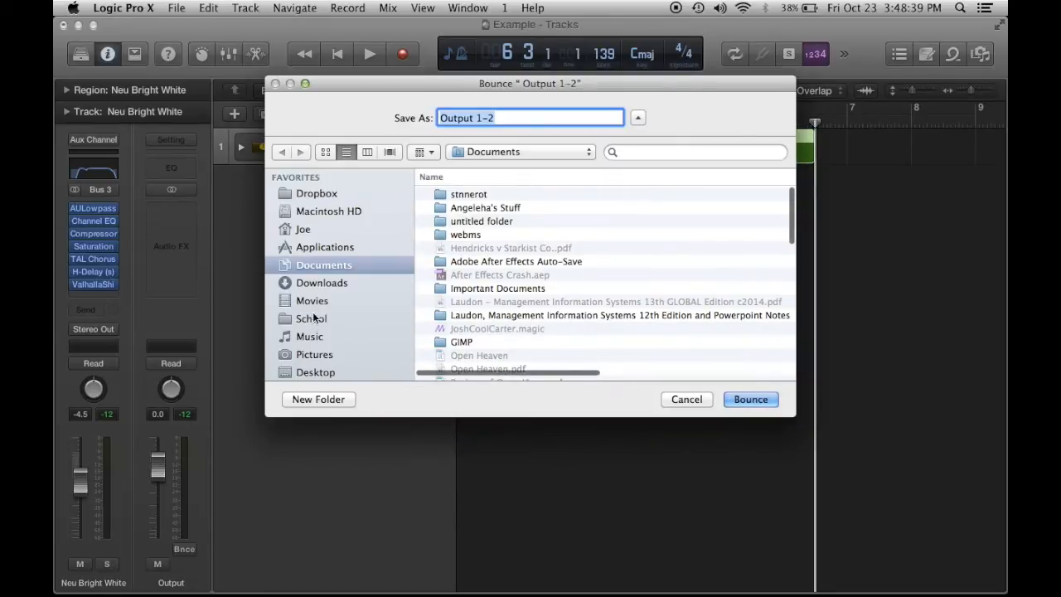
Create a new folder named NWB on the Desktop as the destination for the bounce
{"action": "scroll", "coordinate": [310, 320], "scroll_direction": "down", "scroll_amount": 3}
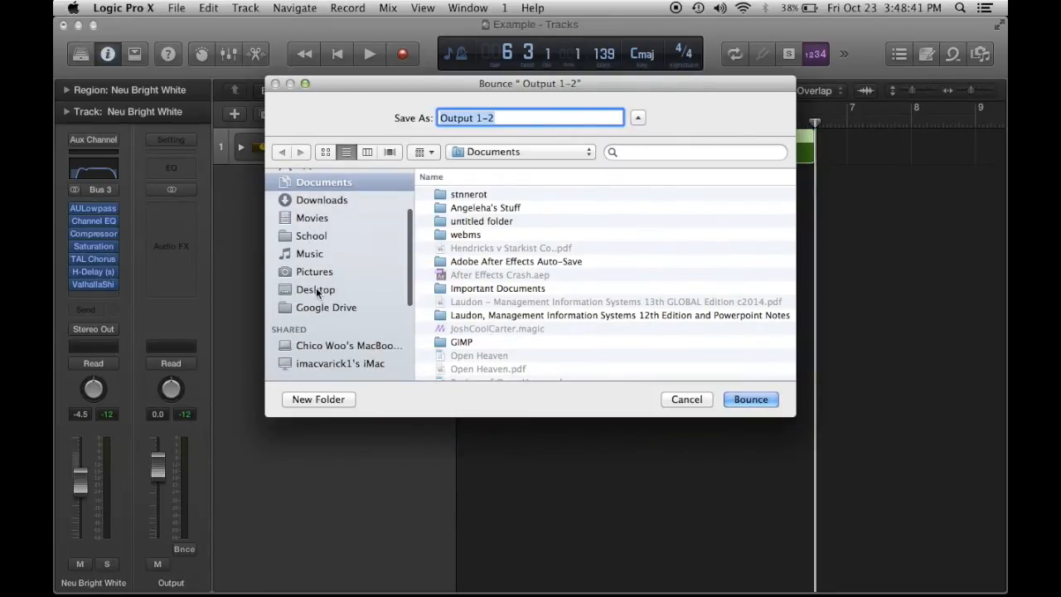
{"action": "left_click", "coordinate": [316, 288]}
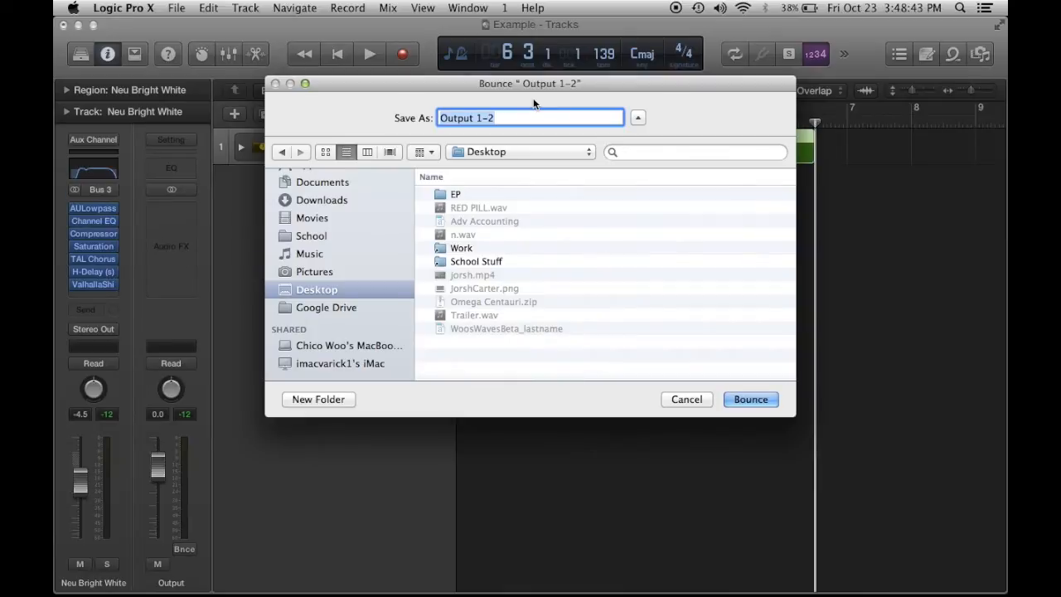
{"action": "type", "text": "NWB"}
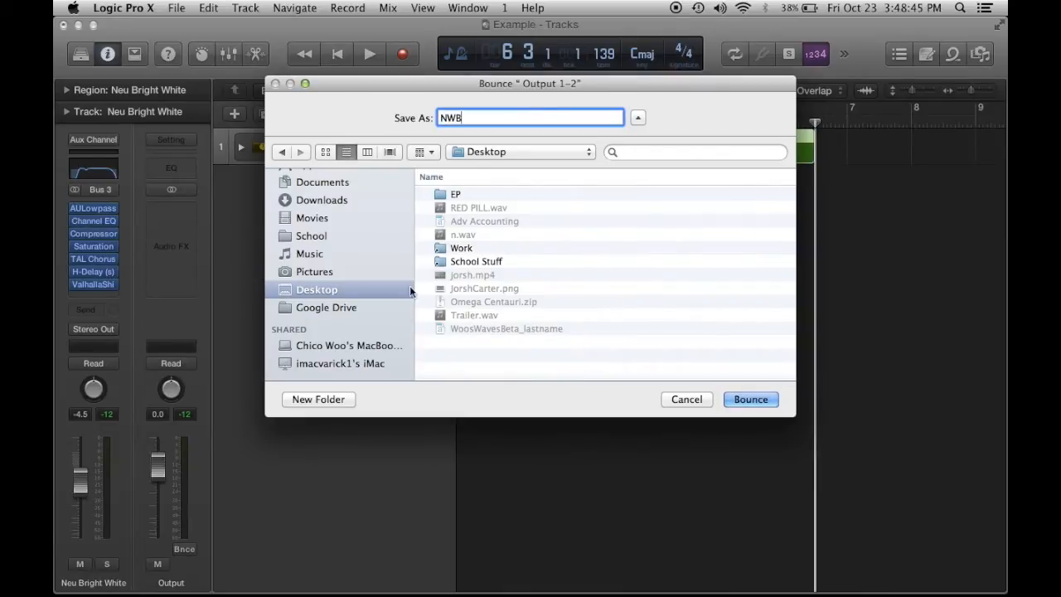
{"action": "left_click", "coordinate": [319, 399]}
{"action": "type", "text": "N"}
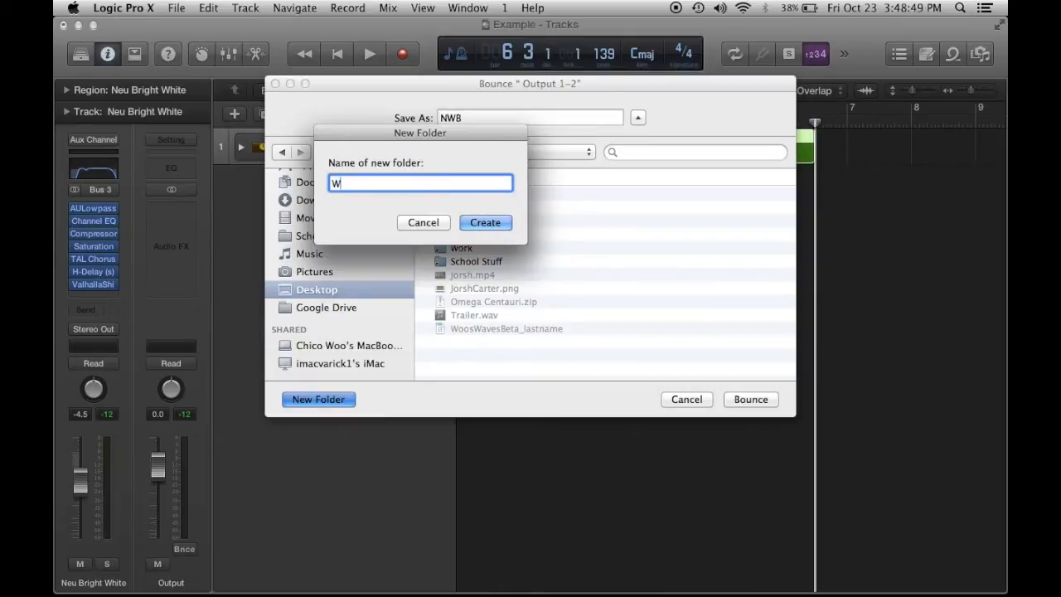
{"action": "key", "text": "BackSpace"}
{"action": "type", "text": "NWB"}
{"action": "key", "text": "Return"}
Name the bounce file NWB G2 V3 and bounce it into the NWB folder
{"action": "type", "text": "C"}
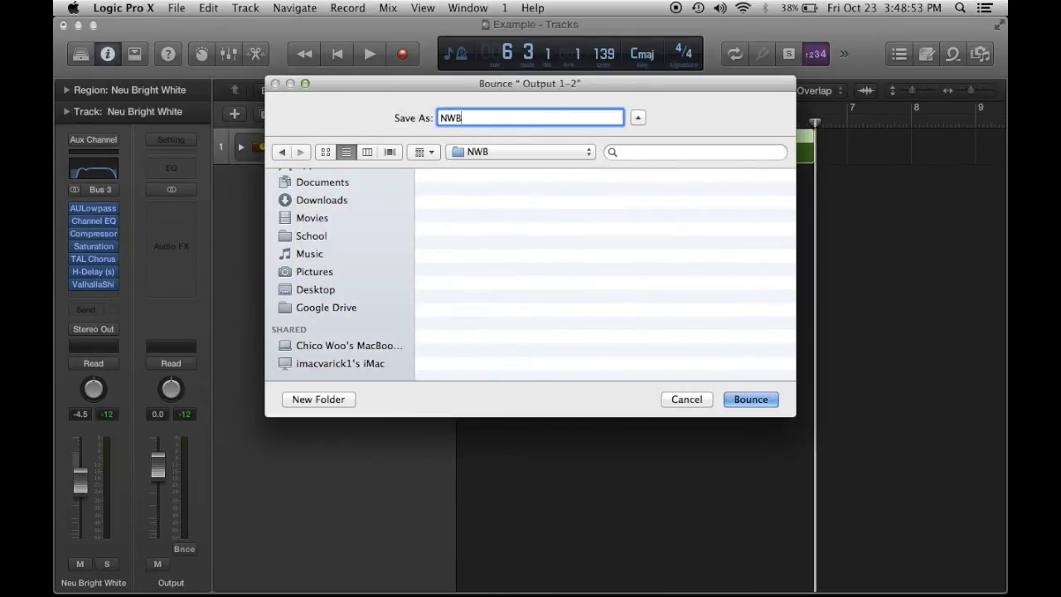
{"action": "type", "text": "2 V3"}
{"action": "left_click", "coordinate": [743, 401]}
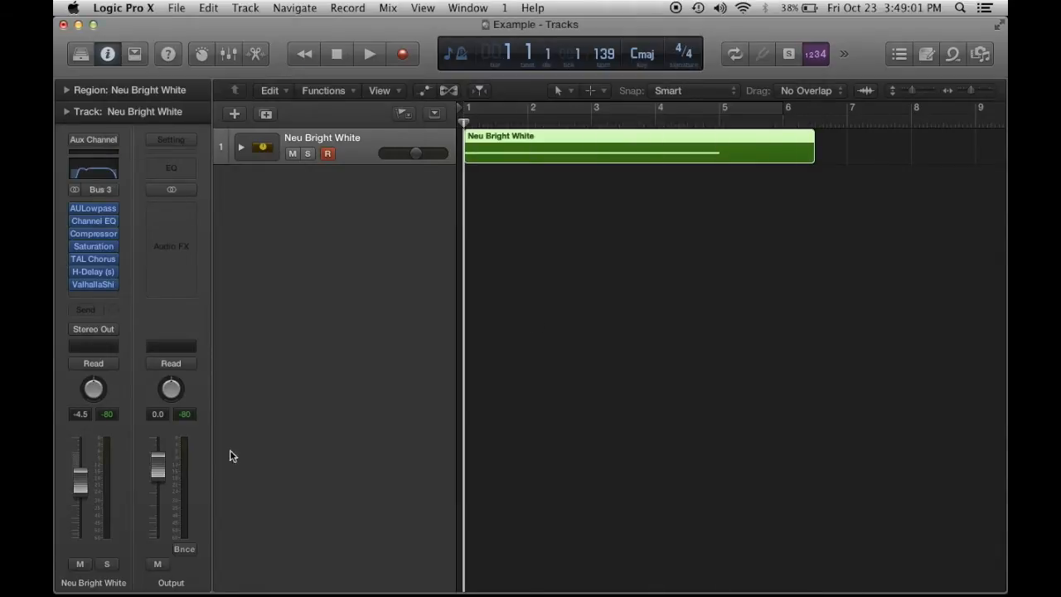
Lower the AULowpass cutoff frequency on the Neu Bright White channel to about 1560 Hz
{"action": "left_click", "coordinate": [93, 219]}
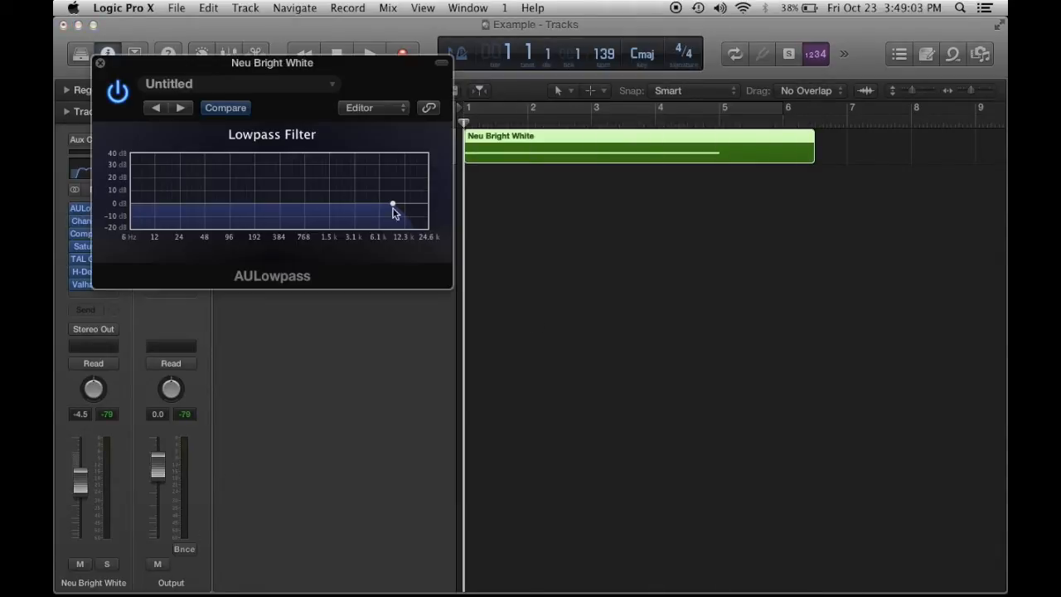
{"action": "left_click_drag", "start_coordinate": [393, 207], "coordinate": [329, 207]}
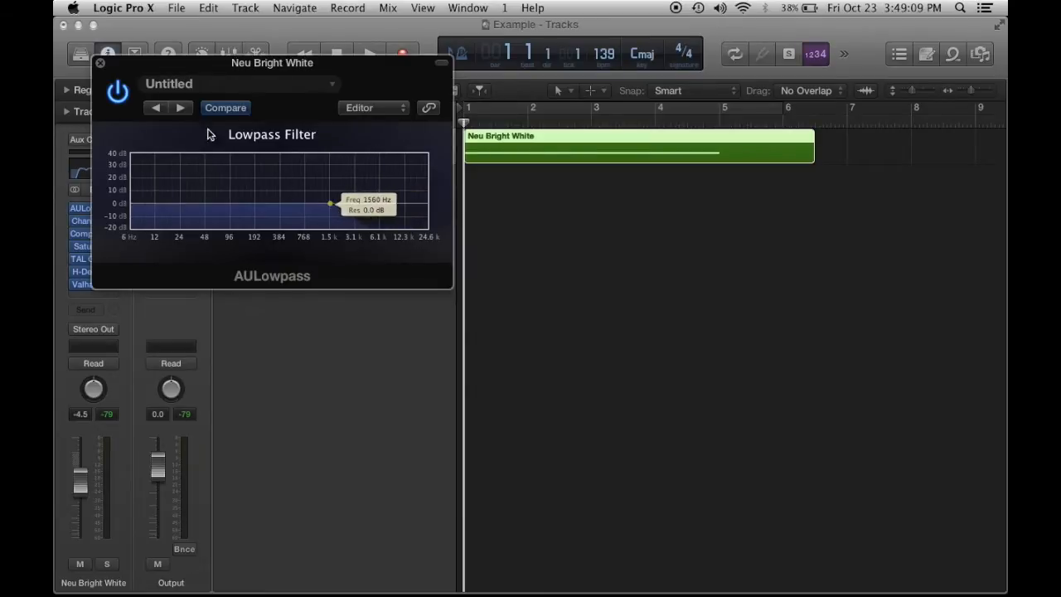
{"action": "left_click", "coordinate": [99, 63]}
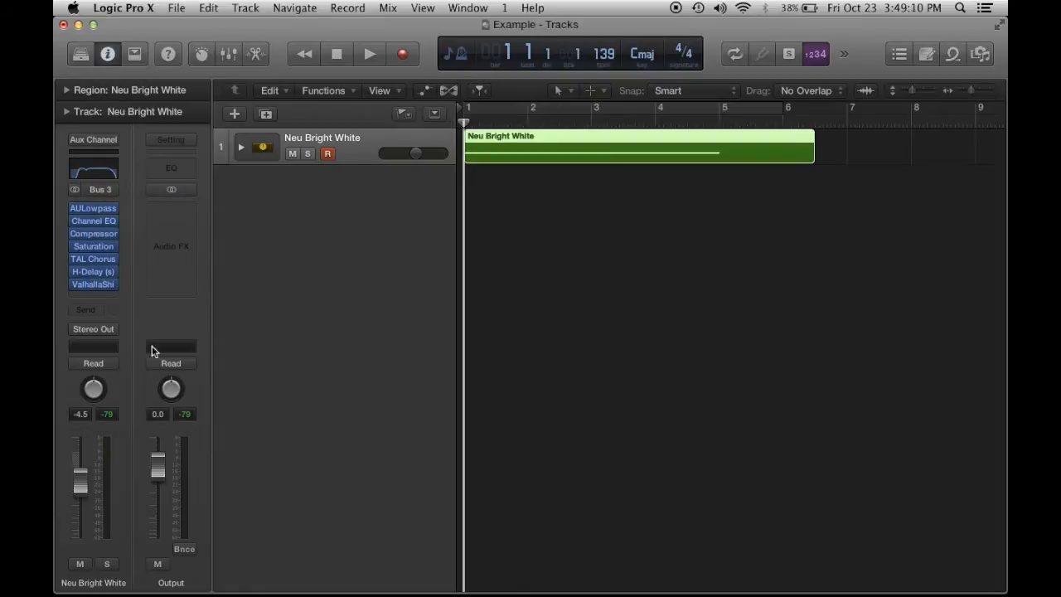
Bounce the output with a sample rate of 48000 into the NWB folder under the name NWB G2 V2
{"action": "left_click", "coordinate": [194, 548]}
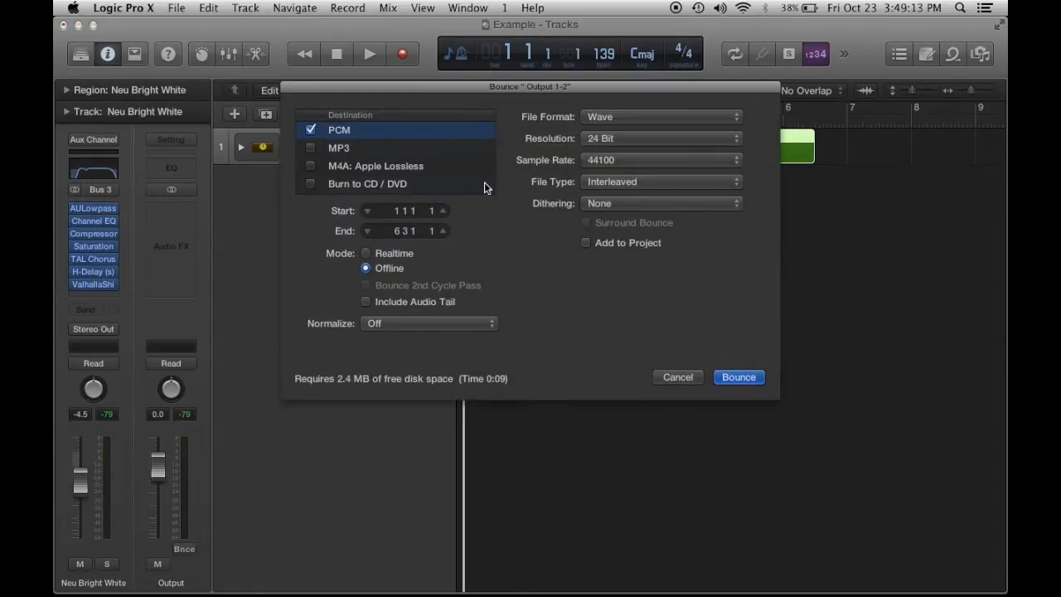
{"action": "left_click", "coordinate": [640, 161]}
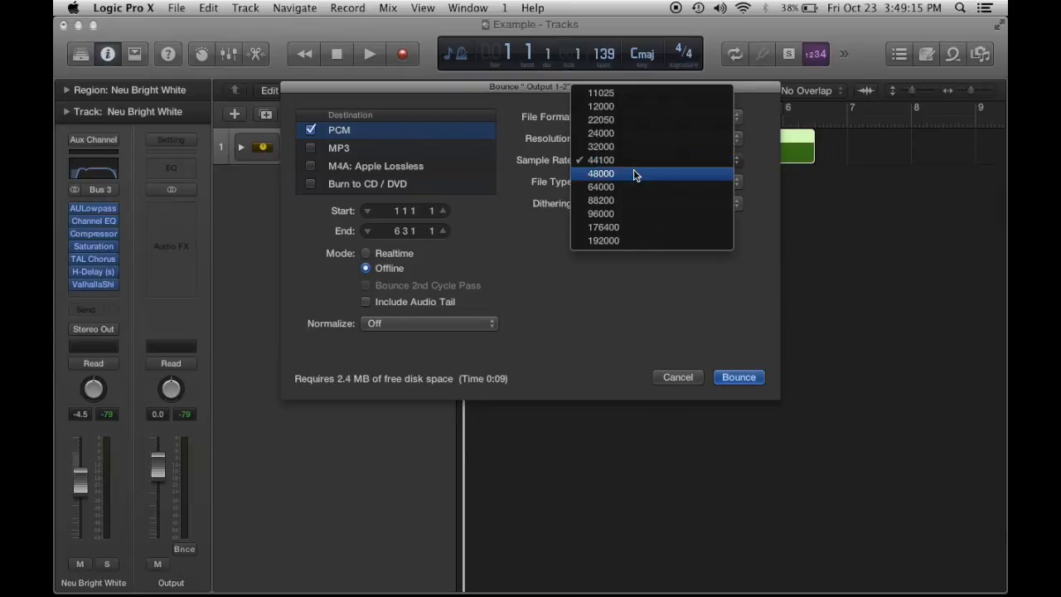
{"action": "left_click", "coordinate": [640, 186]}
{"action": "left_click", "coordinate": [739, 378]}
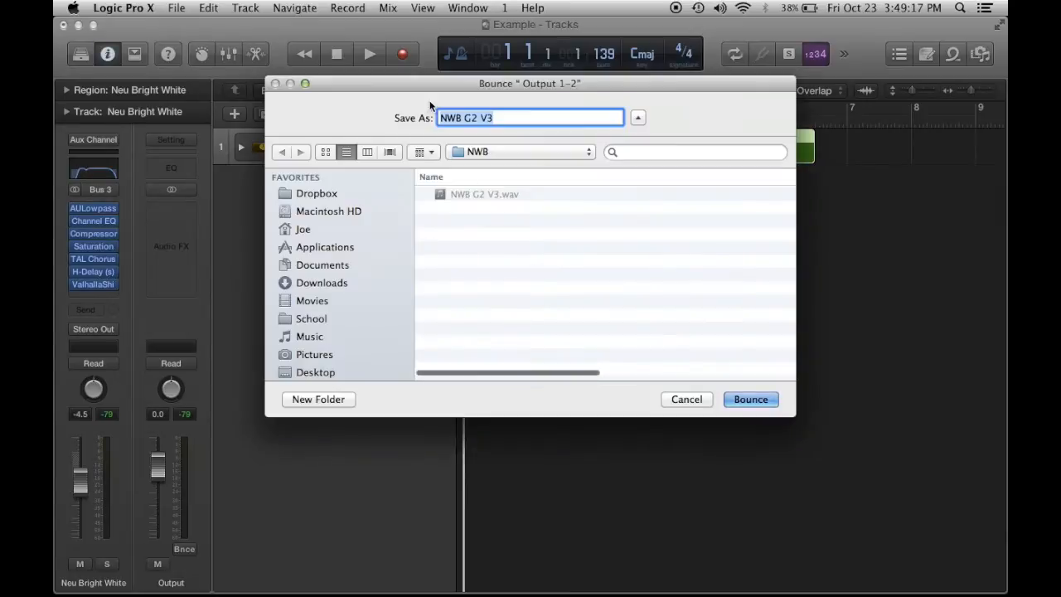
{"action": "key", "text": "Right"}
{"action": "key", "text": "BackSpace"}
{"action": "type", "text": "2"}
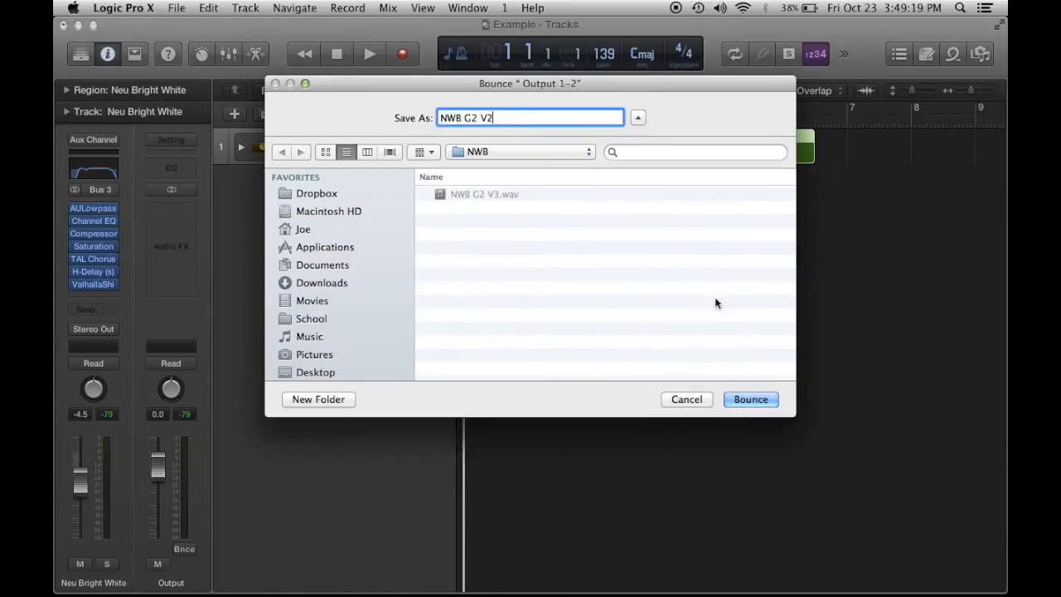
{"action": "left_click", "coordinate": [761, 398]}
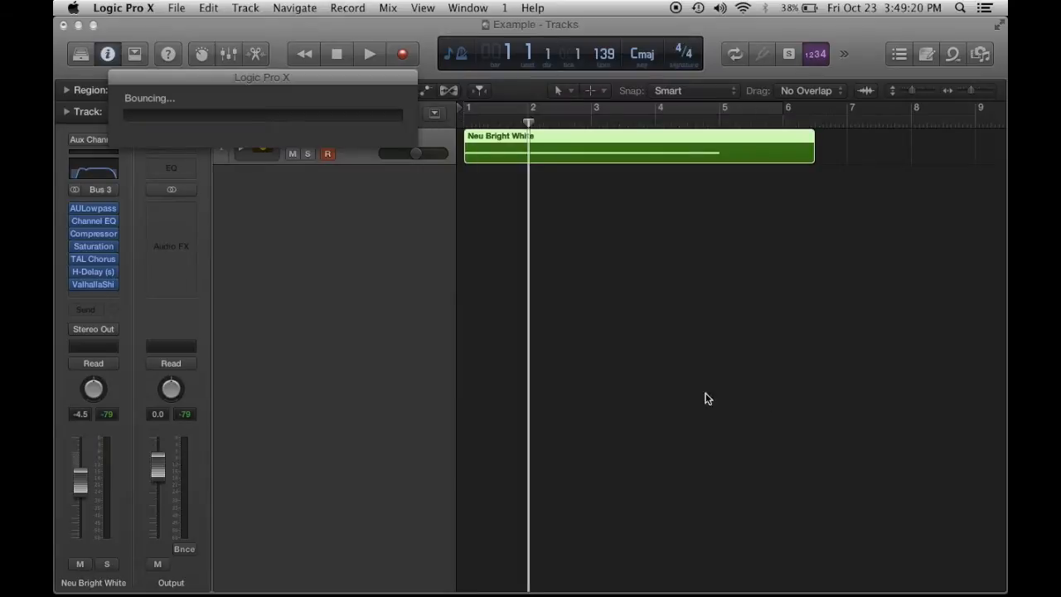
Lower the AULowpass cutoff frequency on the Neu Bright White channel to about 495 Hz
{"action": "left_click", "coordinate": [94, 209]}
{"action": "left_click_drag", "start_coordinate": [332, 205], "coordinate": [288, 207]}
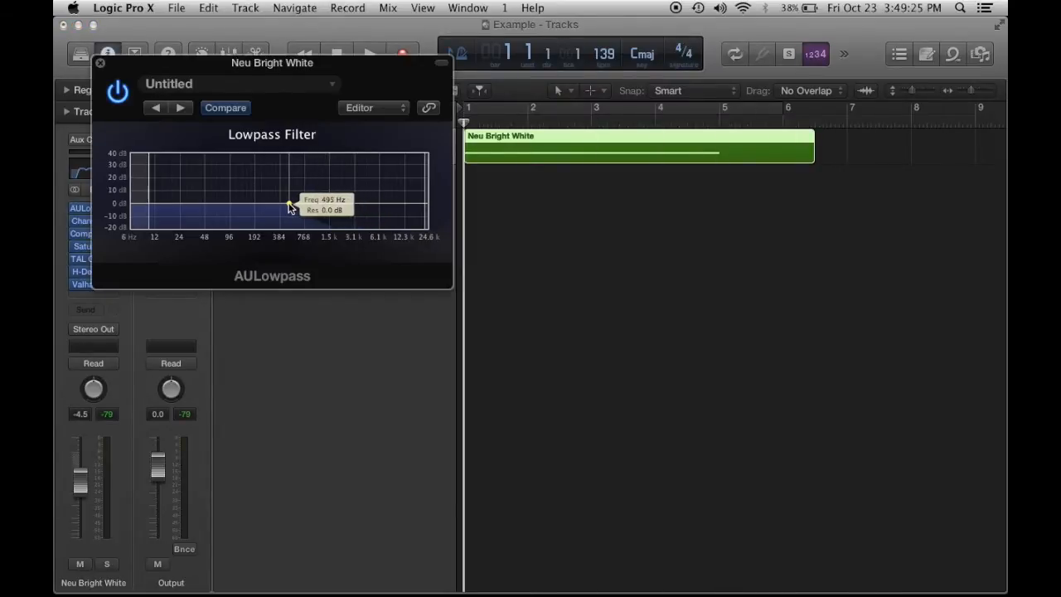
{"action": "left_click", "coordinate": [100, 63]}
Bounce the output as a 24-bit, 44100 Wave file named NWB G2 V1 in the NWB folder
{"action": "left_click", "coordinate": [183, 550]}
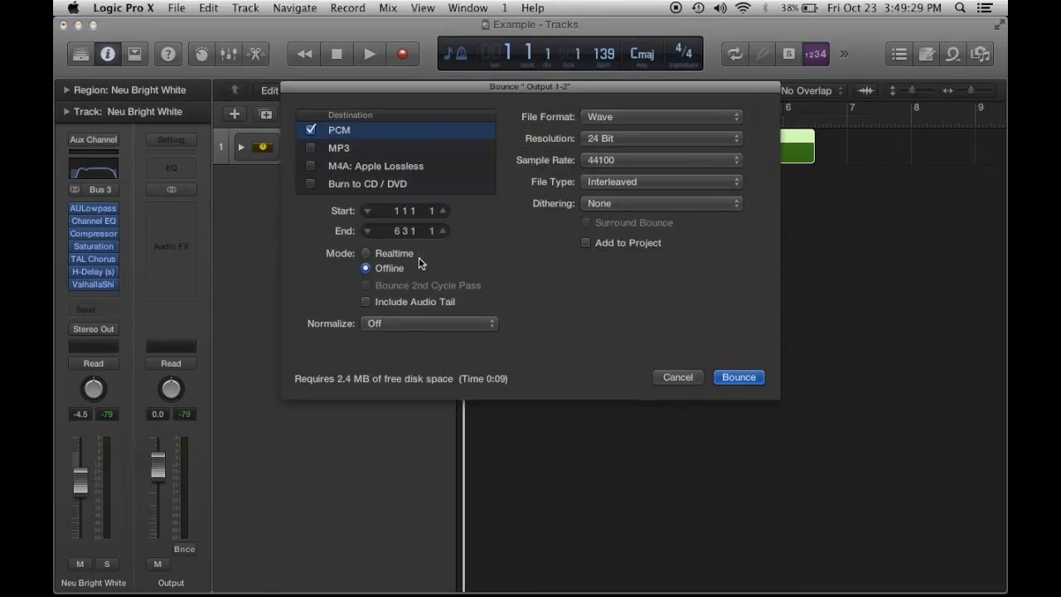
{"action": "left_click", "coordinate": [739, 379]}
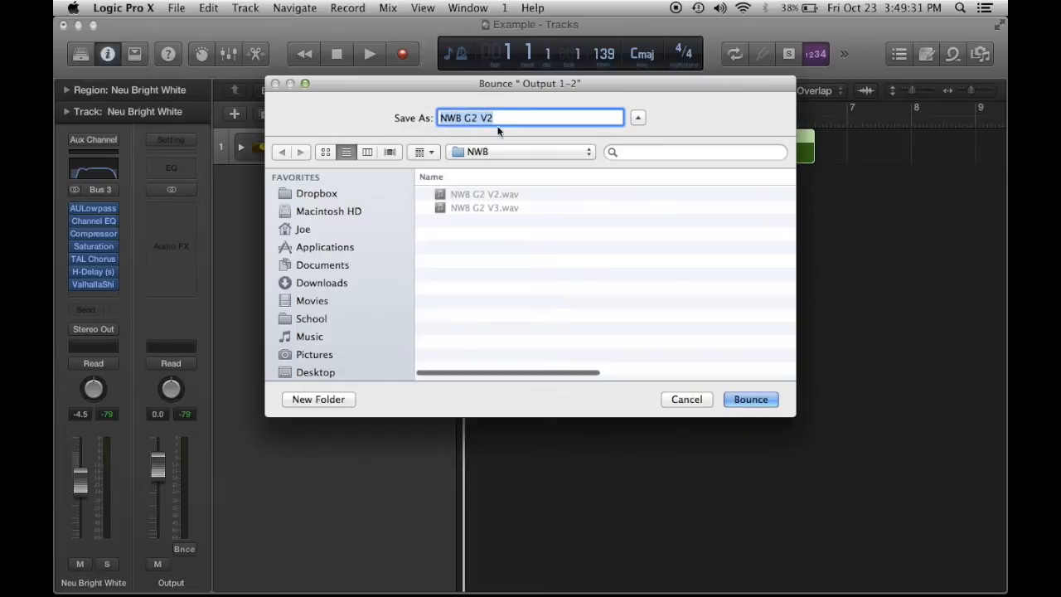
{"action": "key", "text": "Right"}
{"action": "key", "text": "BackSpace"}
{"action": "type", "text": "4"}
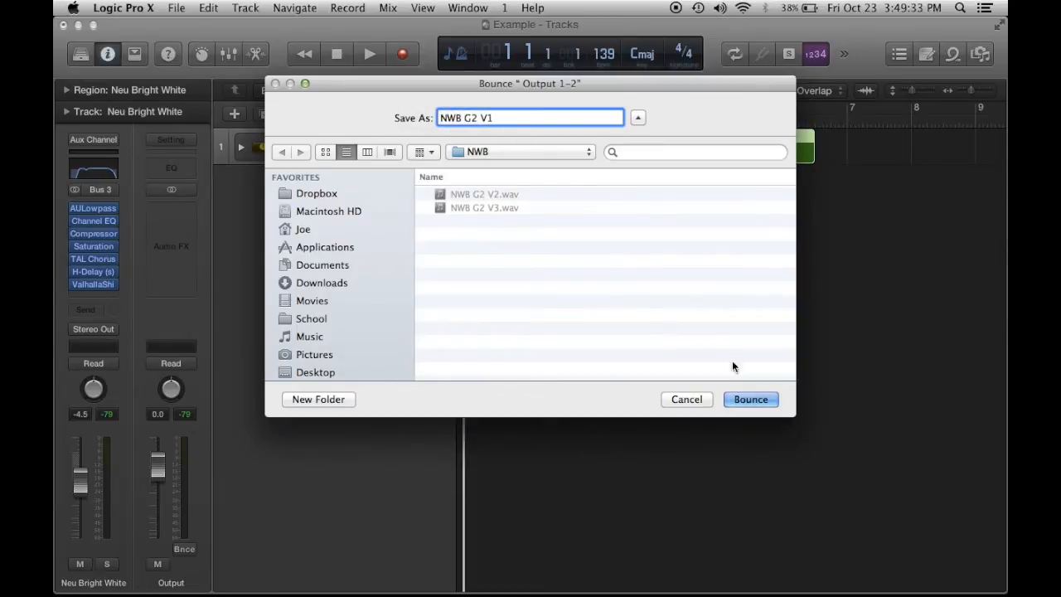
{"action": "left_click", "coordinate": [761, 402]}
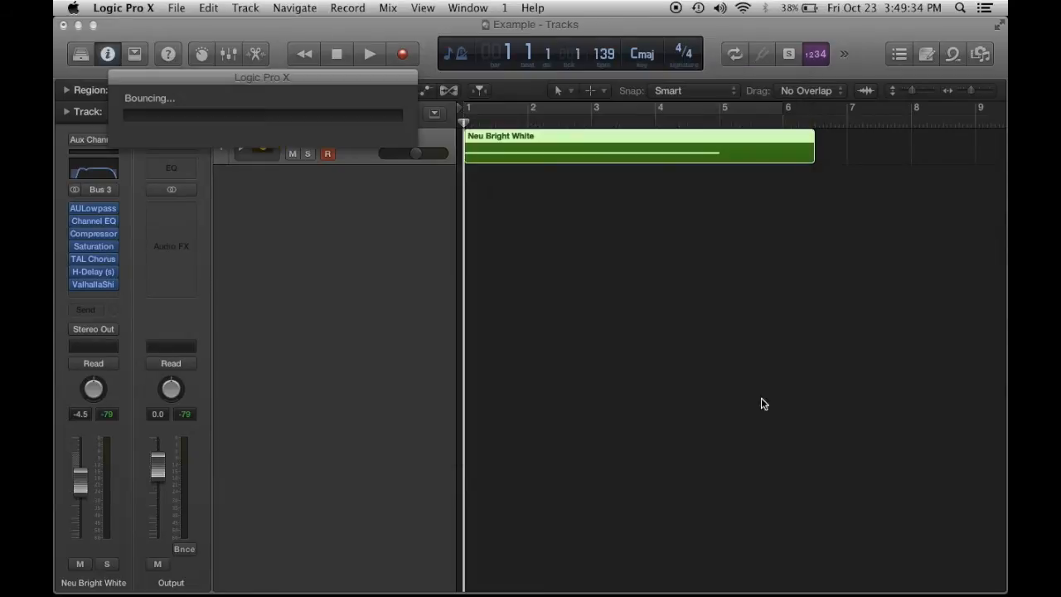
Check the AULowpass filter on the Neu Bright White channel, save and close the Example project, and quit Logic Pro X
{"action": "left_click", "coordinate": [94, 214]}
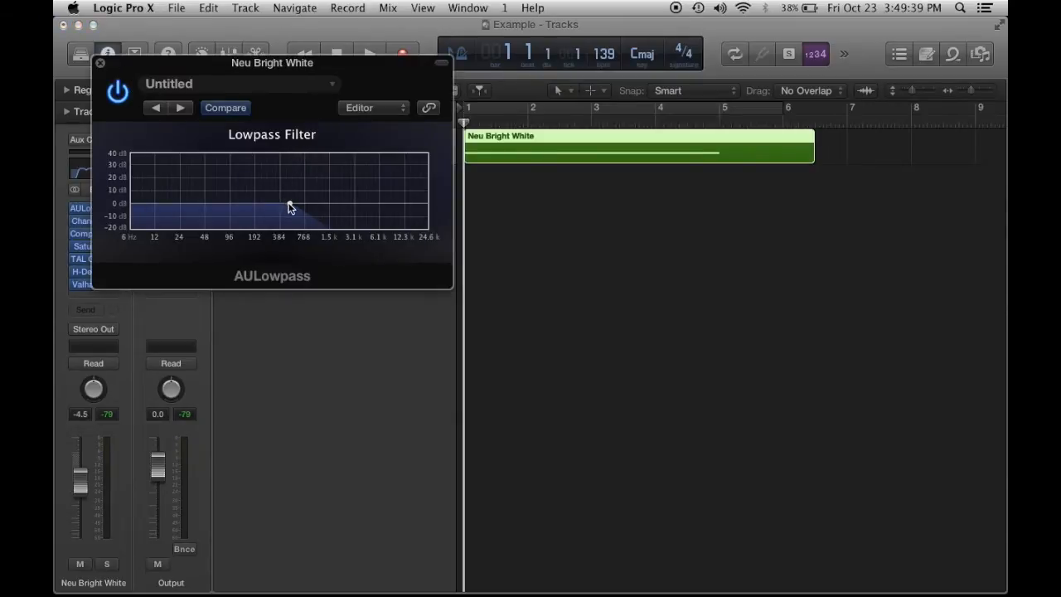
{"action": "left_click", "coordinate": [100, 63]}
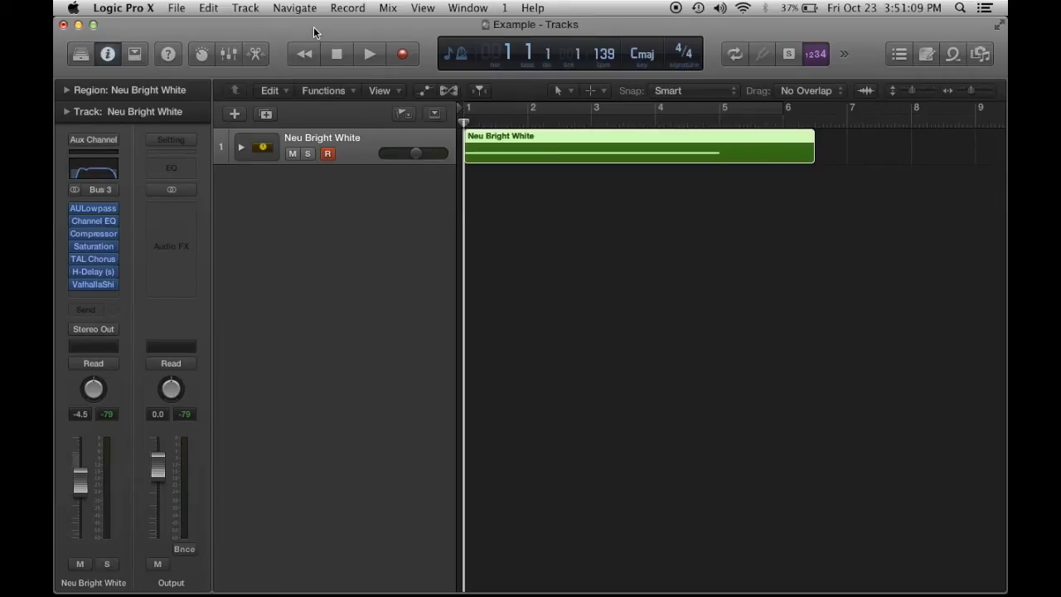
{"action": "left_click", "coordinate": [119, 7]}
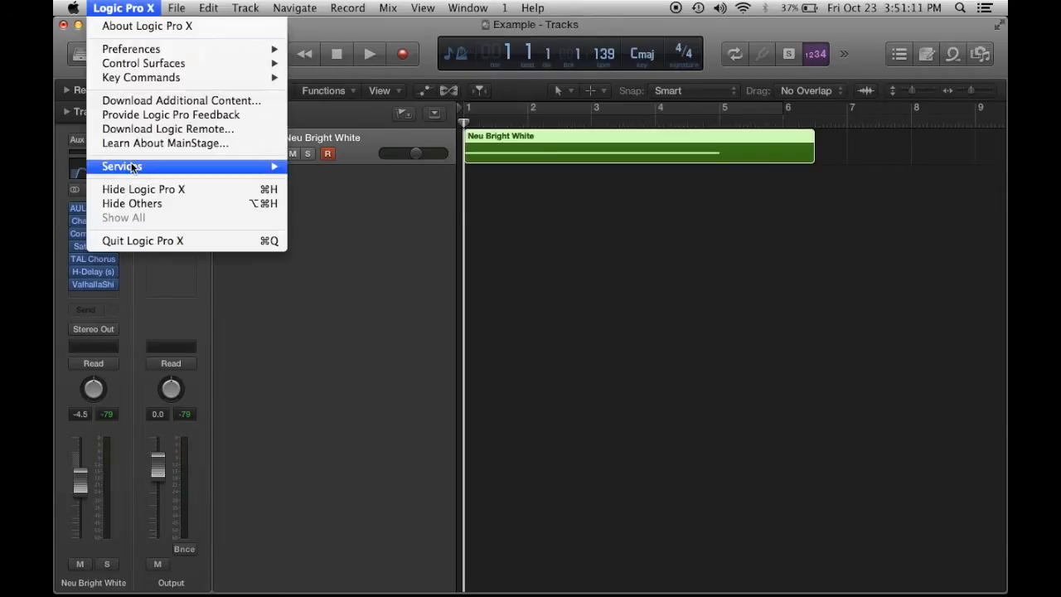
{"action": "mouse_move", "coordinate": [176, 7]}
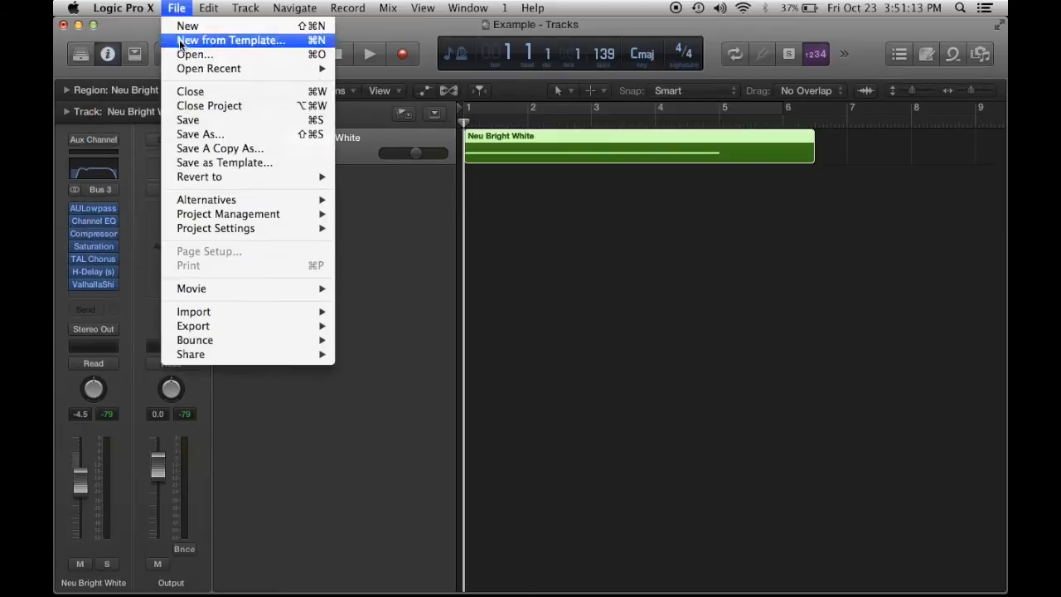
{"action": "left_click", "coordinate": [198, 121]}
{"action": "left_click", "coordinate": [63, 26]}
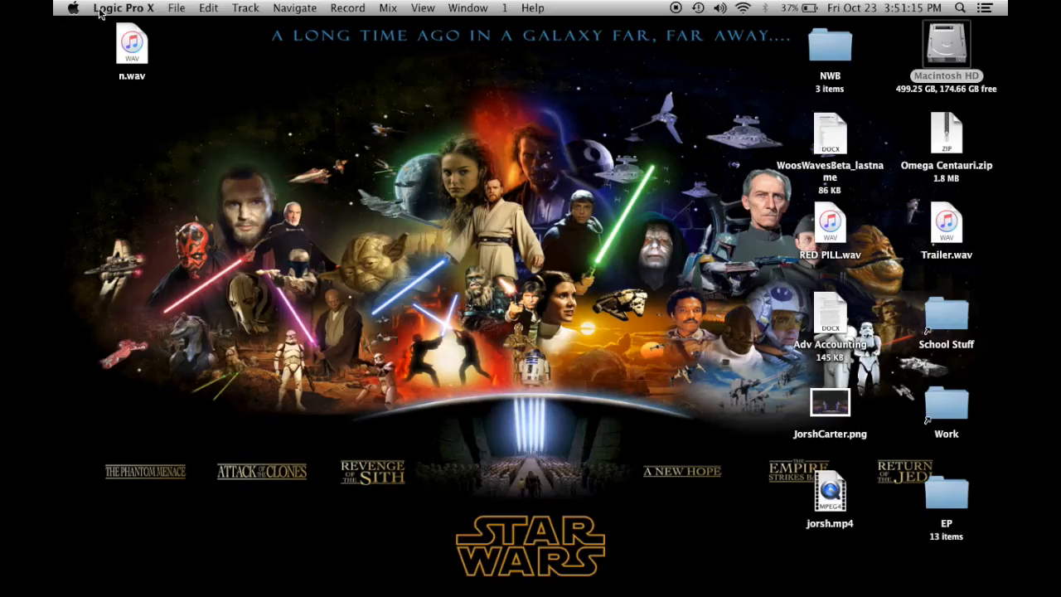
{"action": "left_click", "coordinate": [123, 7]}
{"action": "left_click", "coordinate": [137, 241]}
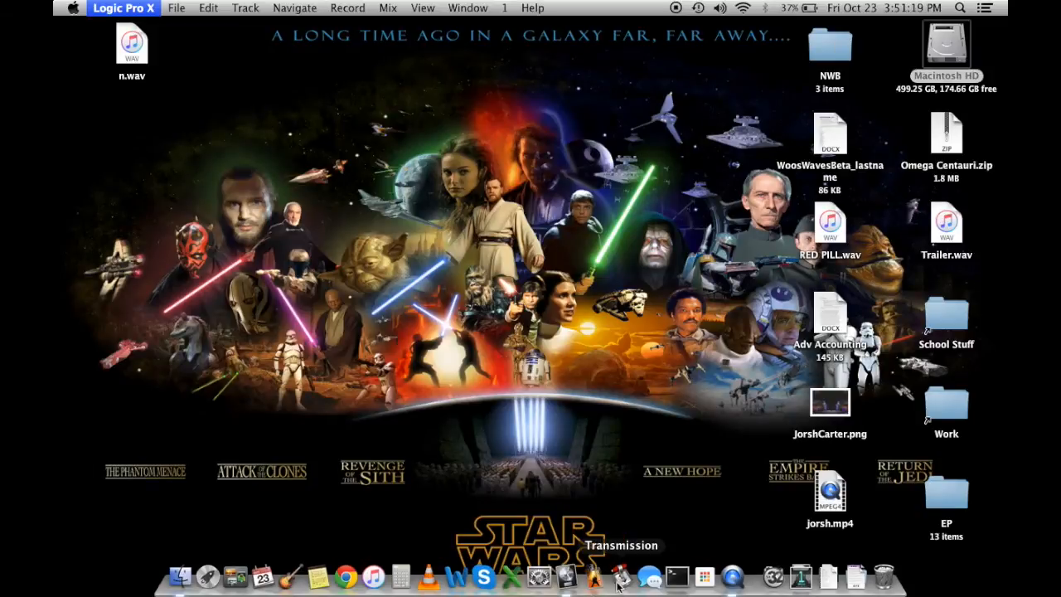
Open MainStage and create a new concert from the Keyboard Minimalist template
{"action": "left_click", "coordinate": [594, 576]}
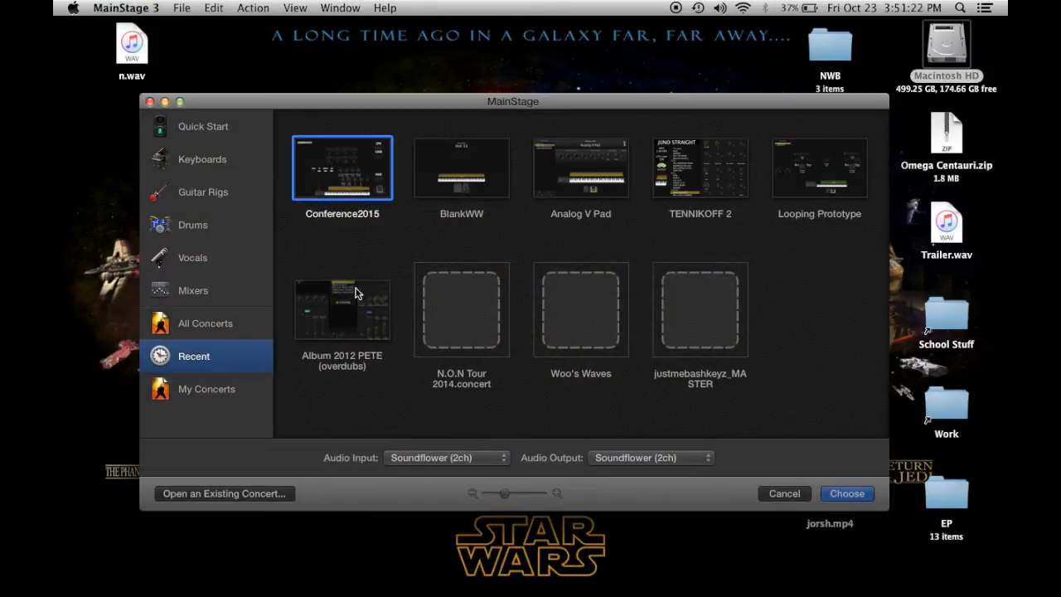
{"action": "left_click", "coordinate": [209, 160]}
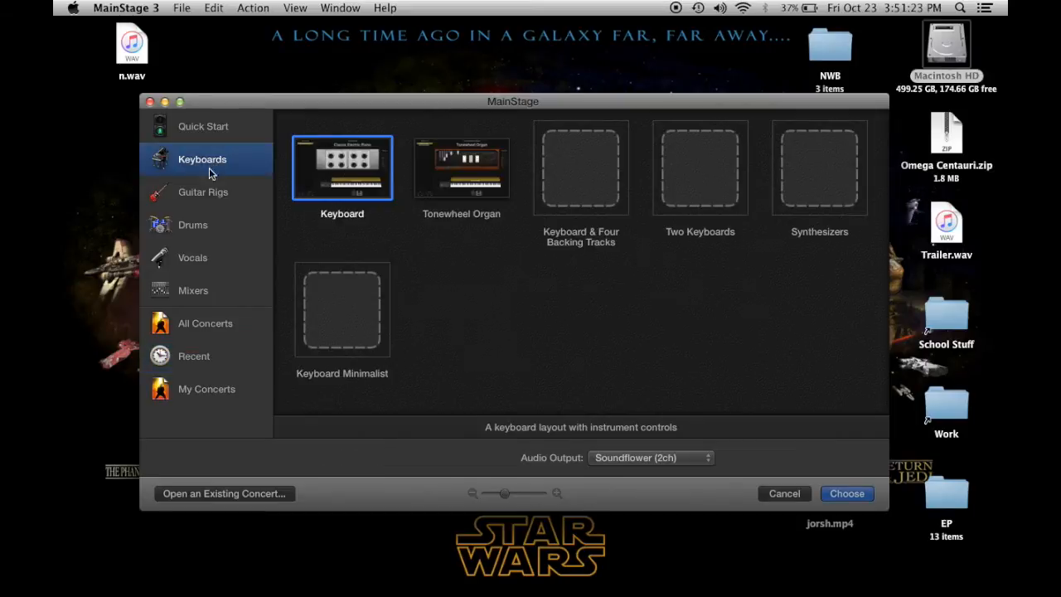
{"action": "left_click", "coordinate": [336, 298]}
{"action": "double_click", "coordinate": [336, 299]}
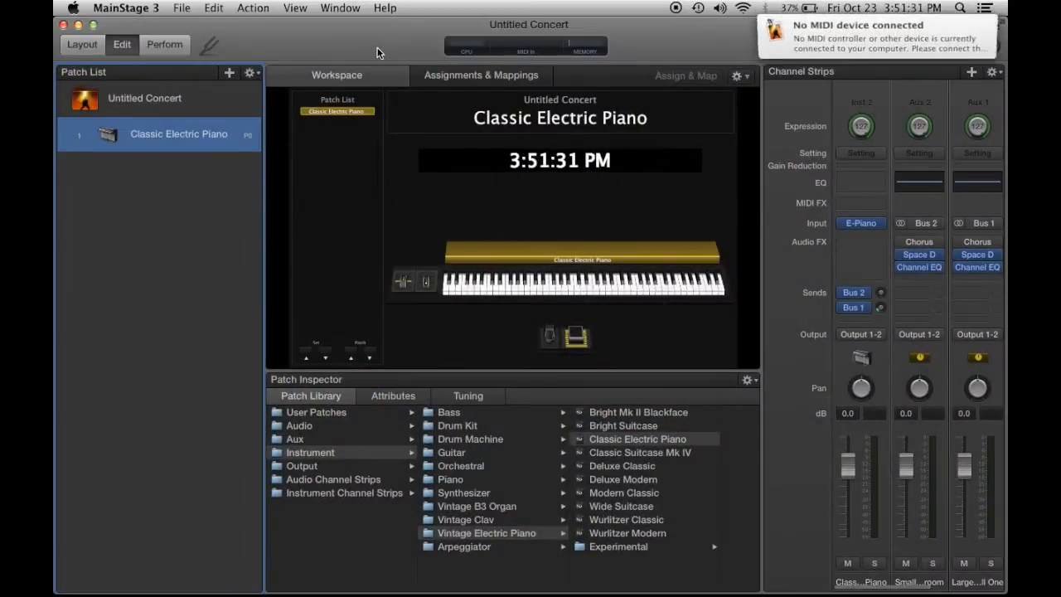
Replace the Classic Electric Piano patch with a new empty patch in the concert
{"action": "left_click_drag", "start_coordinate": [378, 44], "coordinate": [374, 82]}
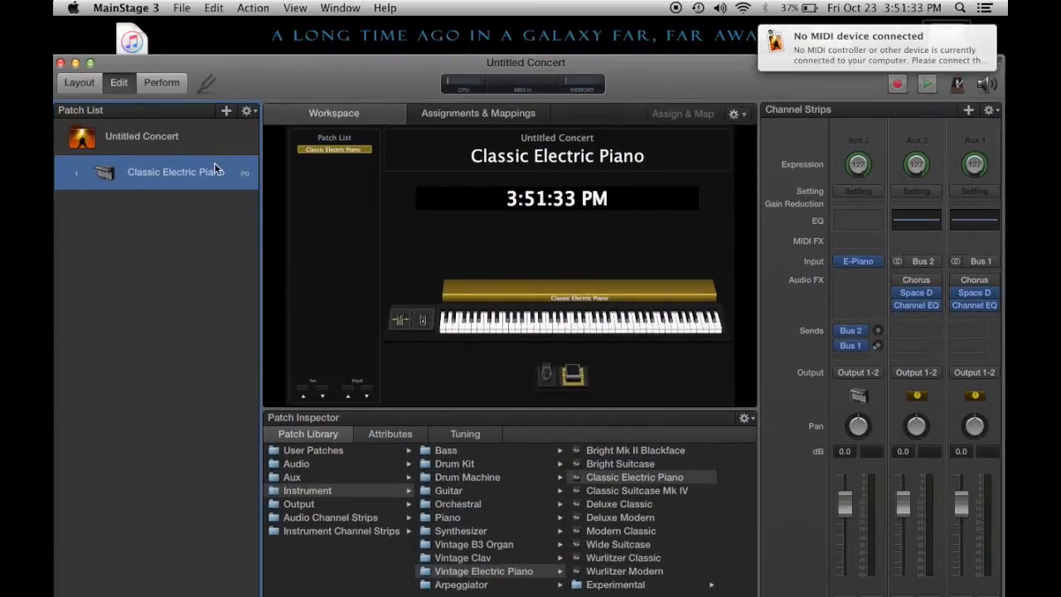
{"action": "left_click_drag", "start_coordinate": [214, 163], "coordinate": [218, 172]}
{"action": "key", "text": "Delete"}
{"action": "left_click", "coordinate": [226, 111]}
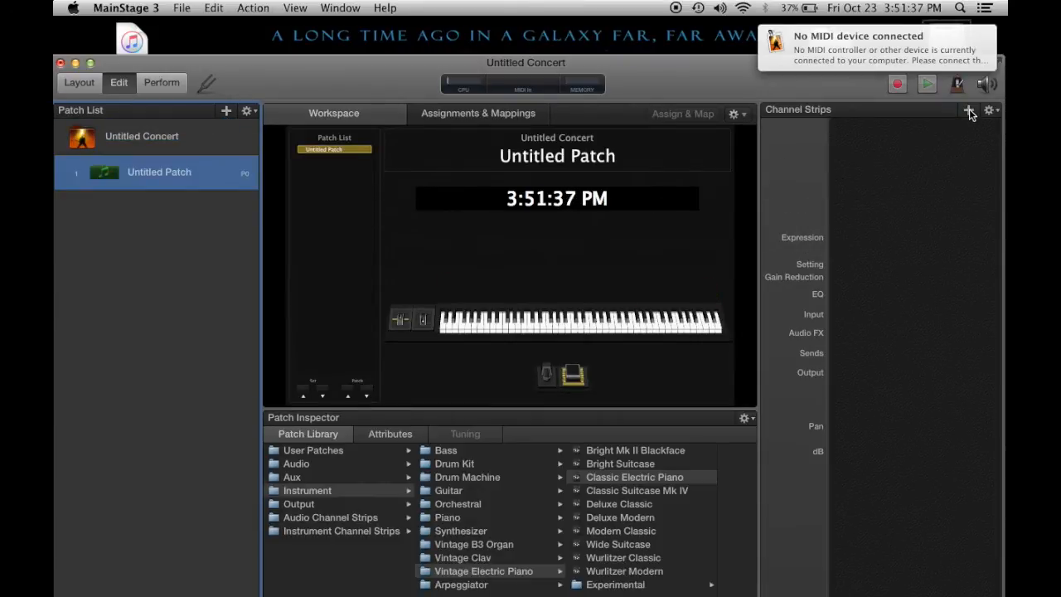
{"action": "left_click_drag", "start_coordinate": [561, 58], "coordinate": [560, 19]}
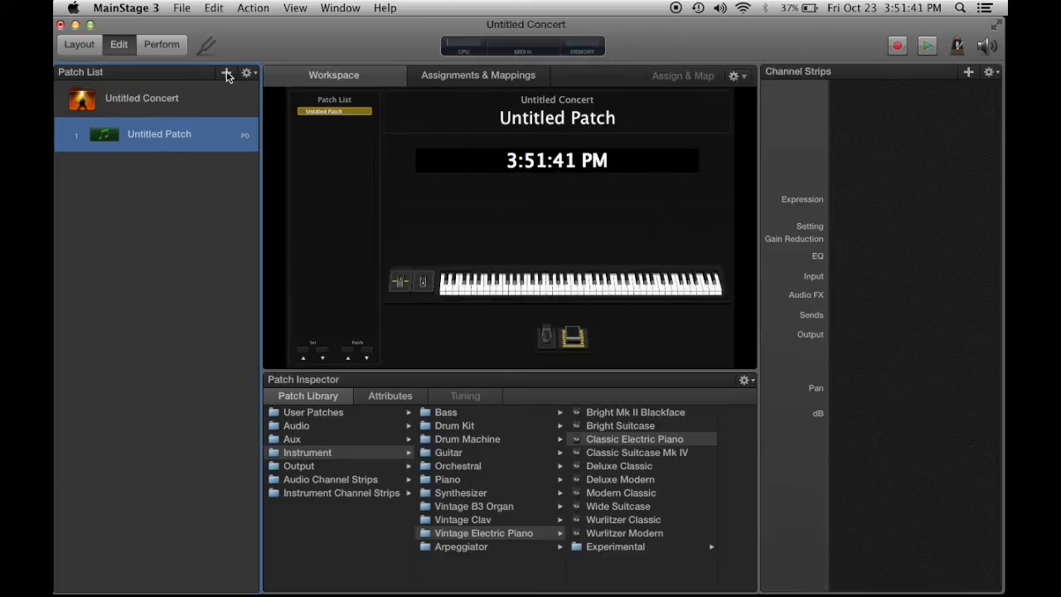
Add an Instrument channel strip with Output 1-2 to the new patch and load the stereo EXS24 sampler on it
{"action": "left_click", "coordinate": [969, 72]}
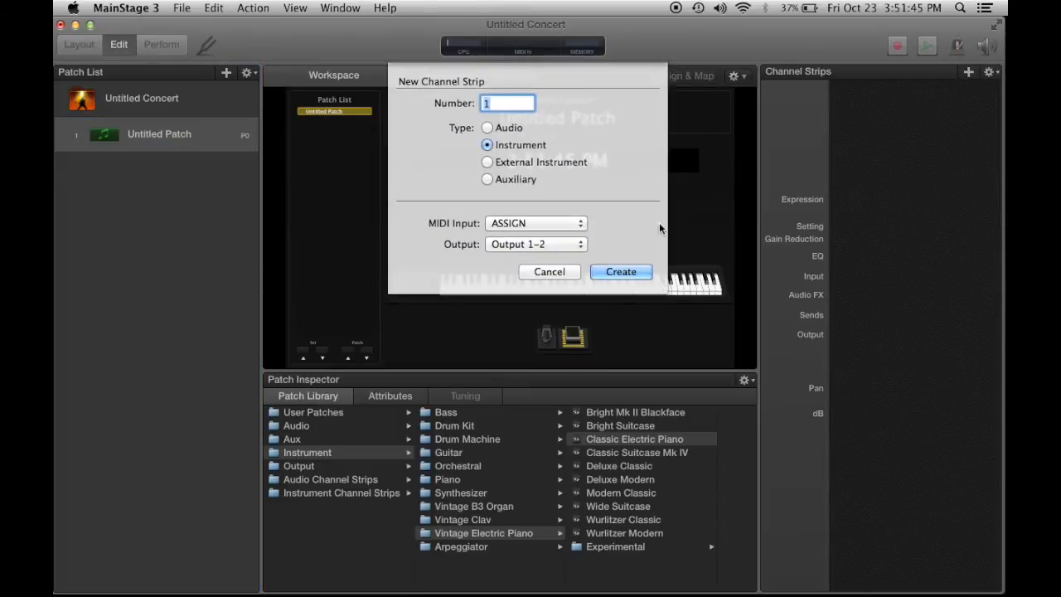
{"action": "left_click", "coordinate": [627, 274]}
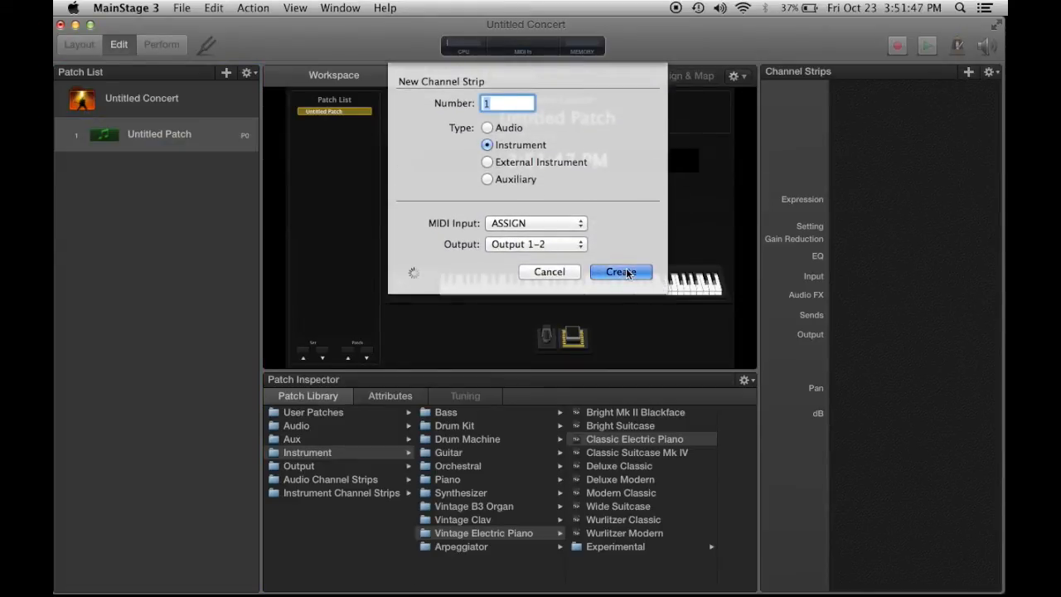
{"action": "left_click", "coordinate": [866, 262]}
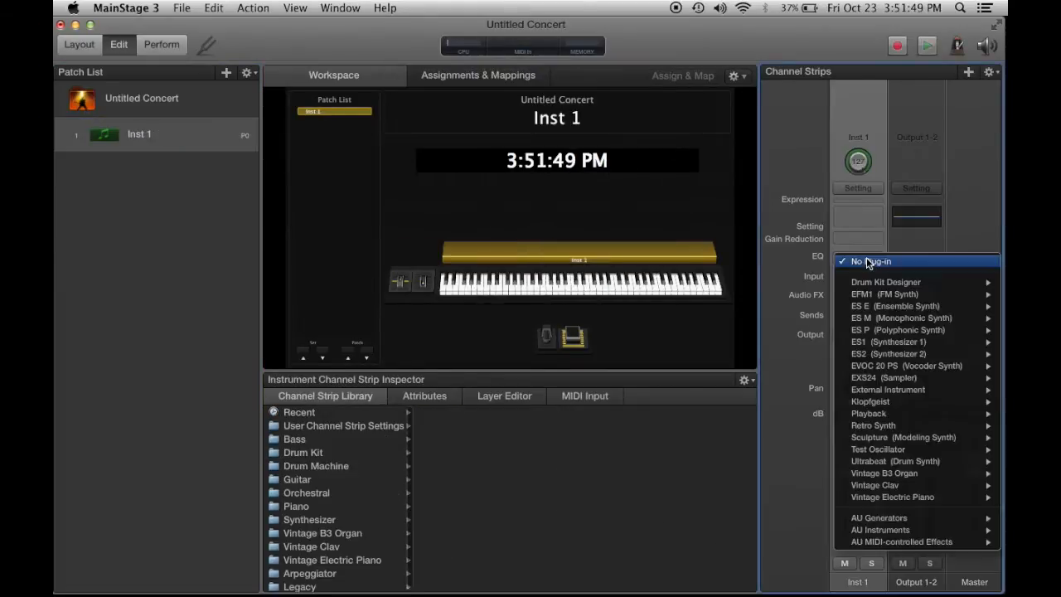
{"action": "mouse_move", "coordinate": [881, 380]}
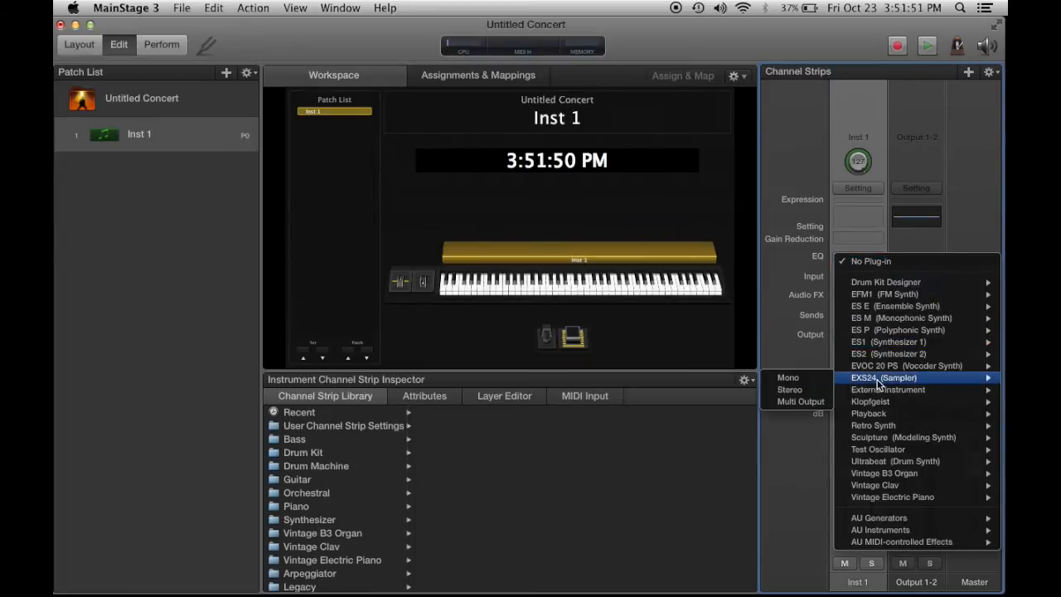
{"action": "left_click", "coordinate": [798, 391]}
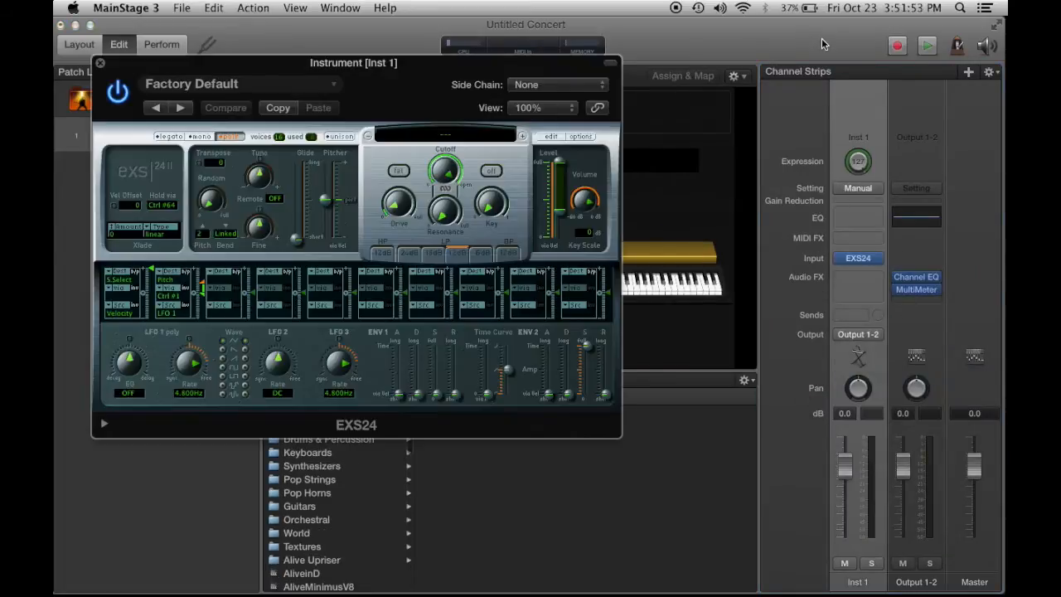
Open the EXS24 Instrument Editor and arrange the windows so the NWB folder on the desktop is reachable
{"action": "left_click_drag", "start_coordinate": [821, 39], "coordinate": [818, 108]}
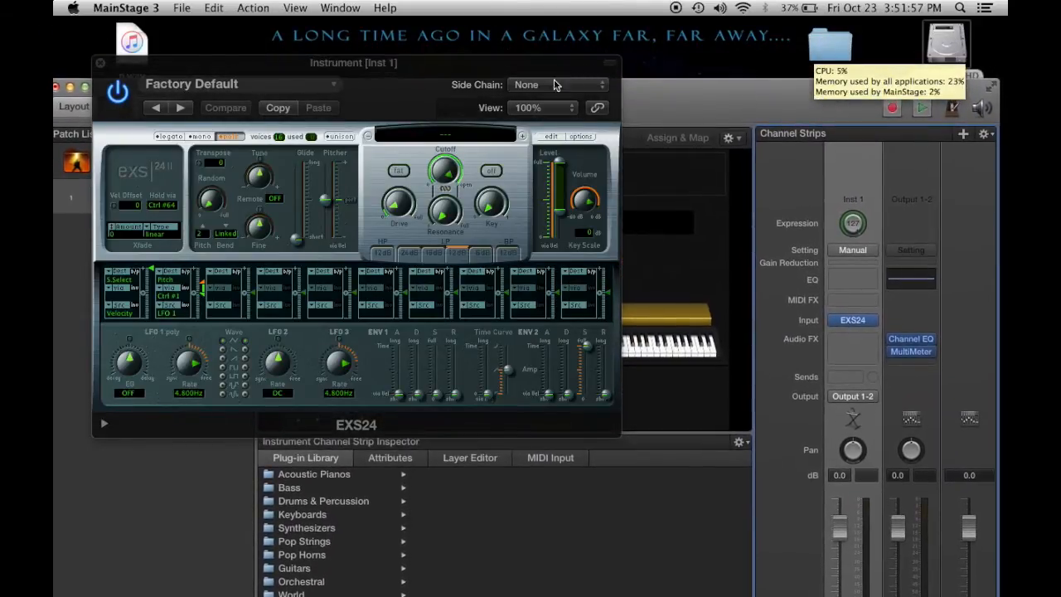
{"action": "left_click", "coordinate": [523, 68]}
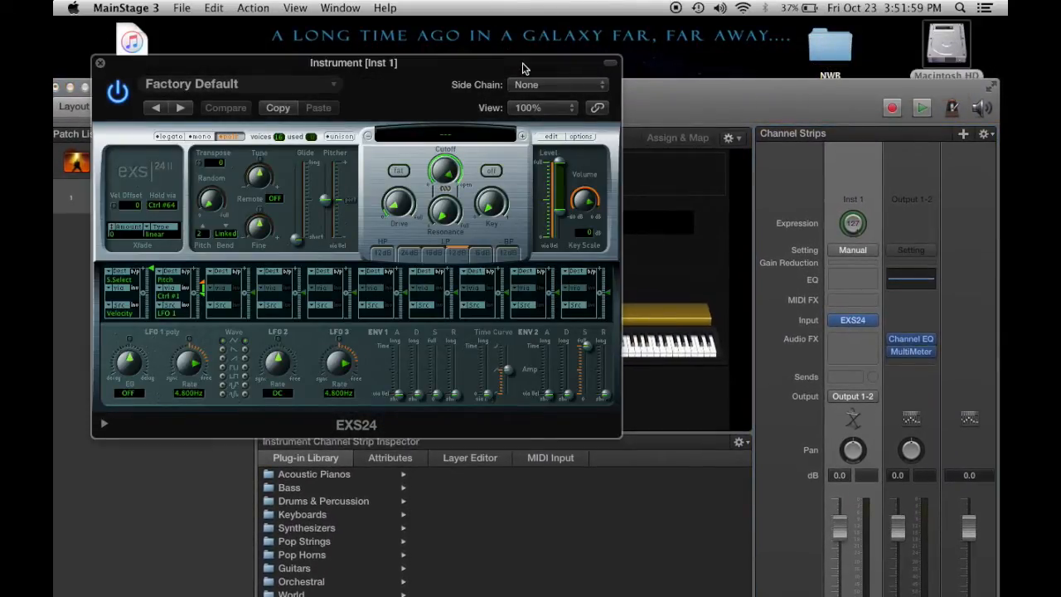
{"action": "left_click", "coordinate": [554, 138]}
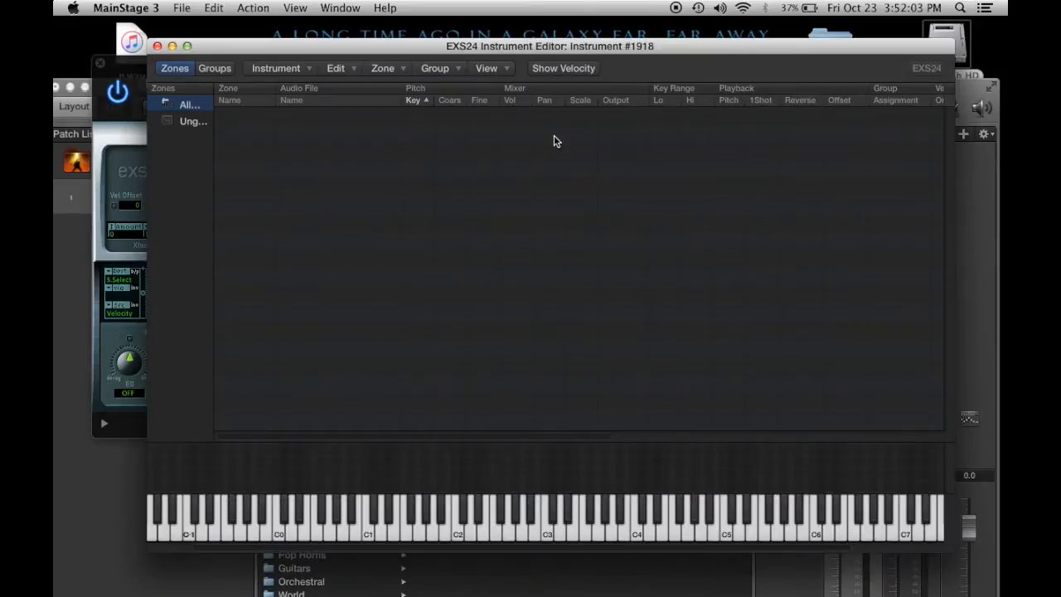
{"action": "left_click_drag", "start_coordinate": [595, 44], "coordinate": [598, 66]}
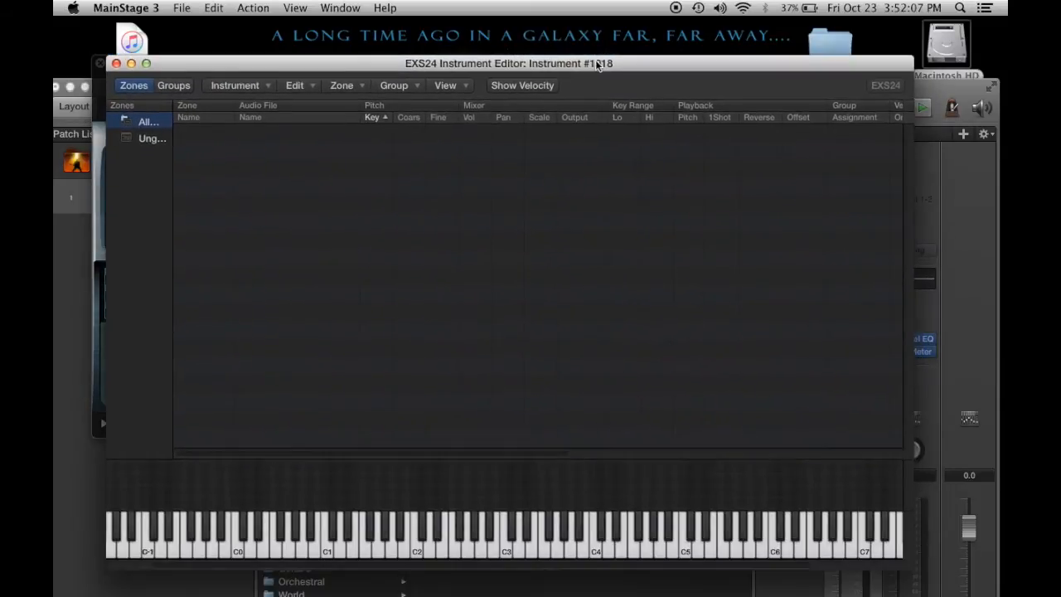
Try importing the whole NWB folder into the instrument editor, and delete the three zones it created
{"action": "left_click", "coordinate": [840, 47]}
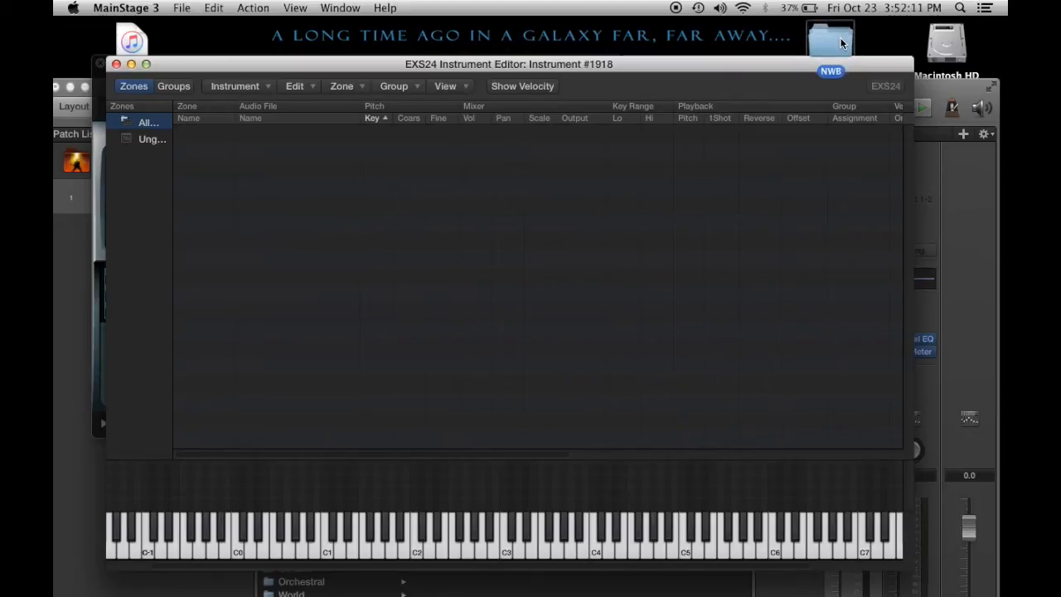
{"action": "left_click_drag", "start_coordinate": [841, 37], "coordinate": [740, 180]}
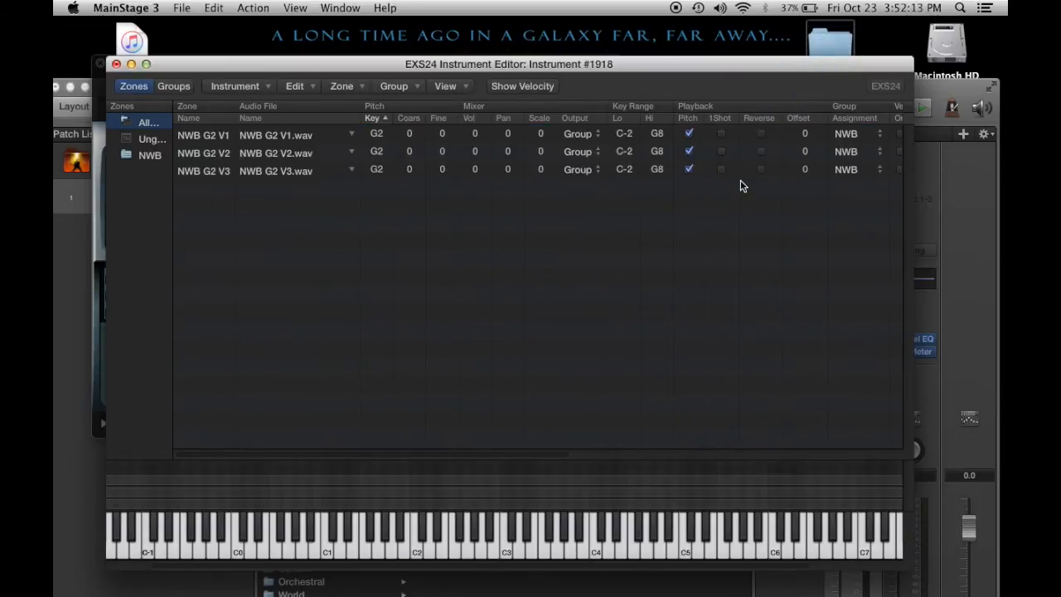
{"action": "scroll", "coordinate": [608, 246], "scroll_direction": "right", "scroll_amount": 5}
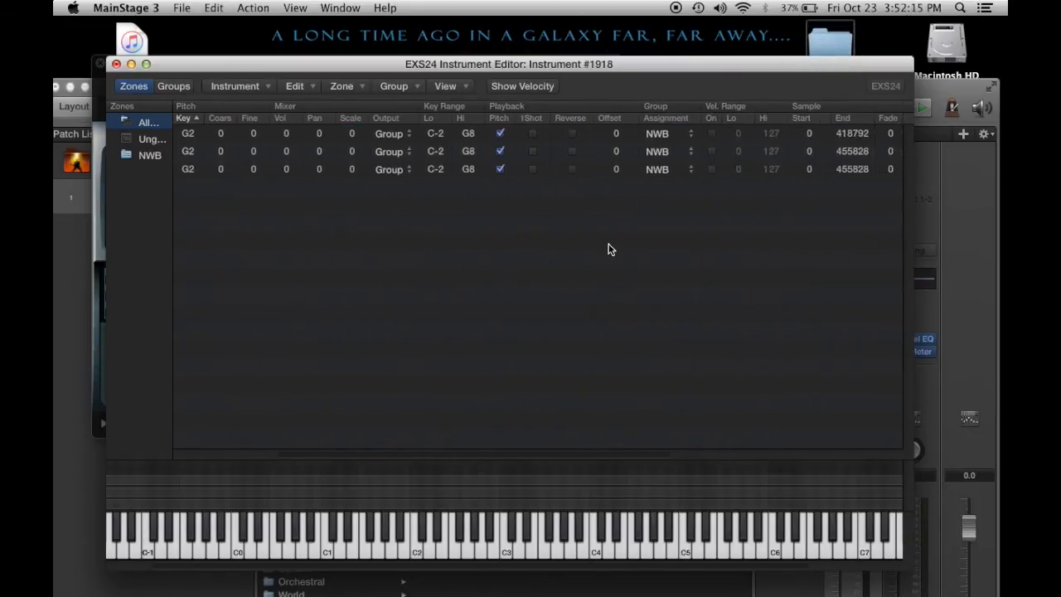
{"action": "scroll", "coordinate": [609, 246], "scroll_direction": "left", "scroll_amount": 6}
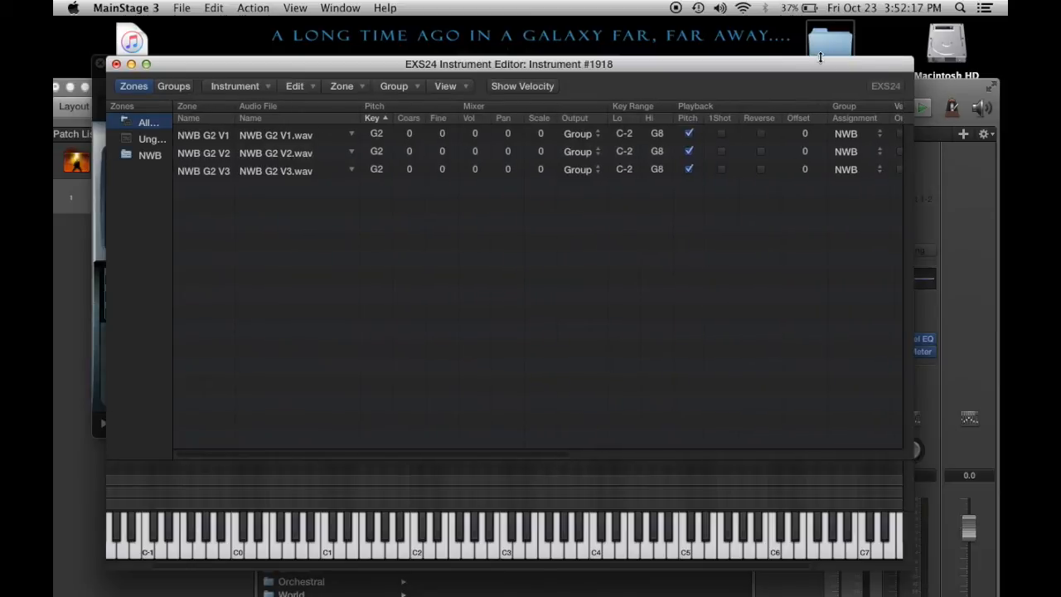
{"action": "left_click_drag", "start_coordinate": [277, 182], "coordinate": [266, 142]}
{"action": "key", "text": "Delete"}
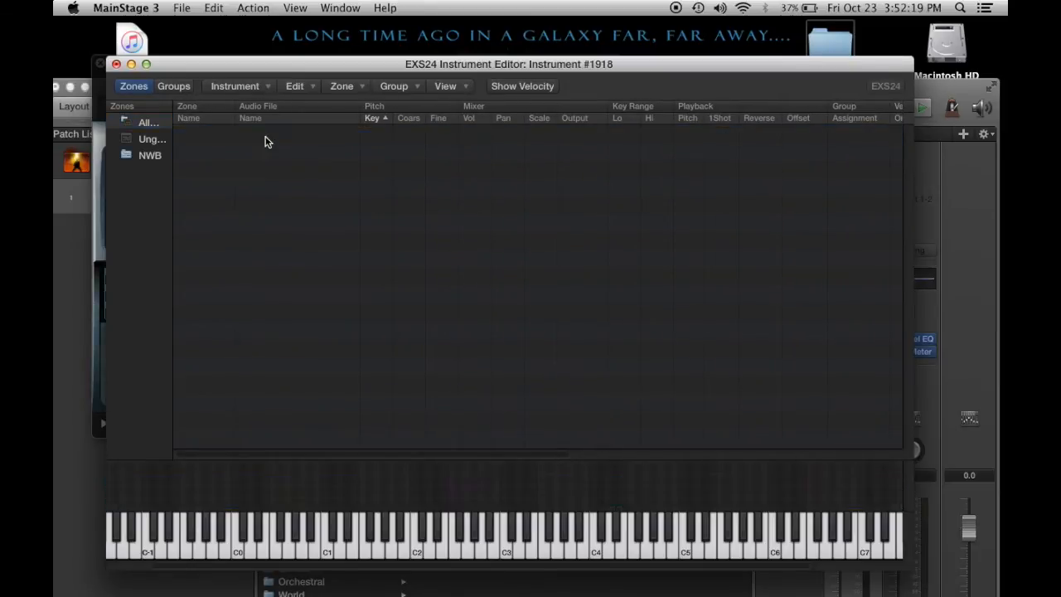
Add the three NWB G2 wave files from the NWB folder as zones, using "Auto map" by reading the root key from audio file
{"action": "double_click", "coordinate": [826, 44]}
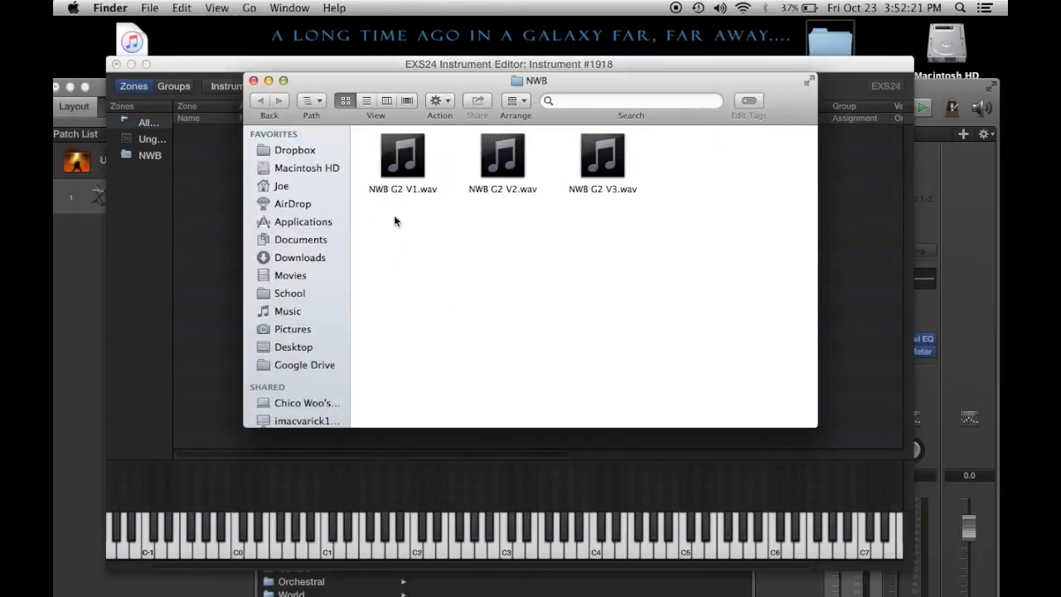
{"action": "left_click_drag", "start_coordinate": [367, 156], "coordinate": [862, 338]}
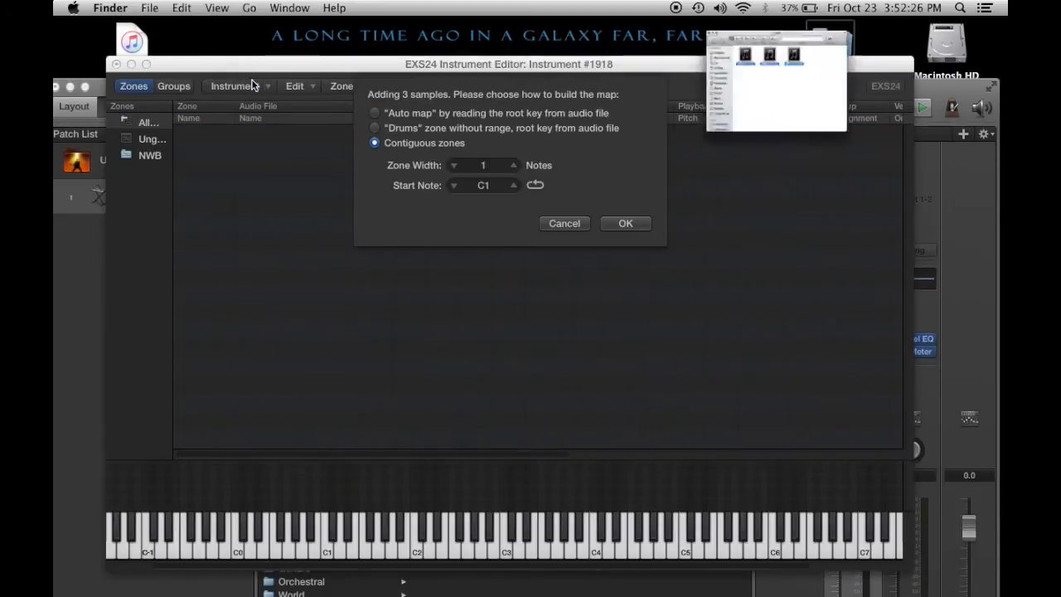
{"action": "left_click", "coordinate": [443, 132]}
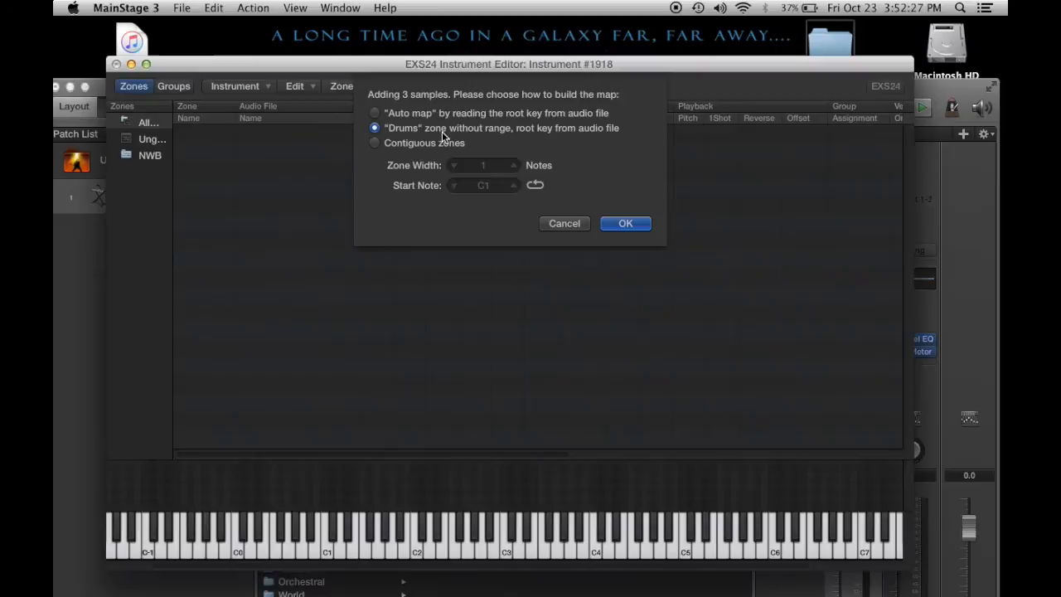
{"action": "left_click", "coordinate": [378, 114]}
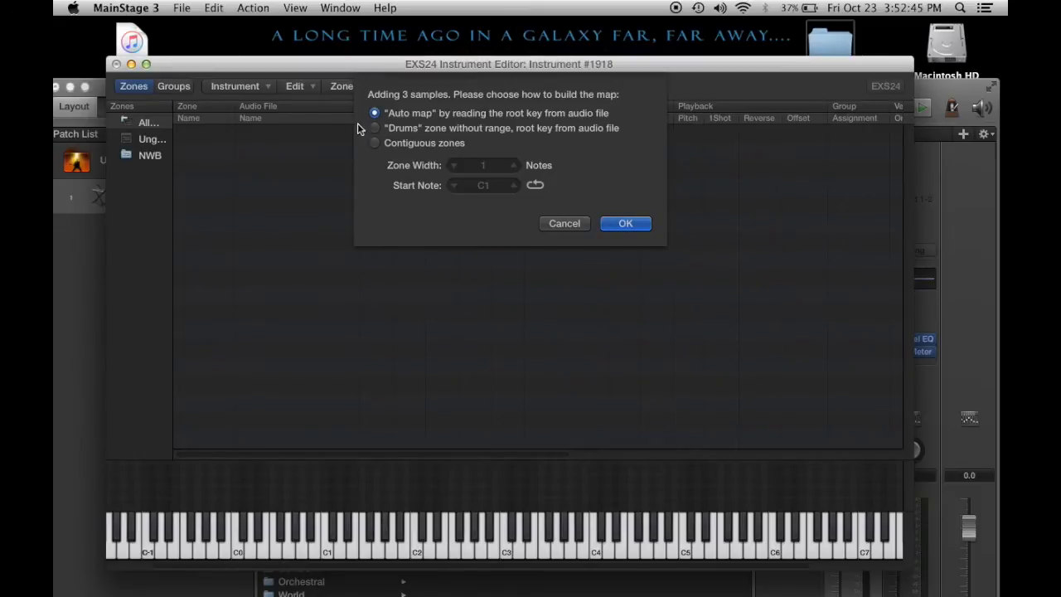
{"action": "left_click", "coordinate": [374, 143]}
{"action": "left_click", "coordinate": [376, 114]}
{"action": "left_click", "coordinate": [626, 225]}
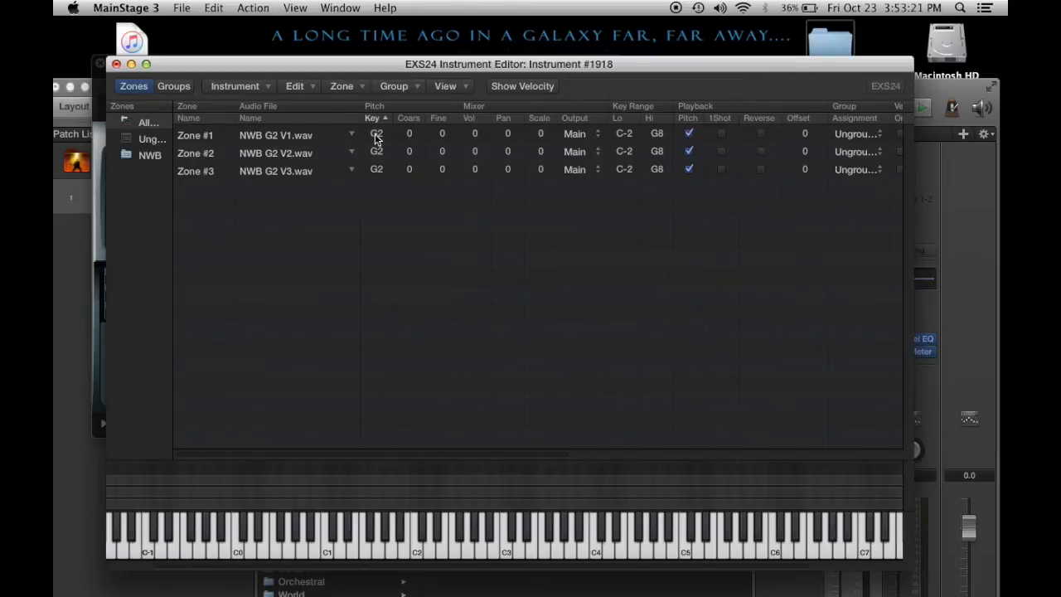
Toggle the Pitch playback option of Zone #1 off and on, open Musical Typing, and place its window beneath the zone editor
{"action": "left_click", "coordinate": [690, 134]}
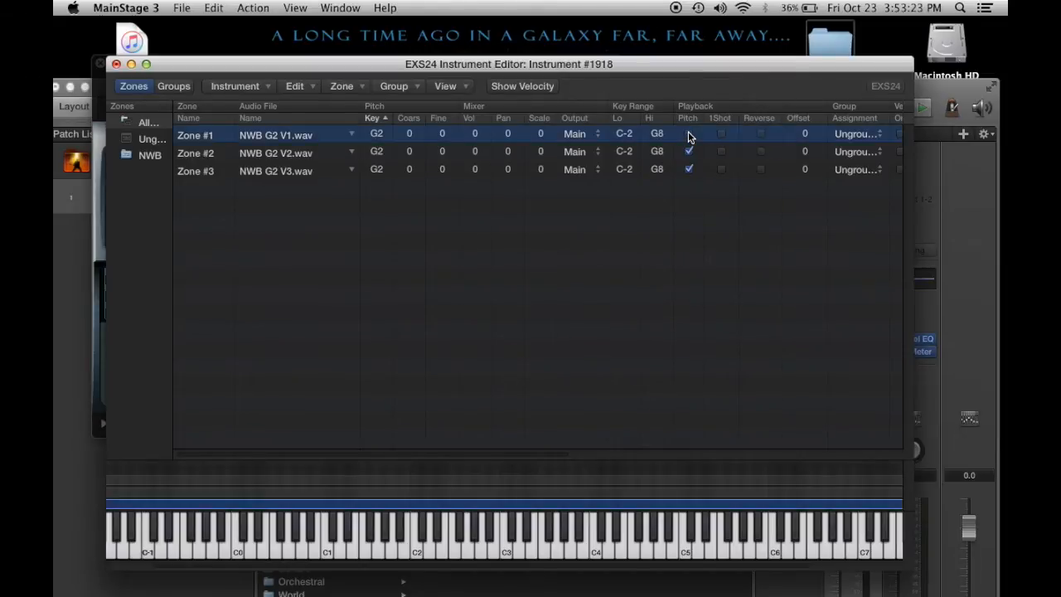
{"action": "left_click", "coordinate": [689, 133]}
{"action": "key", "text": "super+k"}
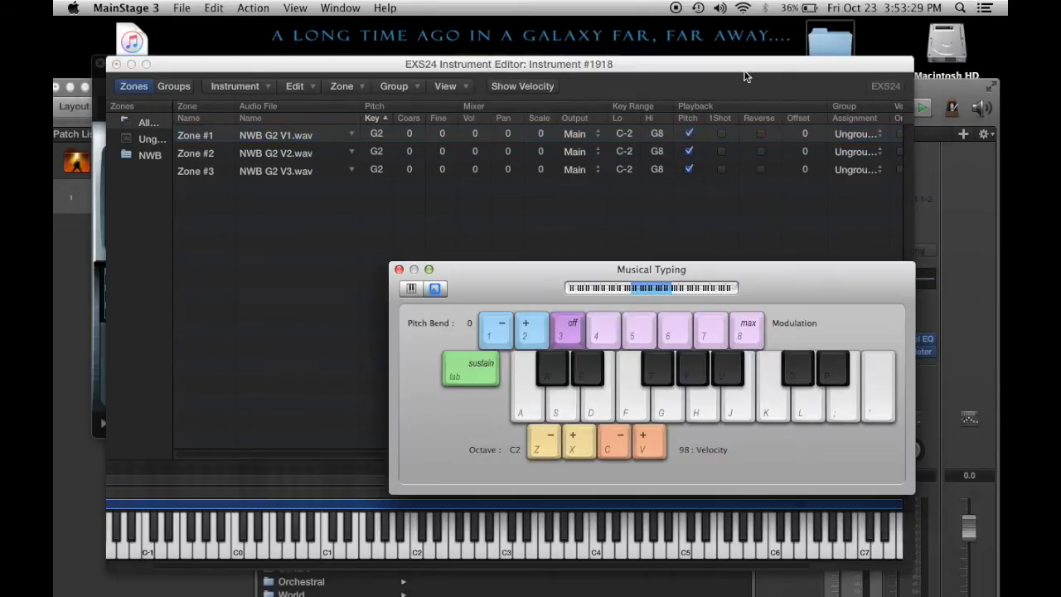
{"action": "left_click_drag", "start_coordinate": [744, 65], "coordinate": [670, 73]}
{"action": "left_click", "coordinate": [849, 107]}
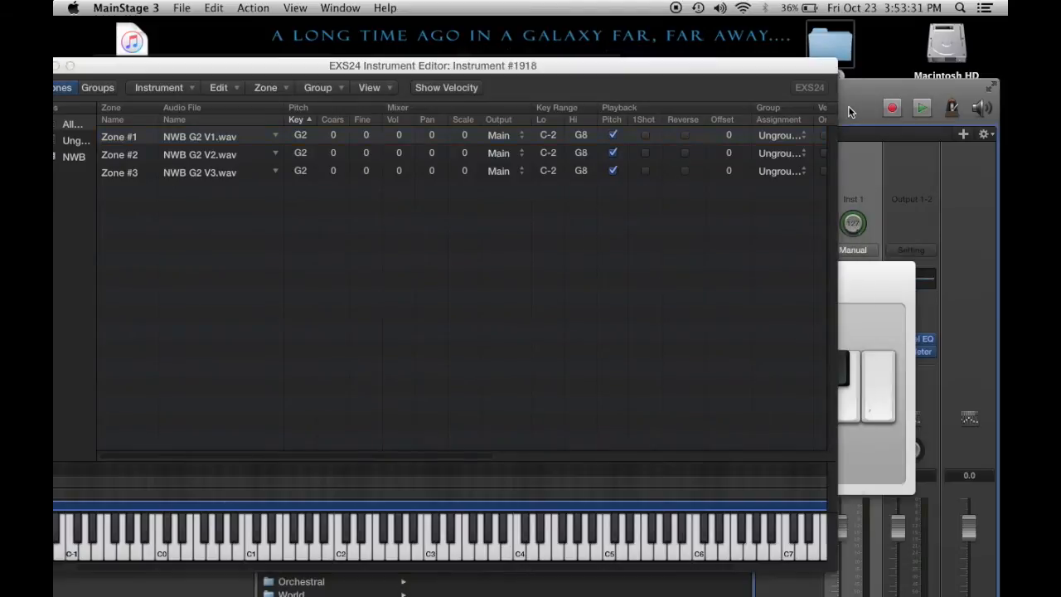
{"action": "left_click_drag", "start_coordinate": [864, 284], "coordinate": [659, 590]}
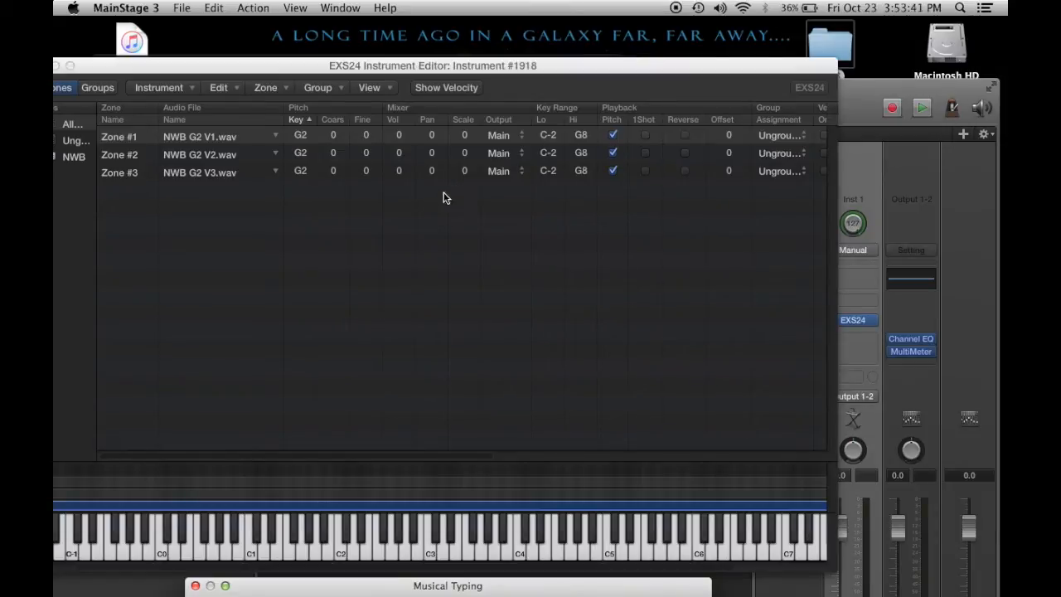
Start recording, move the instrument editor window back over the workspace, and select all three zones in the velocity range view
{"action": "left_click", "coordinate": [898, 106]}
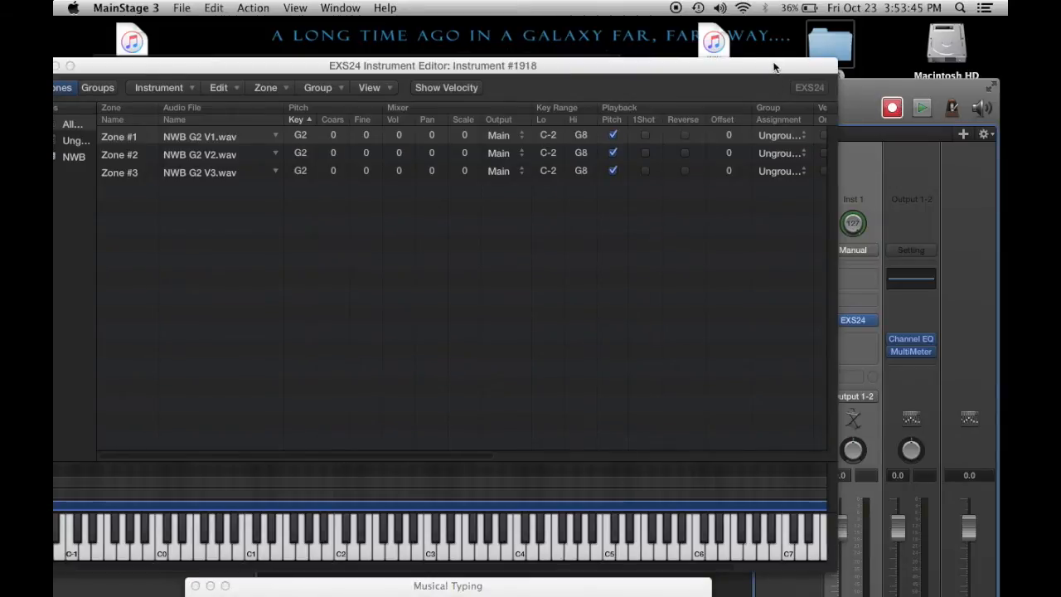
{"action": "left_click_drag", "start_coordinate": [774, 68], "coordinate": [849, 43]}
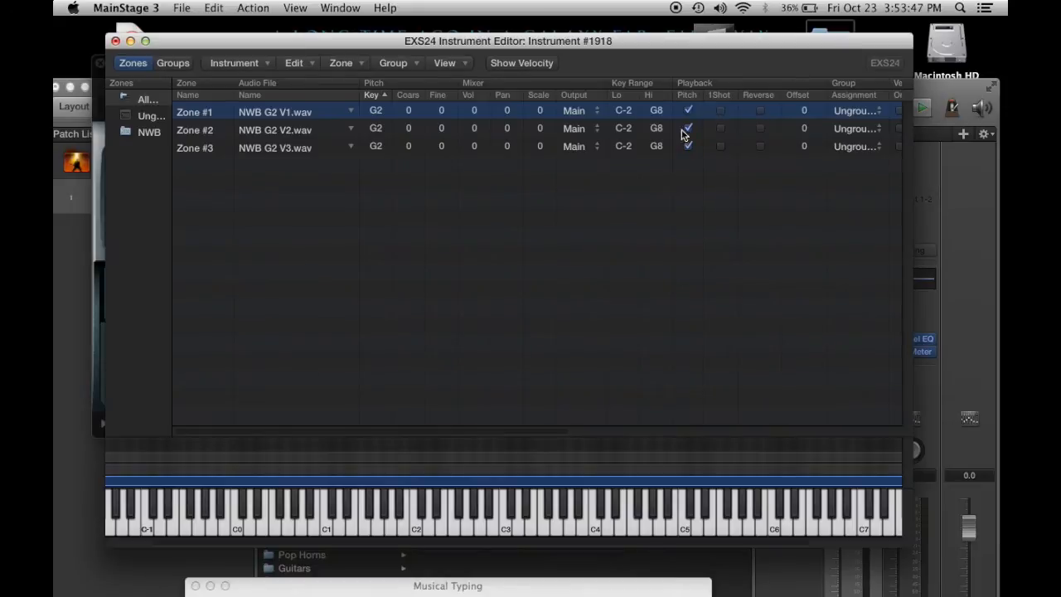
{"action": "scroll", "coordinate": [646, 172], "scroll_direction": "right", "scroll_amount": 5}
{"action": "scroll", "coordinate": [645, 171], "scroll_direction": "right", "scroll_amount": 3}
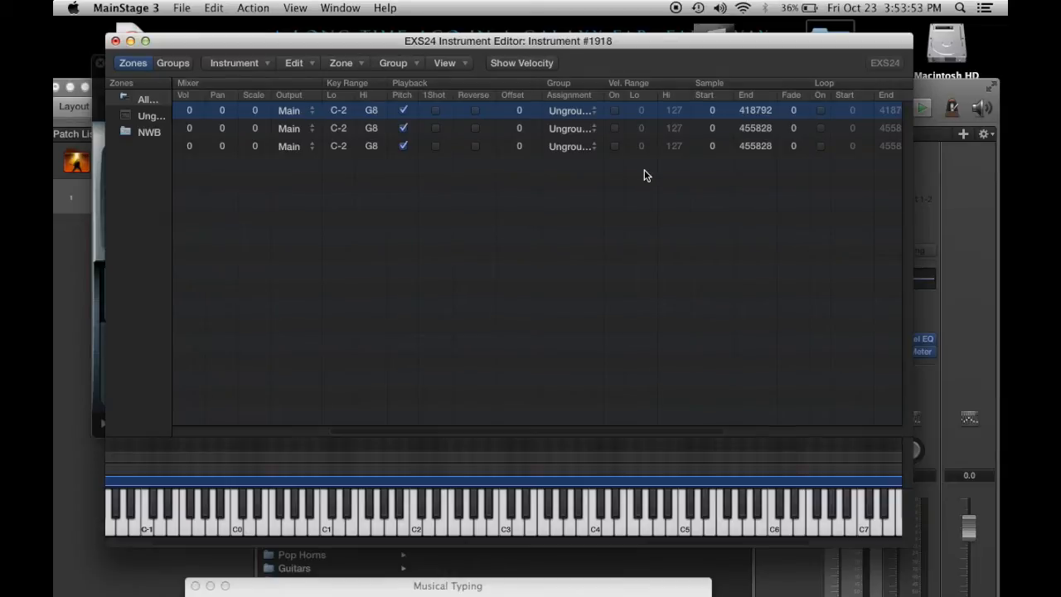
{"action": "key", "text": "super+a"}
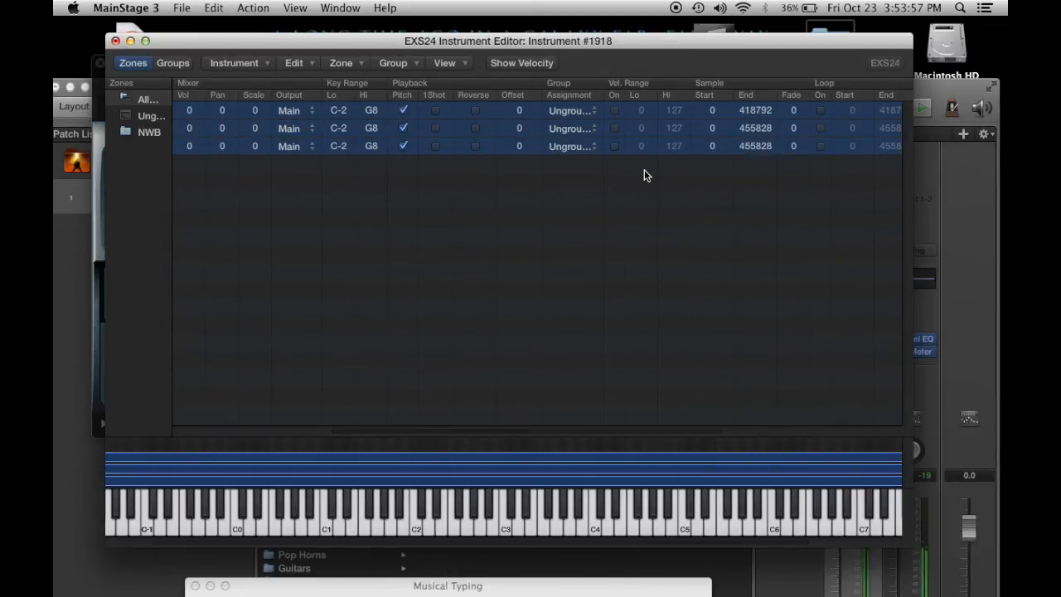
Set the audio output to Built-in Output and the audio input to Built-in Microphone, apply the changes, and discard the unsaved instrument
{"action": "left_click", "coordinate": [128, 8]}
{"action": "left_click", "coordinate": [132, 49]}
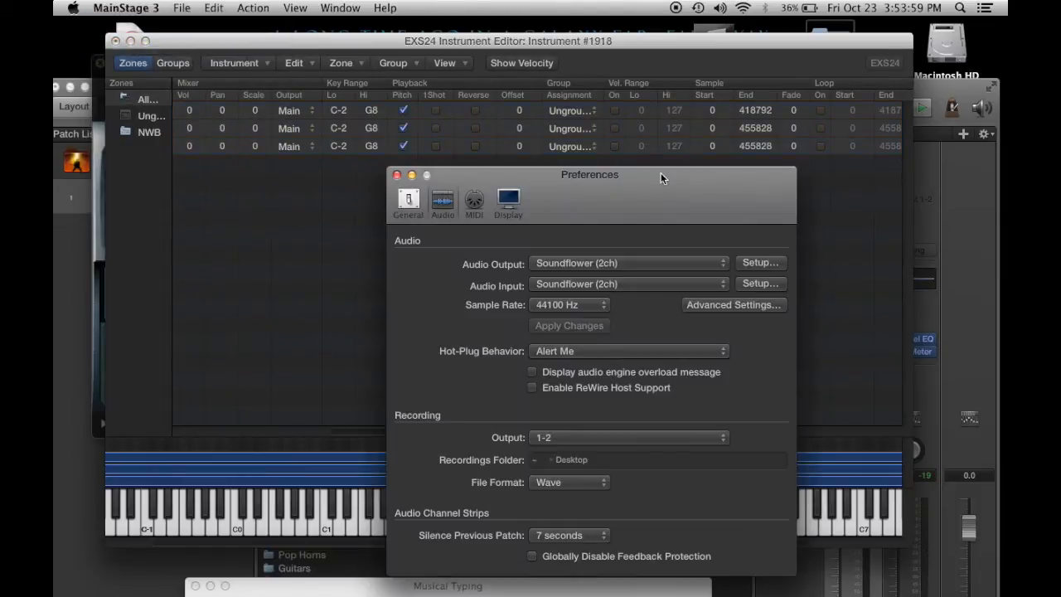
{"action": "left_click", "coordinate": [652, 267]}
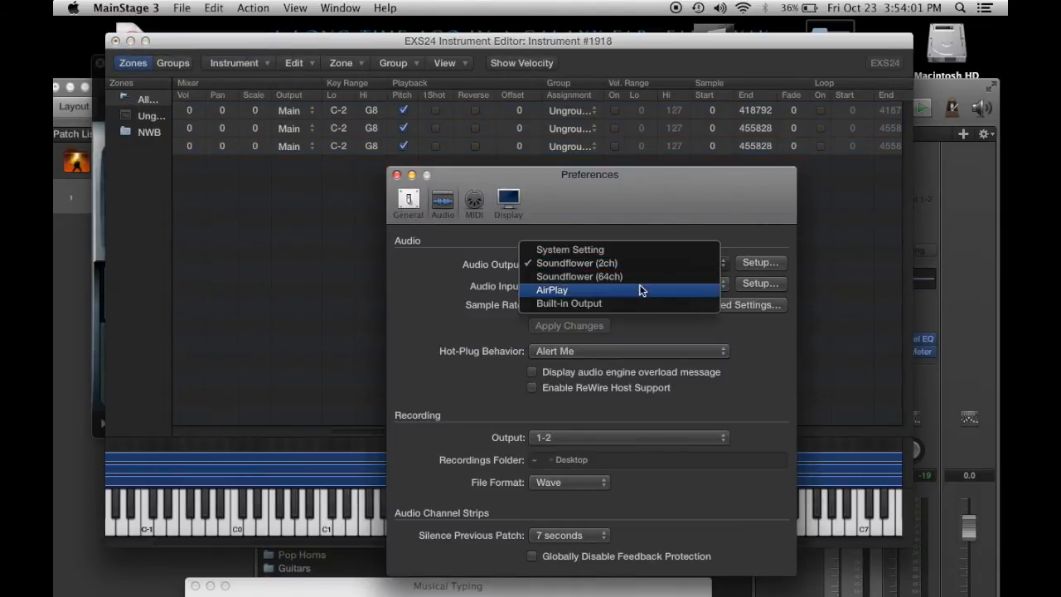
{"action": "left_click", "coordinate": [635, 305]}
{"action": "left_click", "coordinate": [610, 286]}
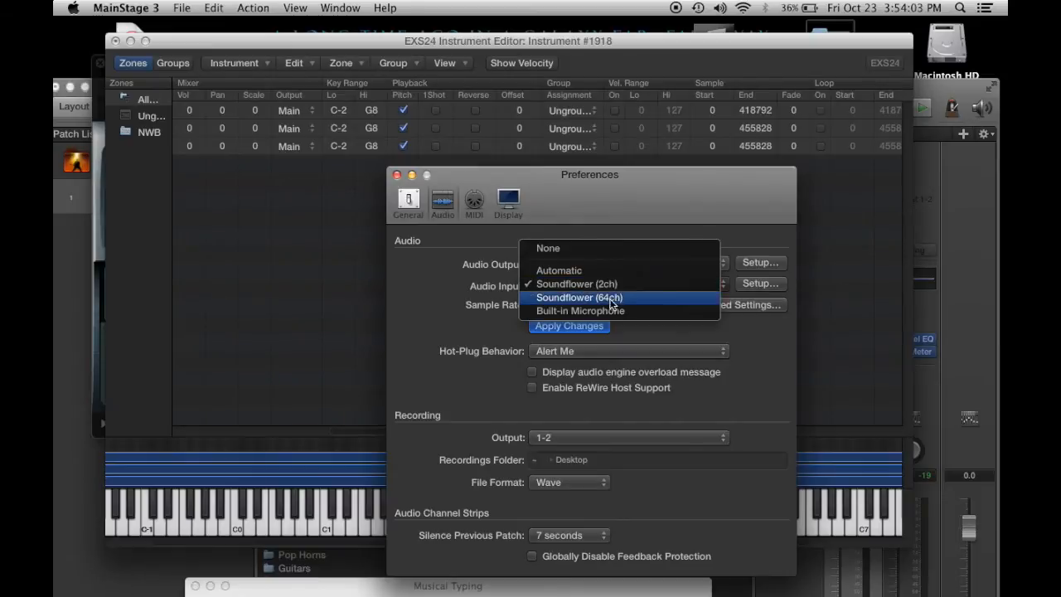
{"action": "left_click", "coordinate": [596, 310]}
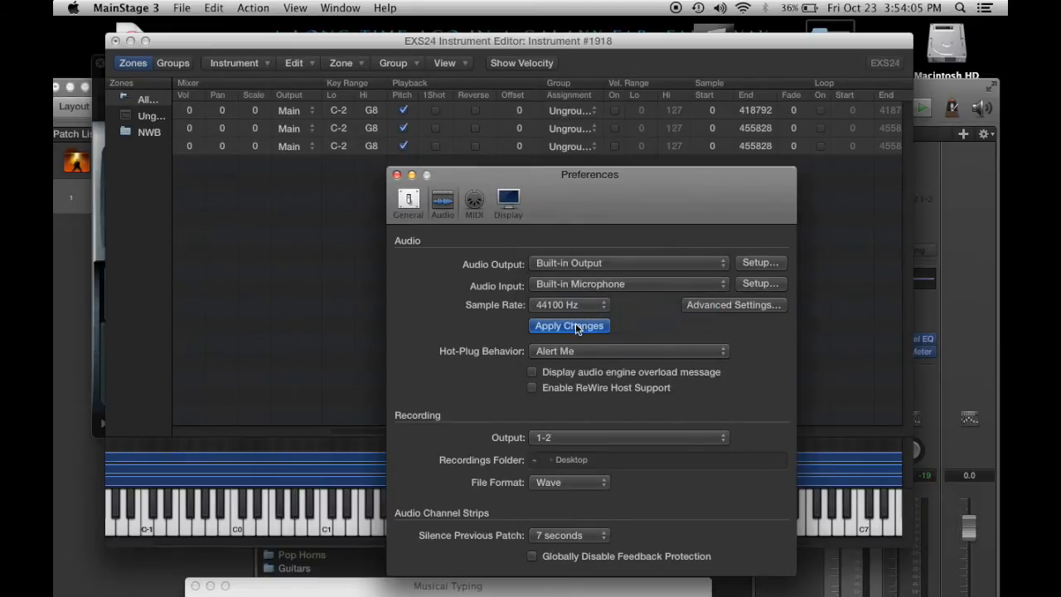
{"action": "left_click", "coordinate": [575, 323]}
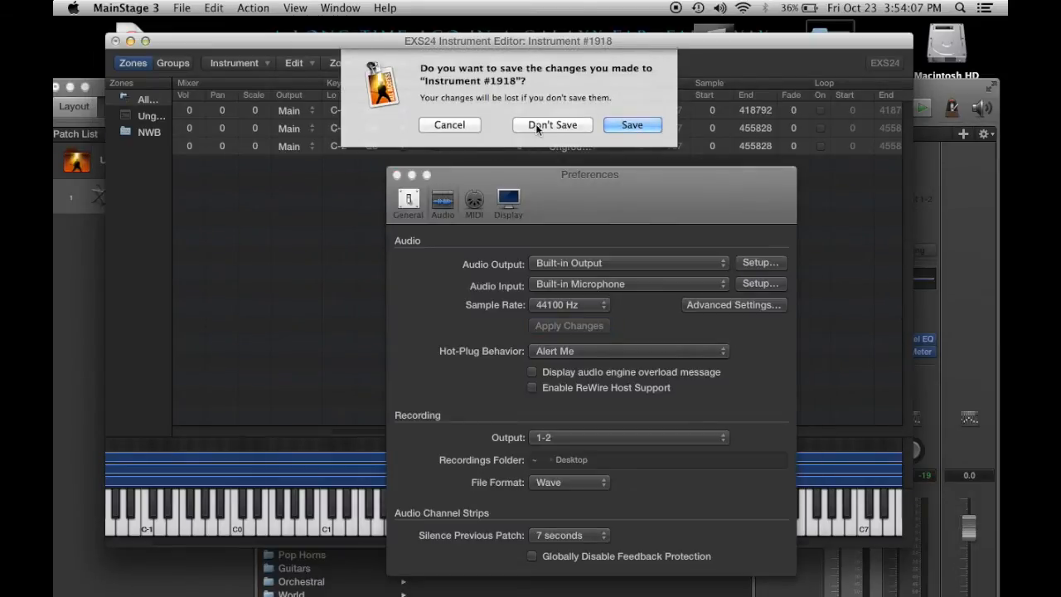
{"action": "left_click", "coordinate": [524, 126]}
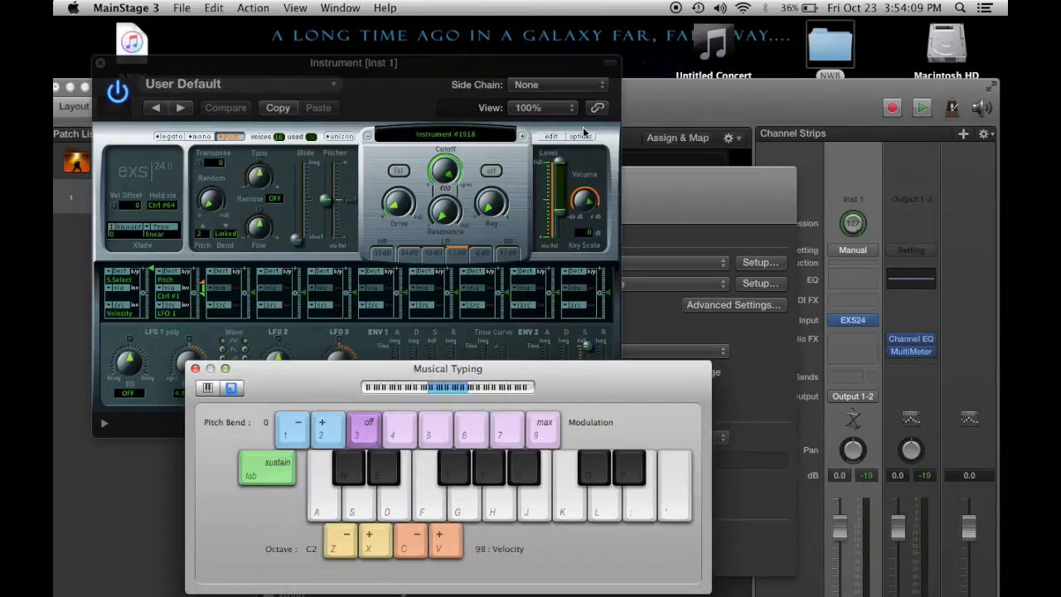
Reopen the EXS24 Instrument Editor and import the NWB folder from the desktop as zones
{"action": "left_click", "coordinate": [555, 137]}
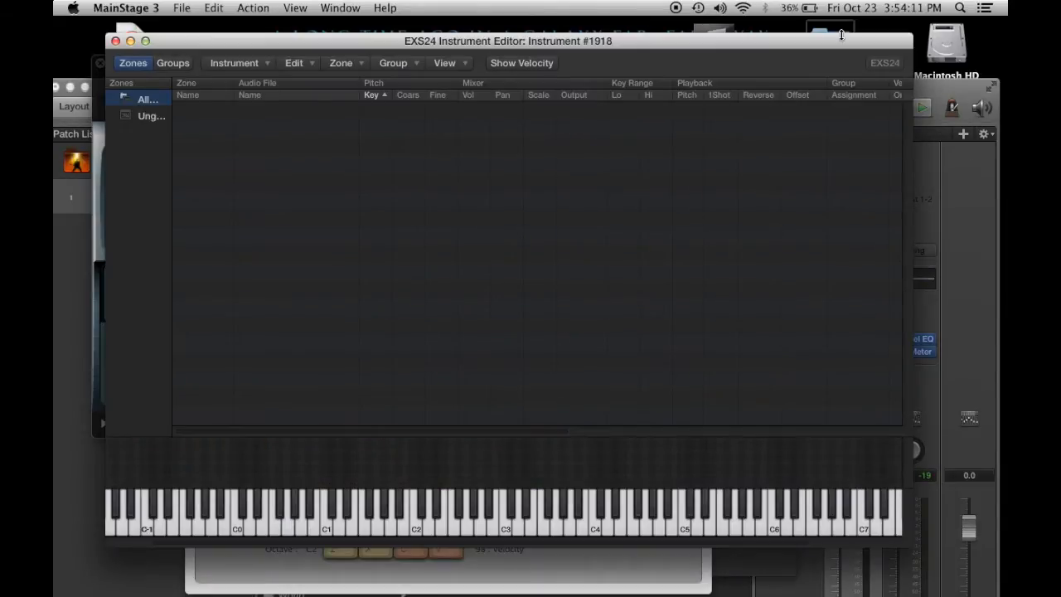
{"action": "left_click_drag", "start_coordinate": [823, 29], "coordinate": [709, 182]}
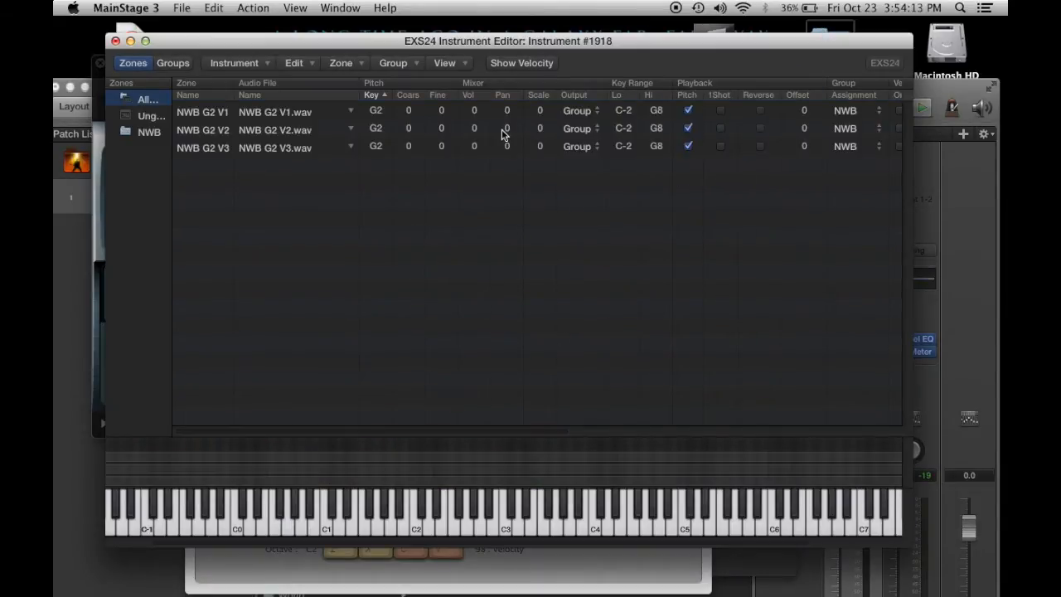
Move the instrument editor aside, start recording, and bring the editor back over the workspace
{"action": "left_click_drag", "start_coordinate": [806, 41], "coordinate": [719, 44]}
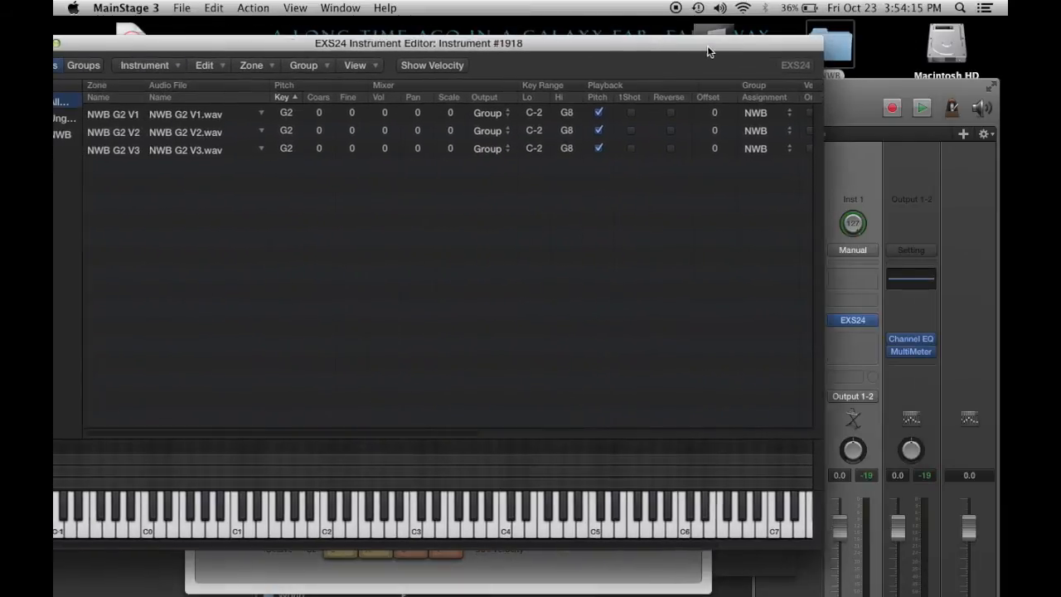
{"action": "left_click", "coordinate": [895, 111]}
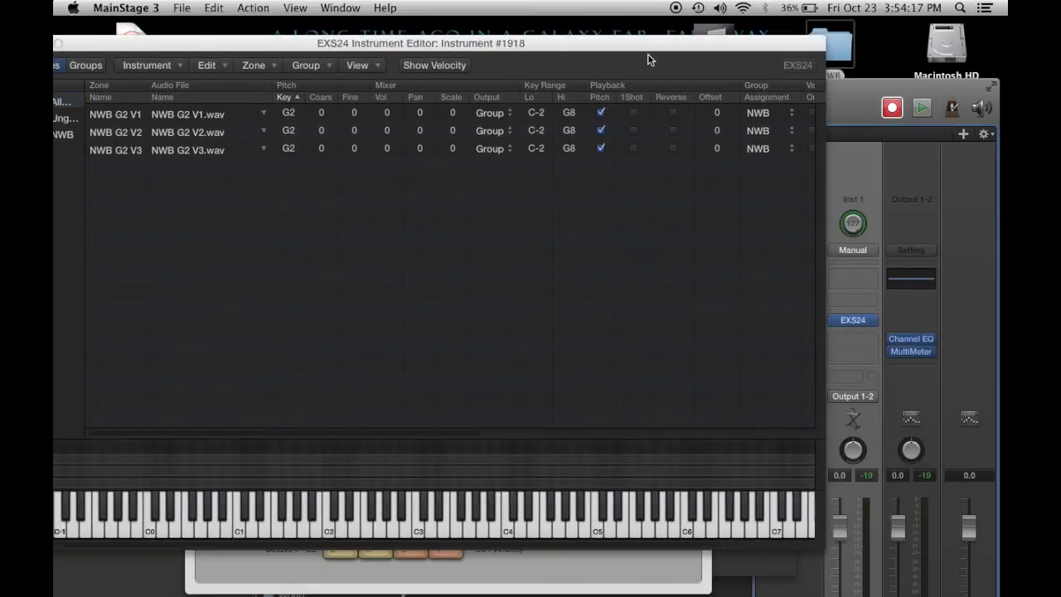
{"action": "left_click_drag", "start_coordinate": [649, 43], "coordinate": [739, 45]}
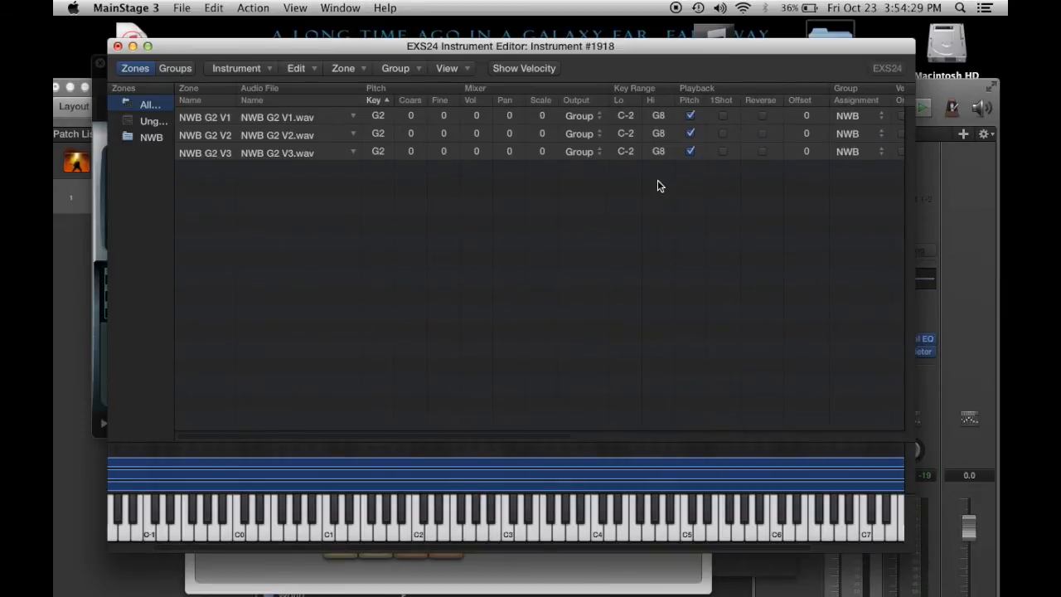
Turn on looping for the NWB G2 V1, V2 and V3 zones
{"action": "scroll", "coordinate": [657, 186], "scroll_direction": "right", "scroll_amount": 1}
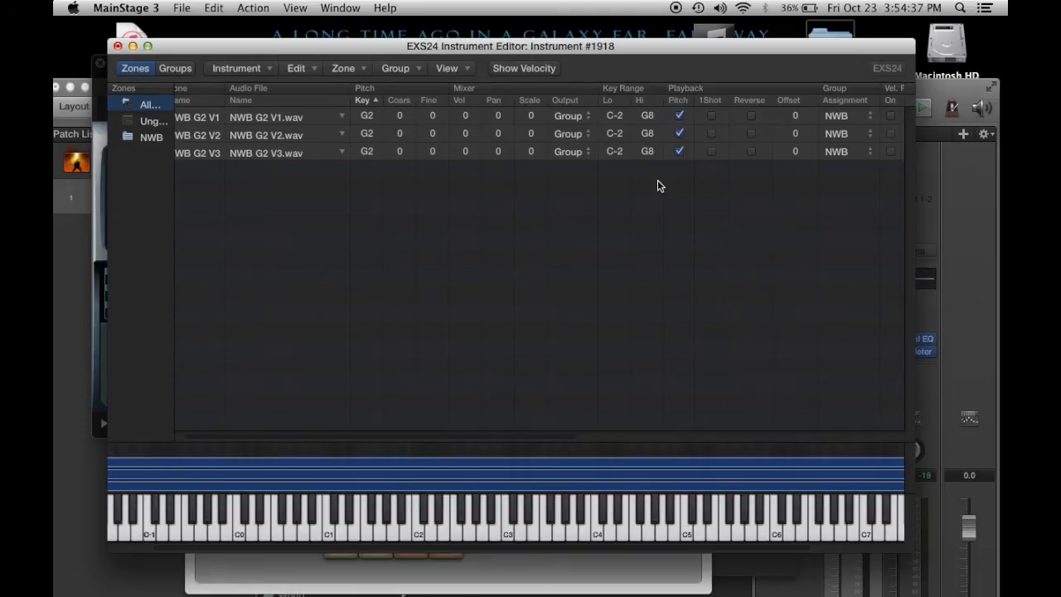
{"action": "left_click", "coordinate": [658, 180]}
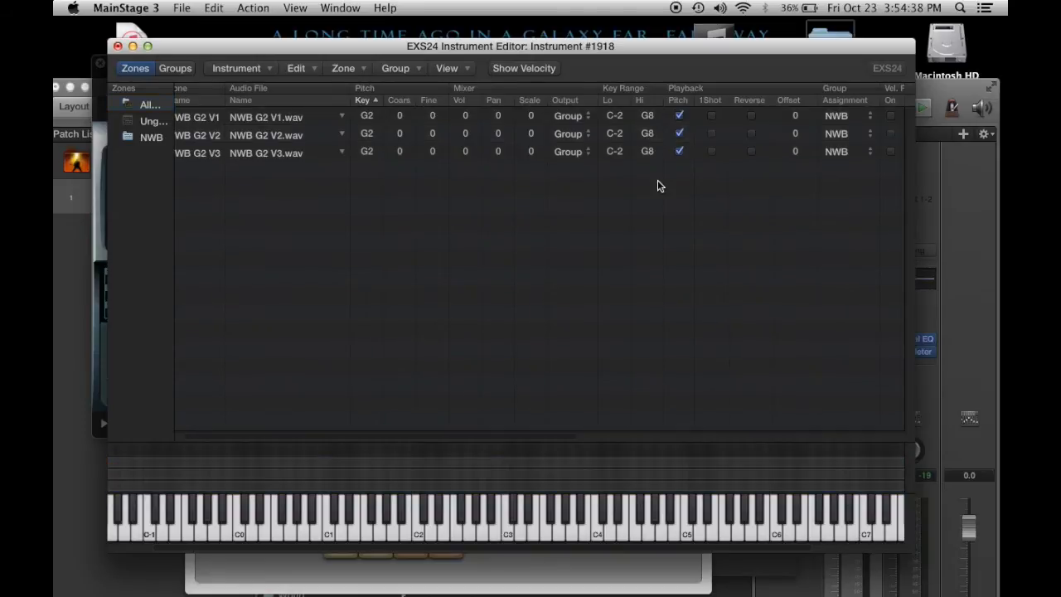
{"action": "left_click", "coordinate": [286, 120]}
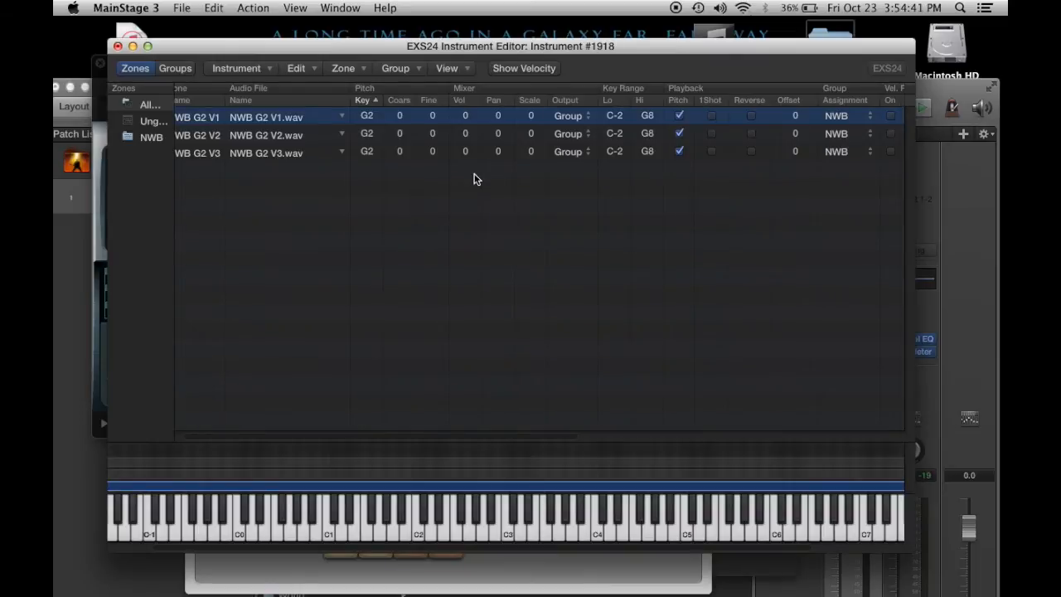
{"action": "scroll", "coordinate": [475, 179], "scroll_direction": "right", "scroll_amount": 10}
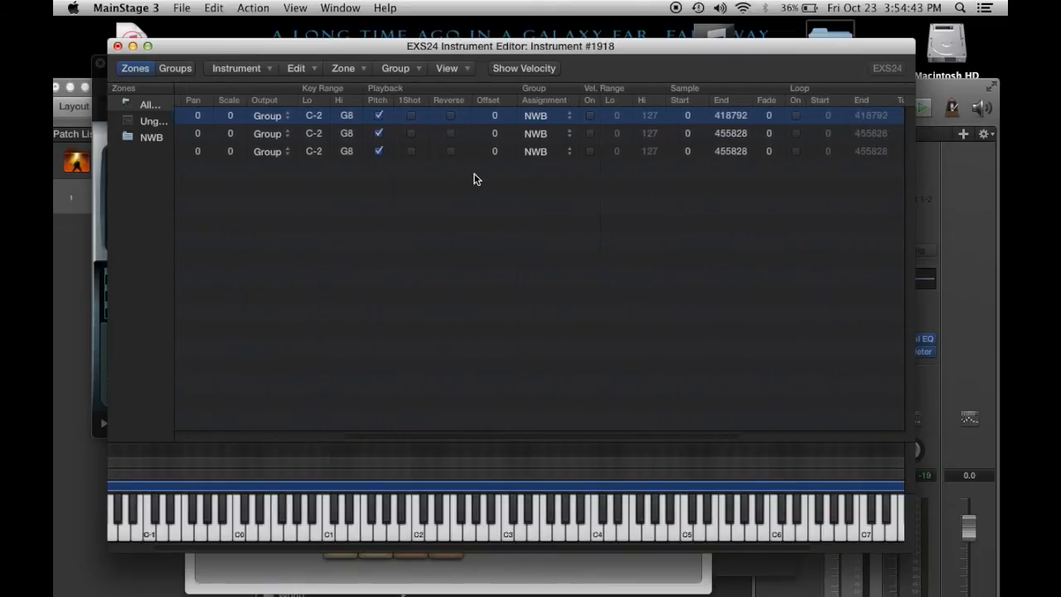
{"action": "scroll", "coordinate": [474, 180], "scroll_direction": "right", "scroll_amount": 8}
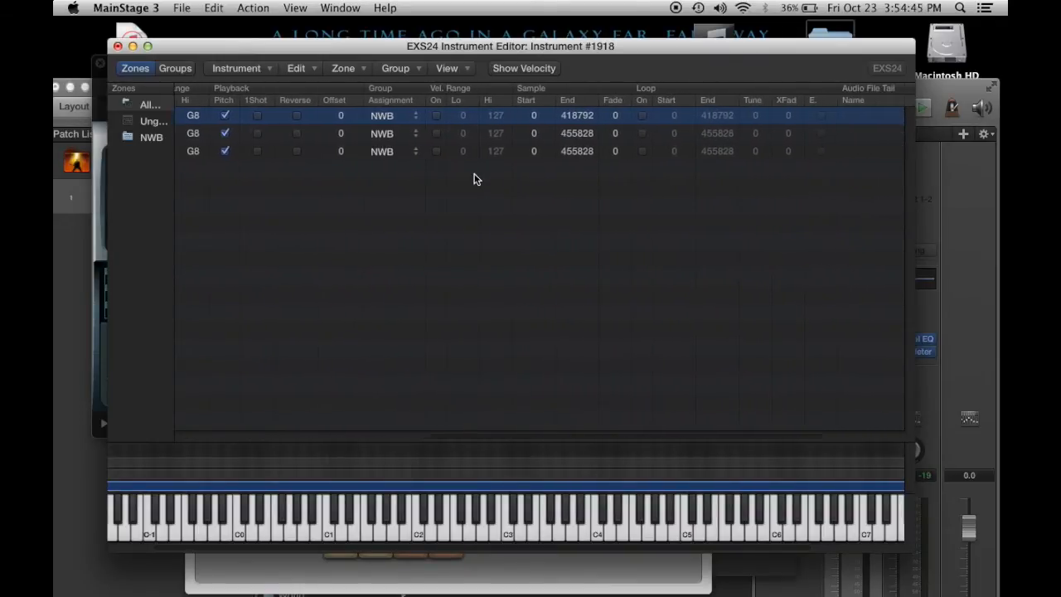
{"action": "left_click", "coordinate": [642, 116]}
{"action": "left_click", "coordinate": [643, 133]}
{"action": "left_click", "coordinate": [642, 151]}
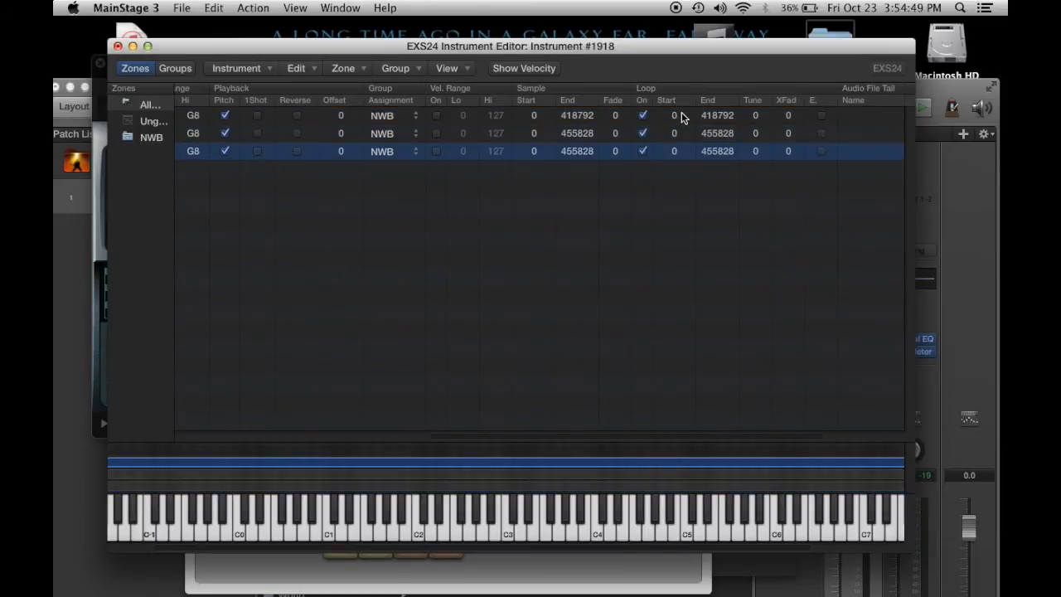
Set the loop start of the NWB G2 V1 zone to 99999
{"action": "left_click", "coordinate": [682, 117]}
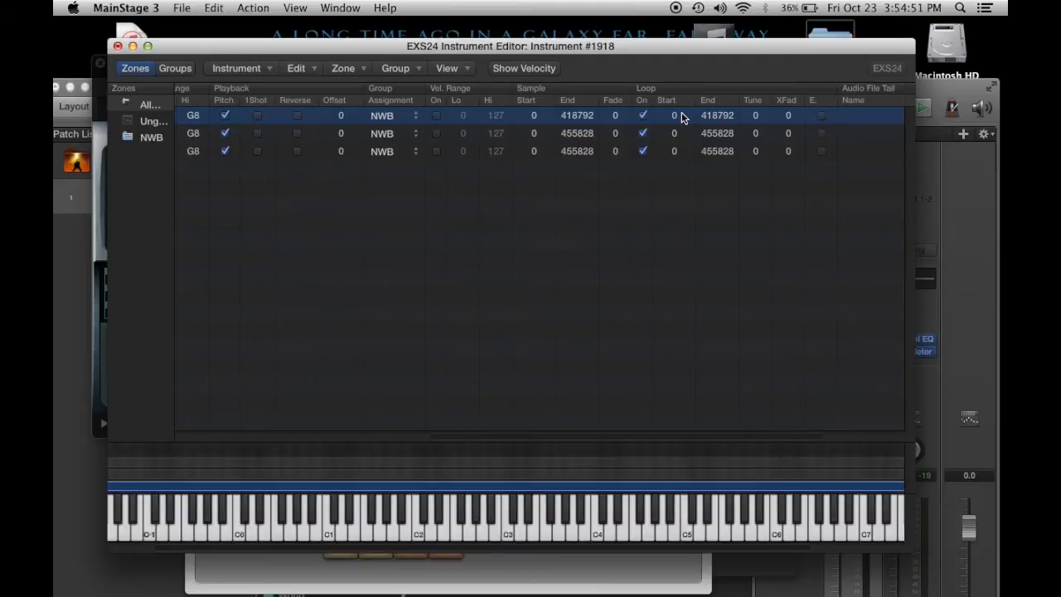
{"action": "double_click", "coordinate": [681, 117]}
{"action": "type", "text": "99"}
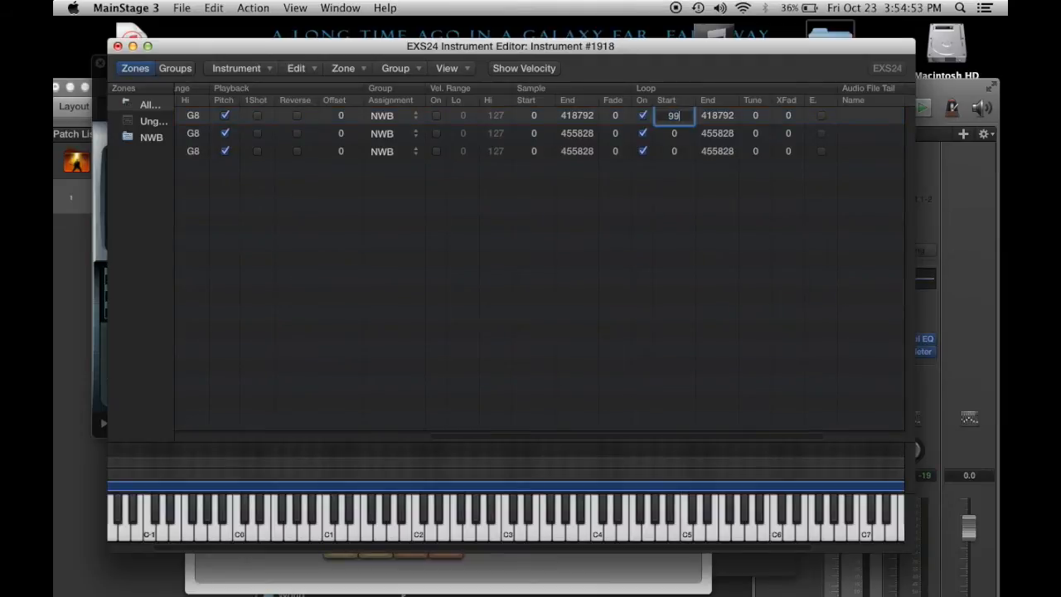
{"action": "type", "text": "999"}
{"action": "key", "text": "Return"}
Select all three zones and set their loop start to 99999 together
{"action": "double_click", "coordinate": [678, 134]}
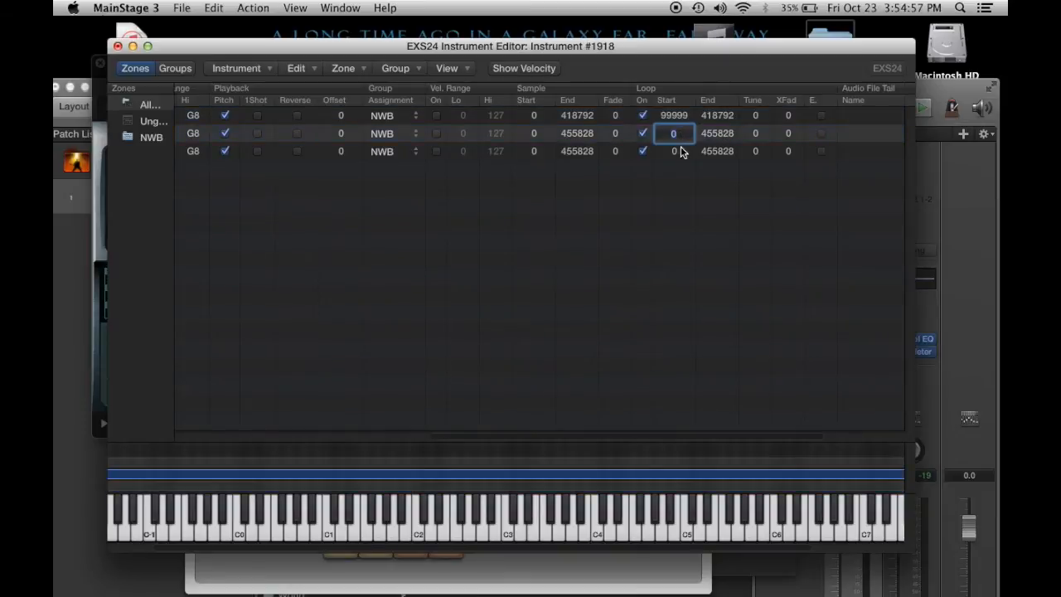
{"action": "left_click", "coordinate": [680, 151], "text": "shift"}
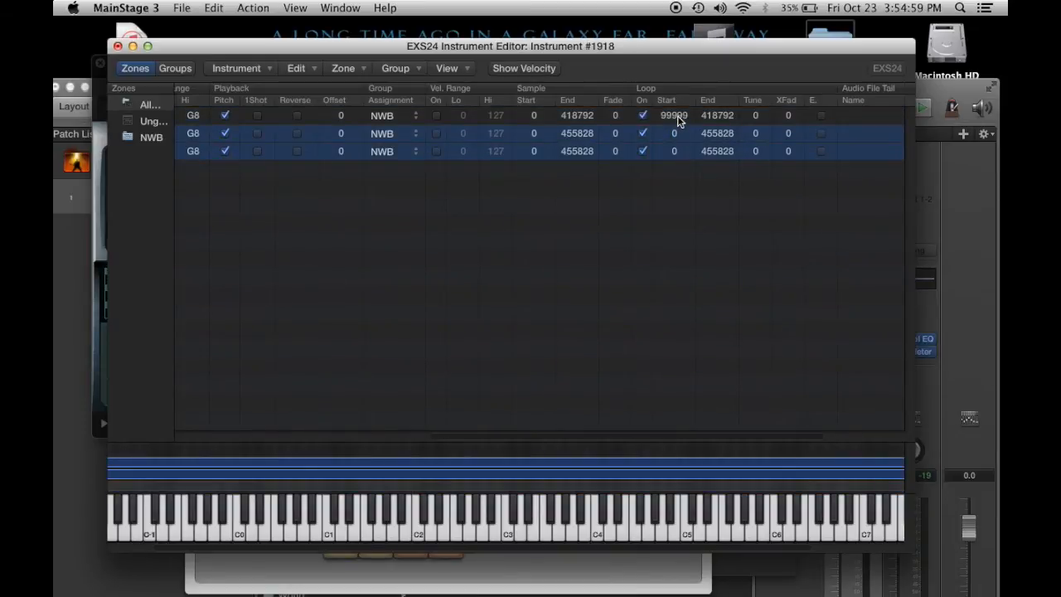
{"action": "left_click", "coordinate": [677, 115]}
{"action": "left_click", "coordinate": [676, 153]}
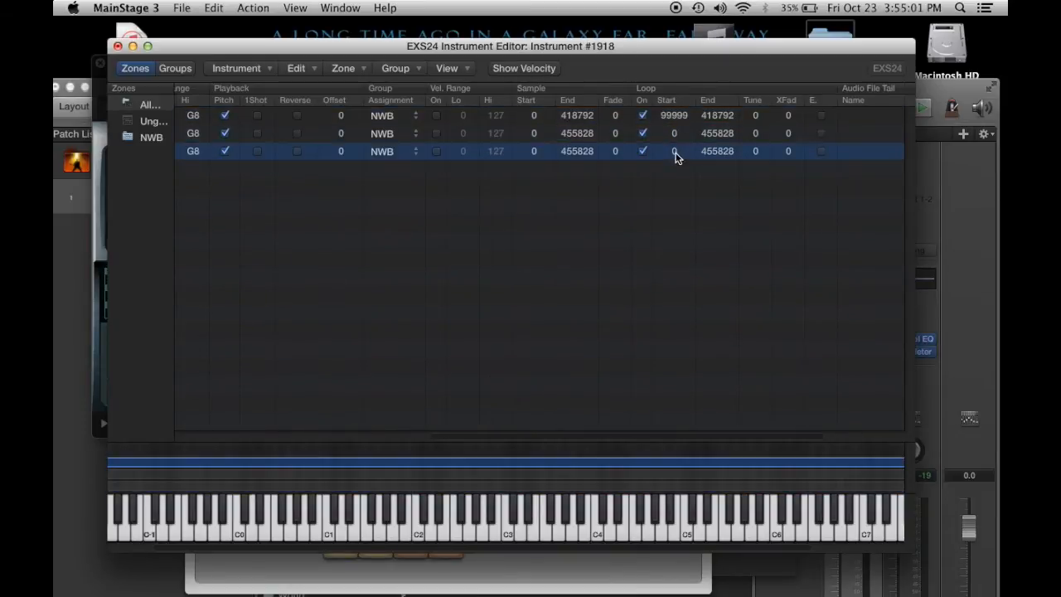
{"action": "left_click", "coordinate": [677, 116], "text": "shift"}
{"action": "double_click", "coordinate": [678, 133]}
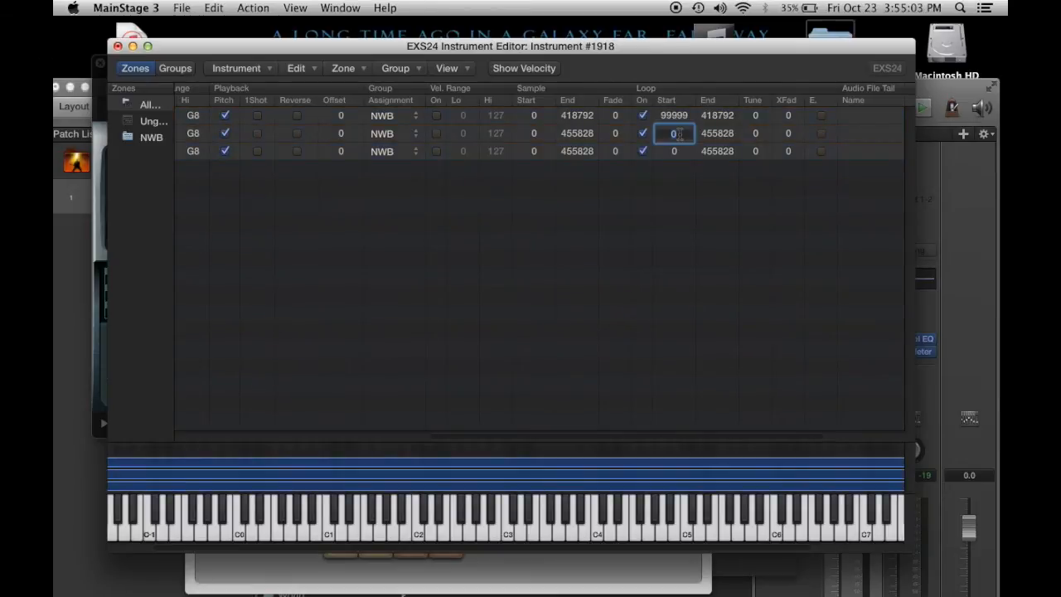
{"action": "type", "text": "99999"}
{"action": "key", "text": "Return"}
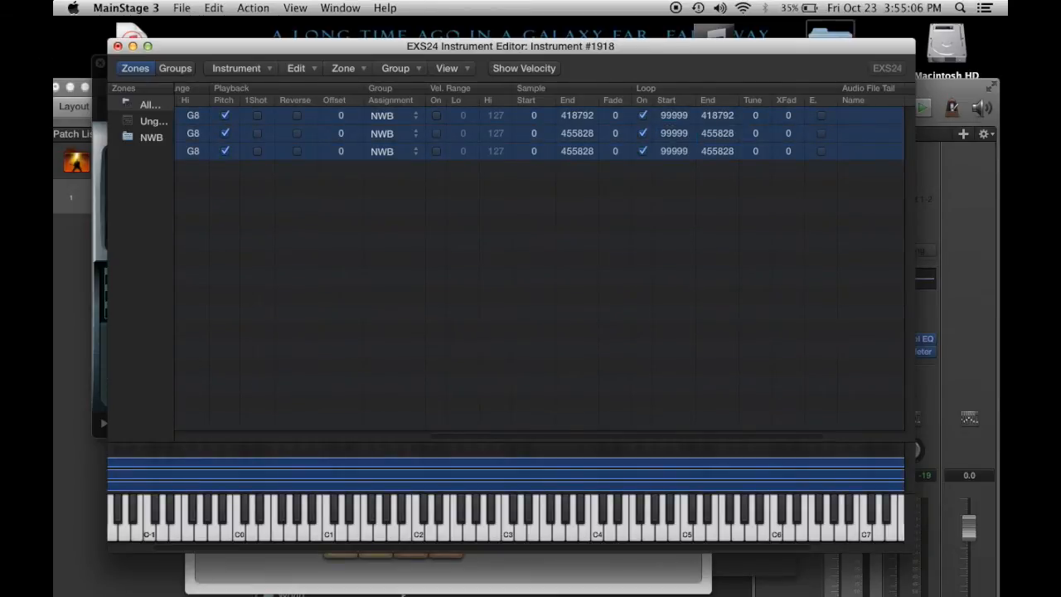
Set the loop end of all three selected zones to 159999
{"action": "double_click", "coordinate": [715, 116]}
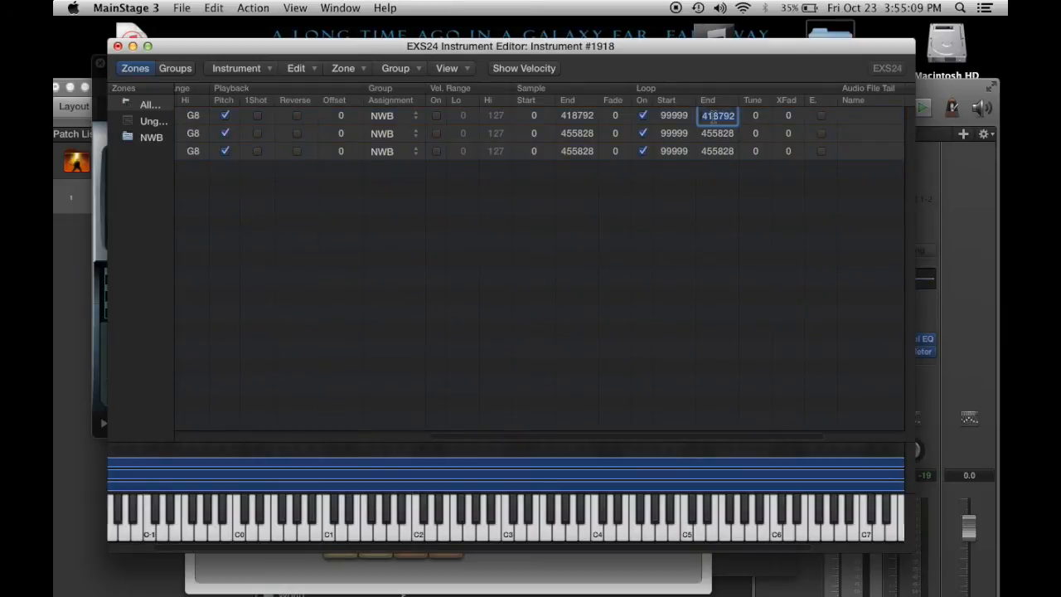
{"action": "type", "text": "159999"}
{"action": "key", "text": "Return"}
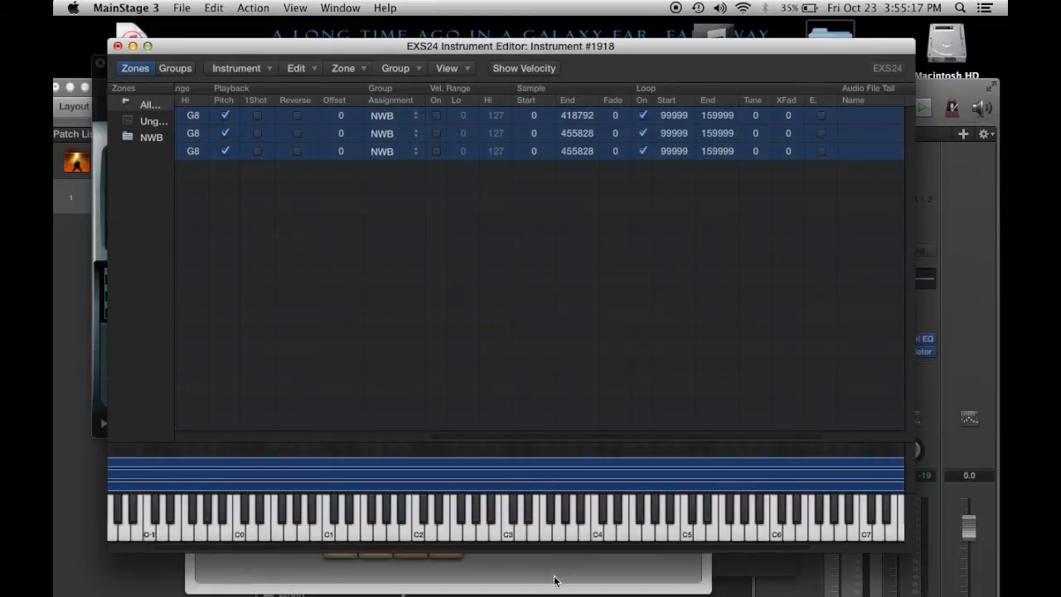
Bring up Musical Typing and move its window below the zone list
{"action": "key", "text": "super+k"}
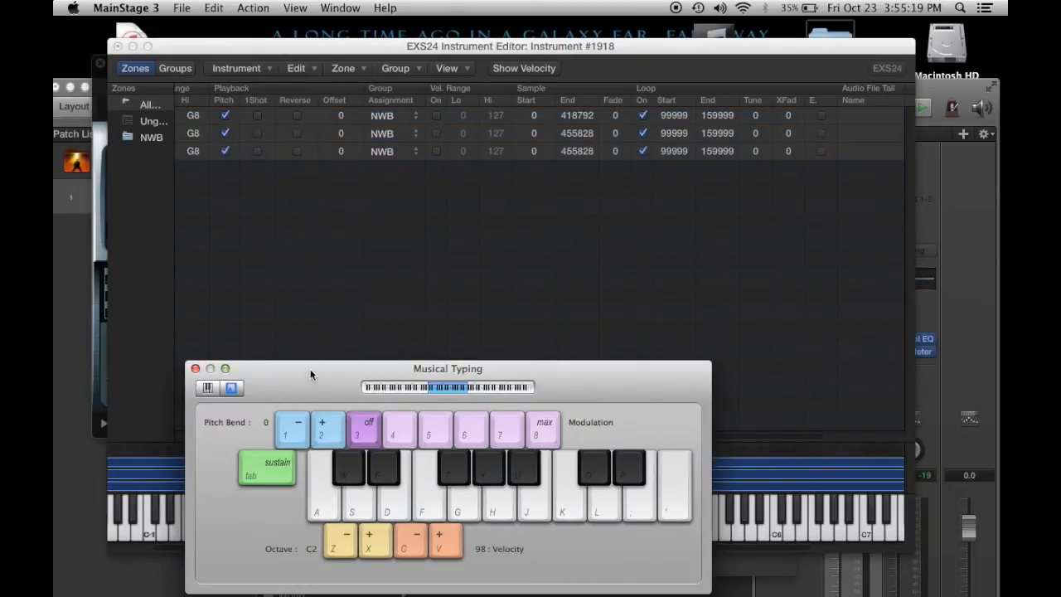
{"action": "left_click_drag", "start_coordinate": [311, 369], "coordinate": [402, 484]}
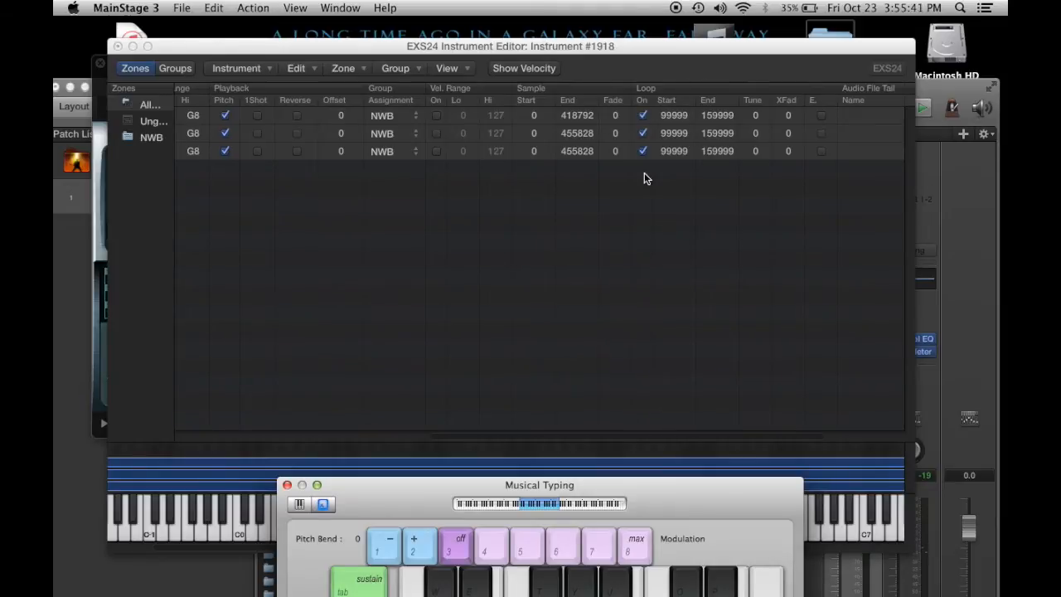
Return to the zone list and set the loop end of all three selected zones to 259999
{"action": "left_click", "coordinate": [794, 120]}
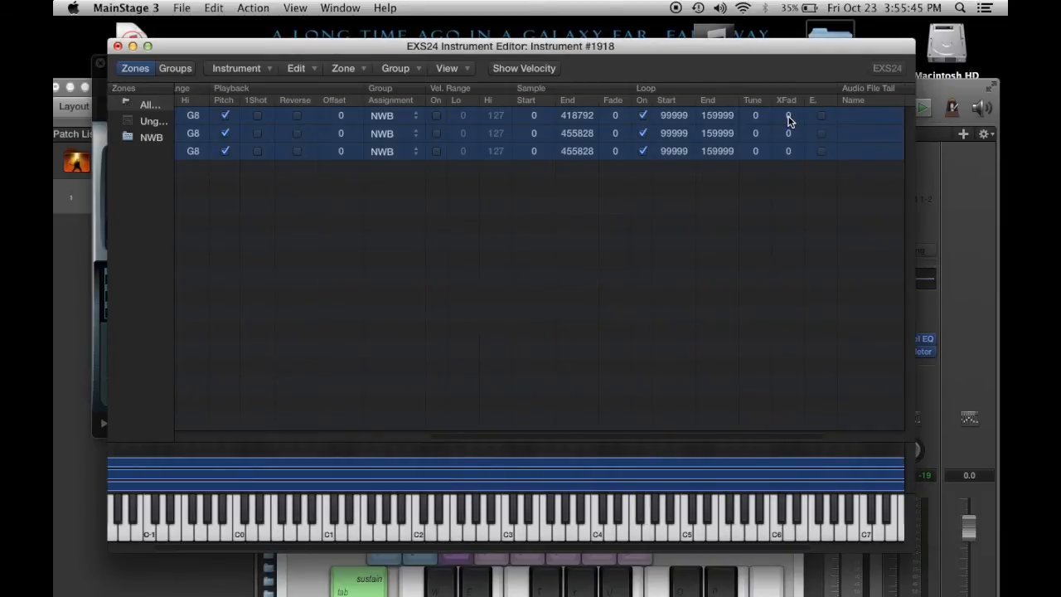
{"action": "double_click", "coordinate": [723, 116]}
{"action": "type", "text": "2"}
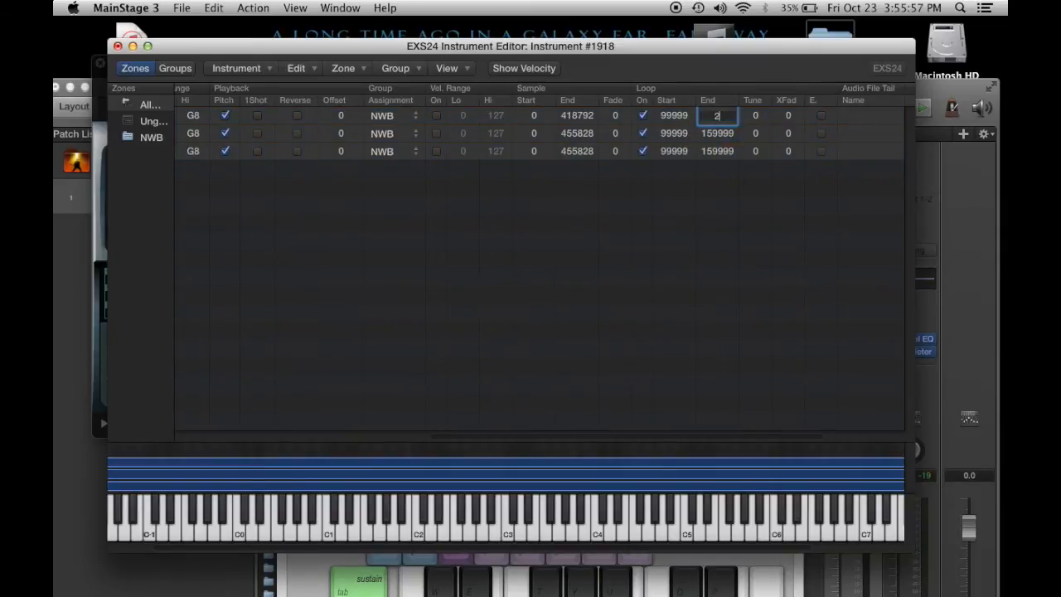
{"action": "type", "text": "59999"}
{"action": "key", "text": "Return"}
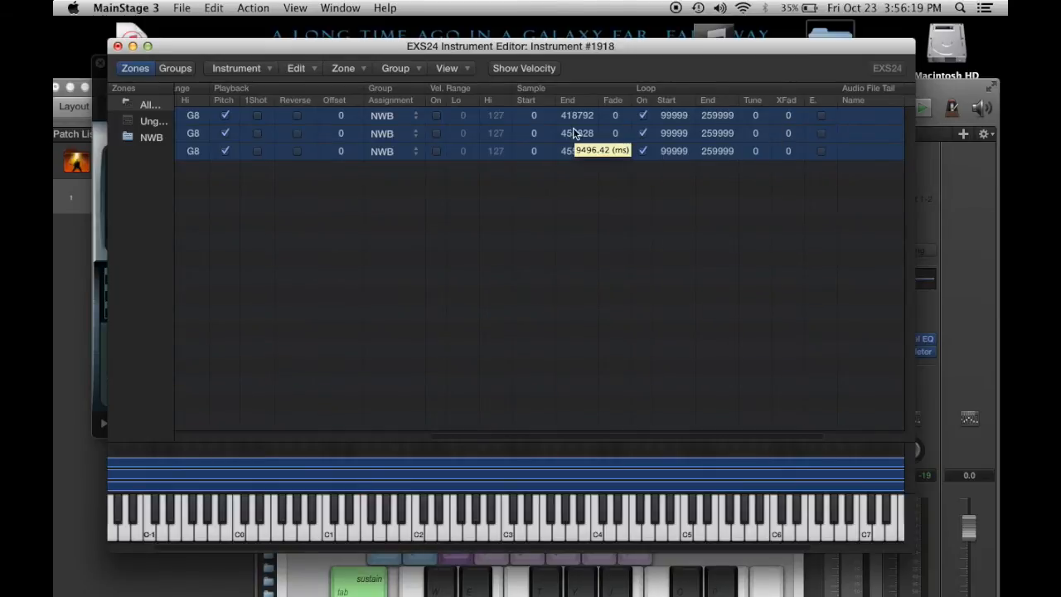
Set the loop crossfade of all three selected zones to 9999
{"action": "left_click", "coordinate": [790, 117]}
{"action": "left_click_drag", "start_coordinate": [790, 115], "coordinate": [793, 88]}
{"action": "double_click", "coordinate": [793, 117]}
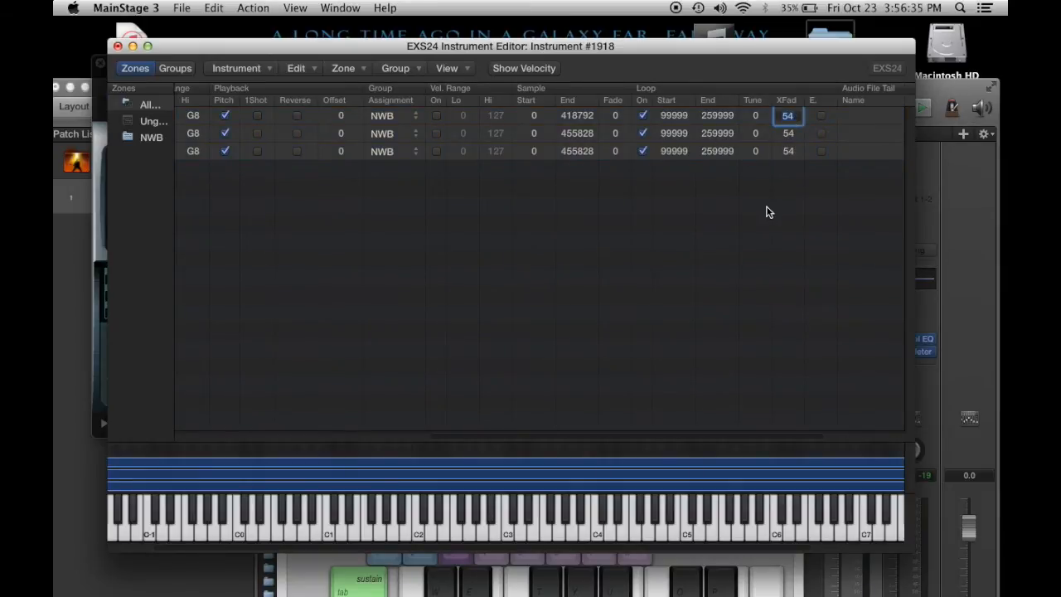
{"action": "type", "text": "9999"}
{"action": "key", "text": "Return"}
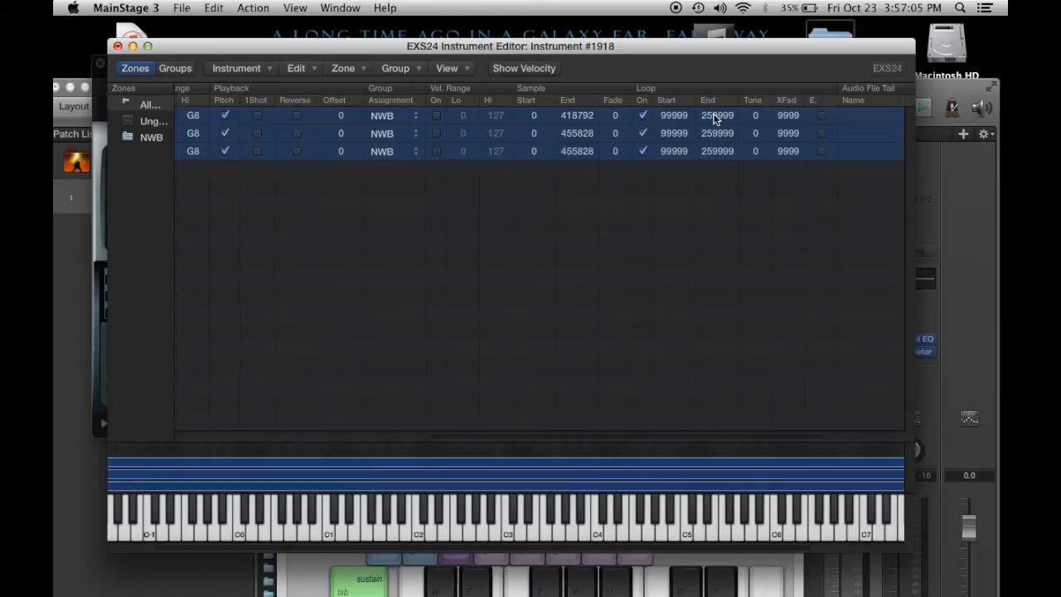
Set the loop end of all three selected zones to 239999
{"action": "mouse_move", "coordinate": [715, 119]}
{"action": "scroll", "coordinate": [457, 239], "scroll_direction": "left", "scroll_amount": 5}
{"action": "scroll", "coordinate": [459, 240], "scroll_direction": "right", "scroll_amount": 10}
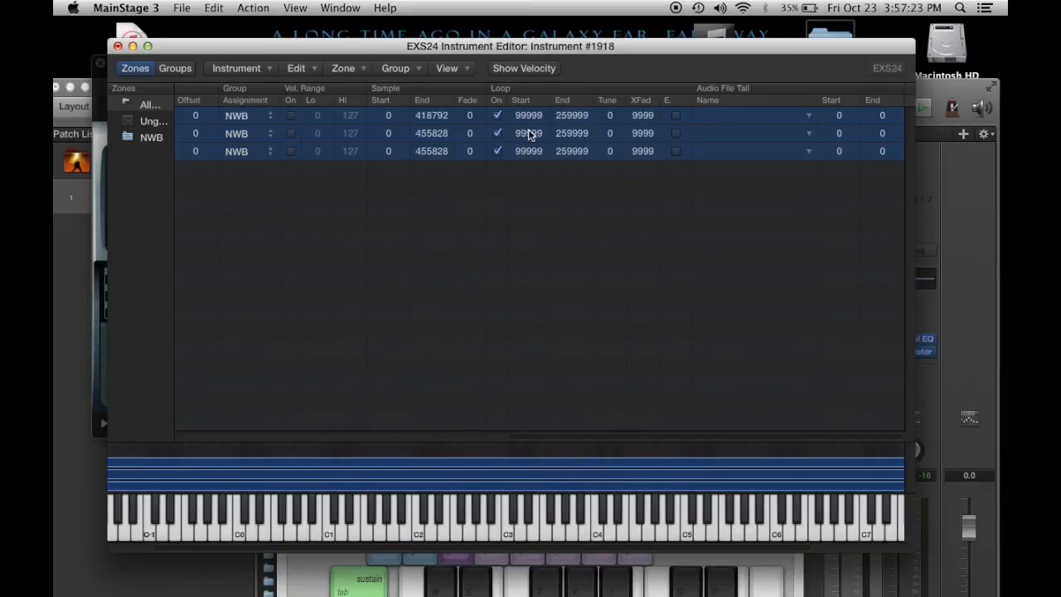
{"action": "scroll", "coordinate": [528, 132], "scroll_direction": "left", "scroll_amount": 2}
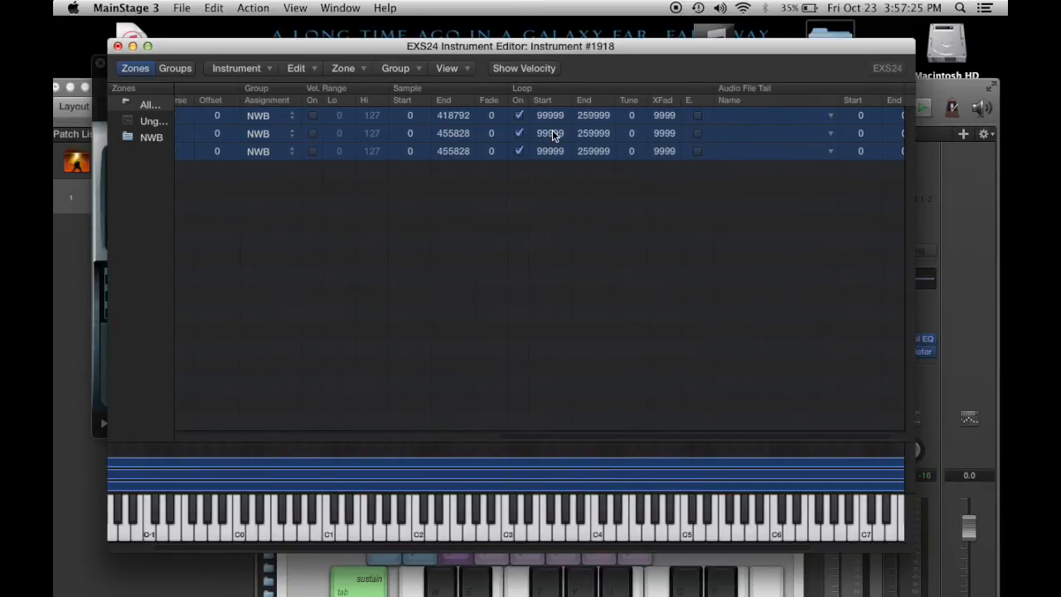
{"action": "scroll", "coordinate": [518, 176], "scroll_direction": "left", "scroll_amount": 5}
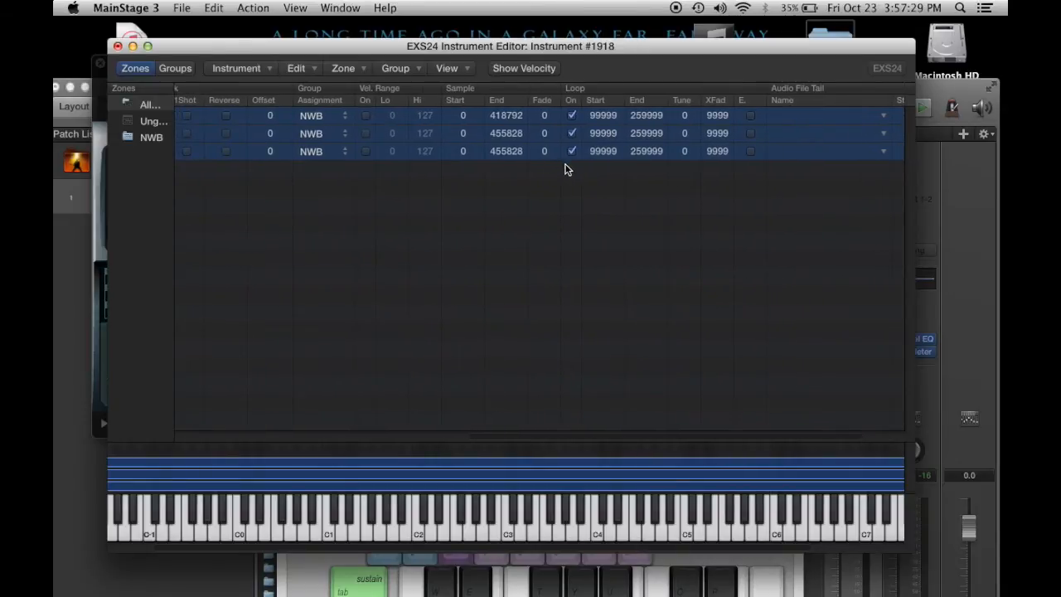
{"action": "double_click", "coordinate": [645, 133]}
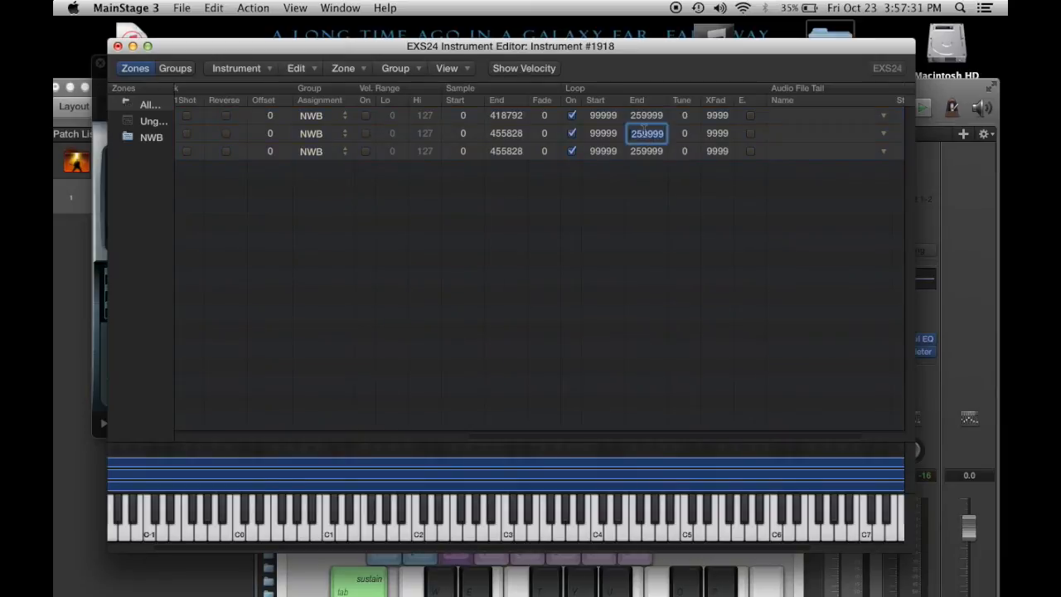
{"action": "type", "text": "239999"}
{"action": "key", "text": "Return"}
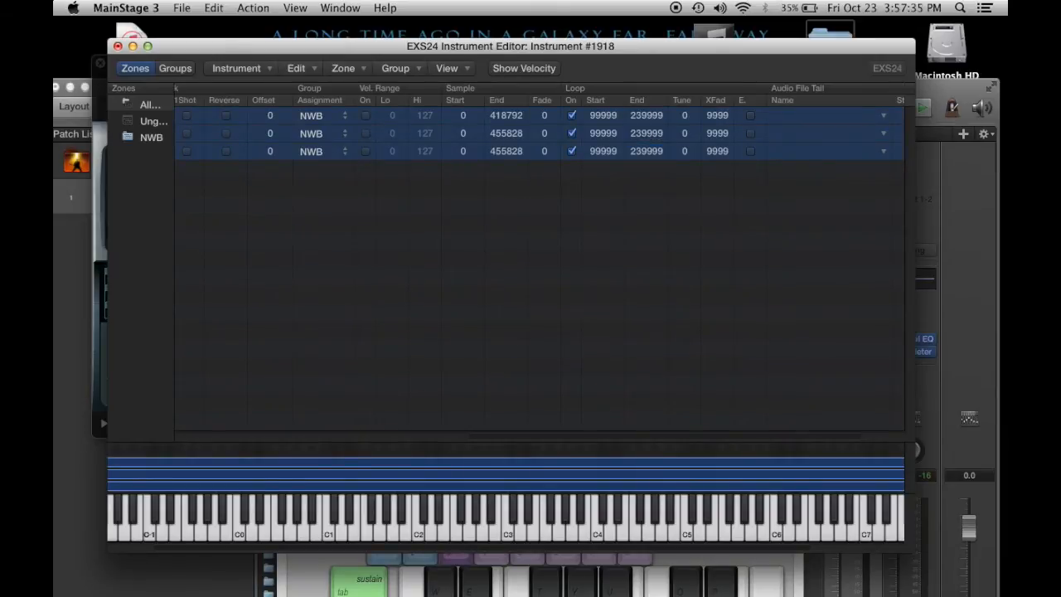
Deselect the zones and turn on the velocity range for each of the three zones
{"action": "scroll", "coordinate": [518, 180], "scroll_direction": "left", "scroll_amount": 10}
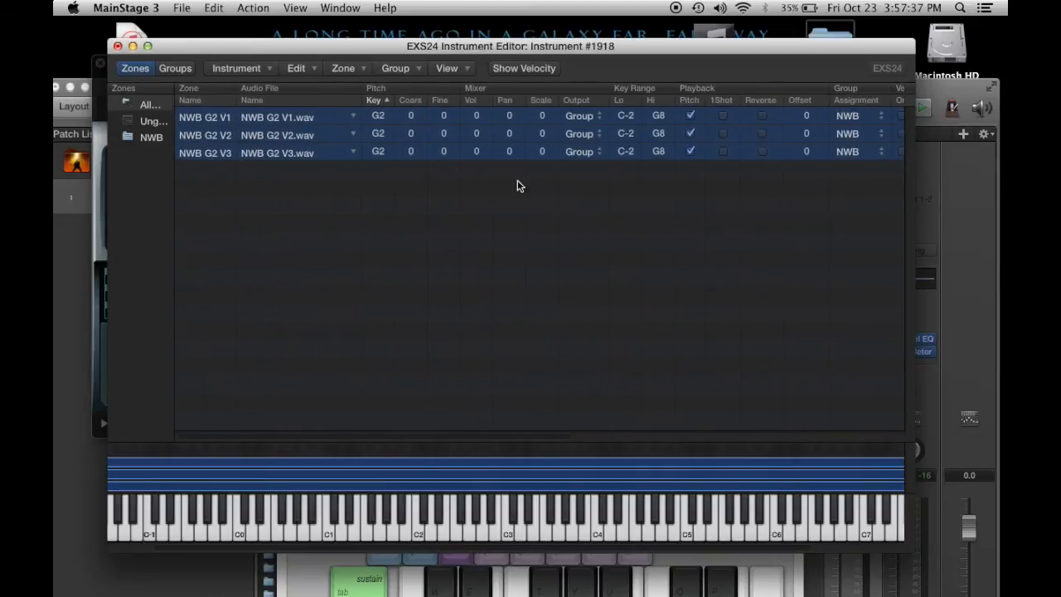
{"action": "scroll", "coordinate": [518, 181], "scroll_direction": "right", "scroll_amount": 10}
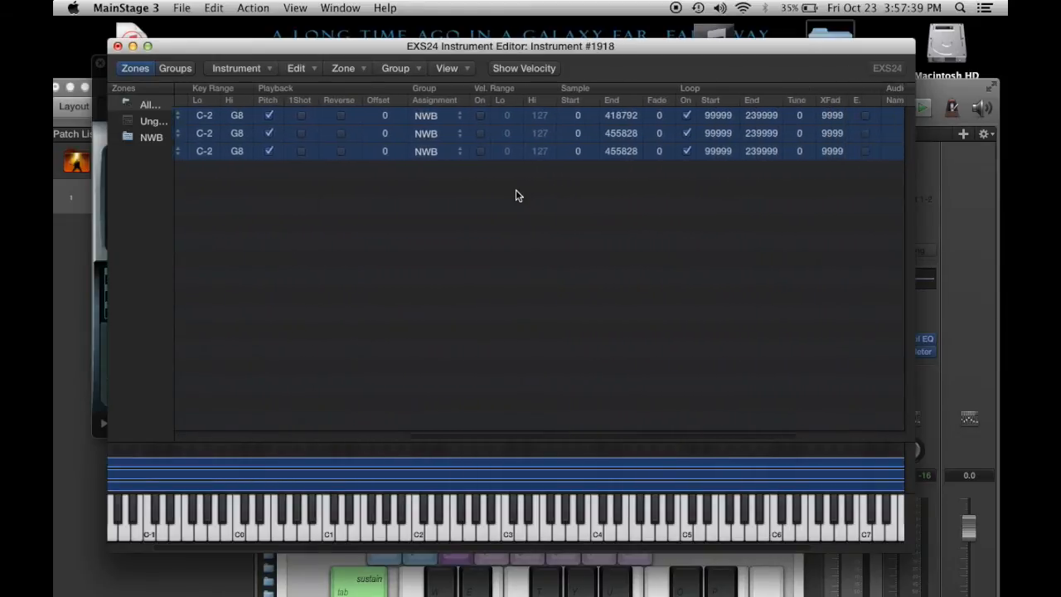
{"action": "scroll", "coordinate": [516, 190], "scroll_direction": "left", "scroll_amount": 10}
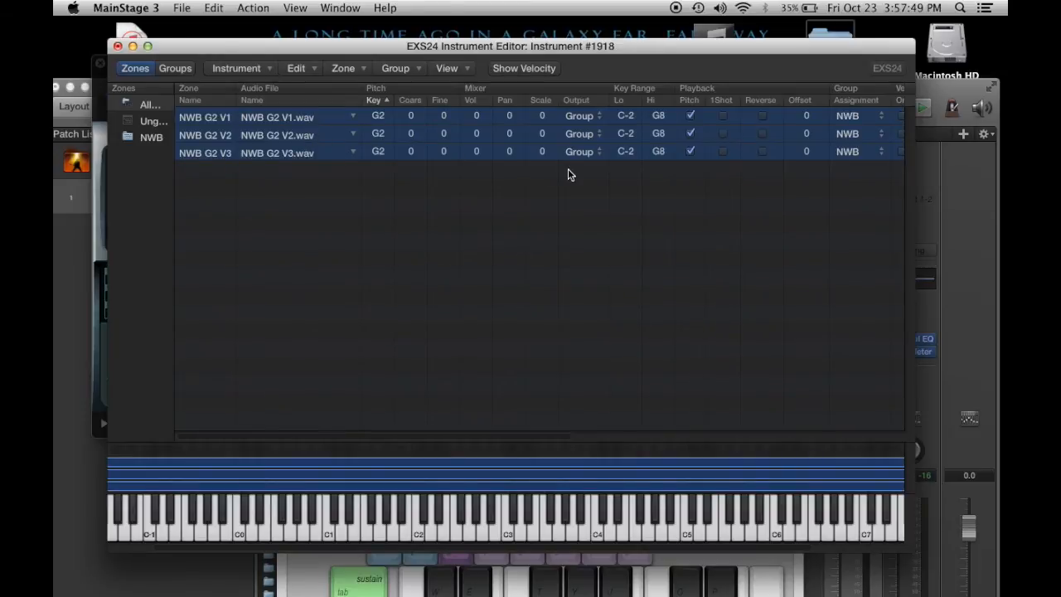
{"action": "scroll", "coordinate": [569, 173], "scroll_direction": "right", "scroll_amount": 5}
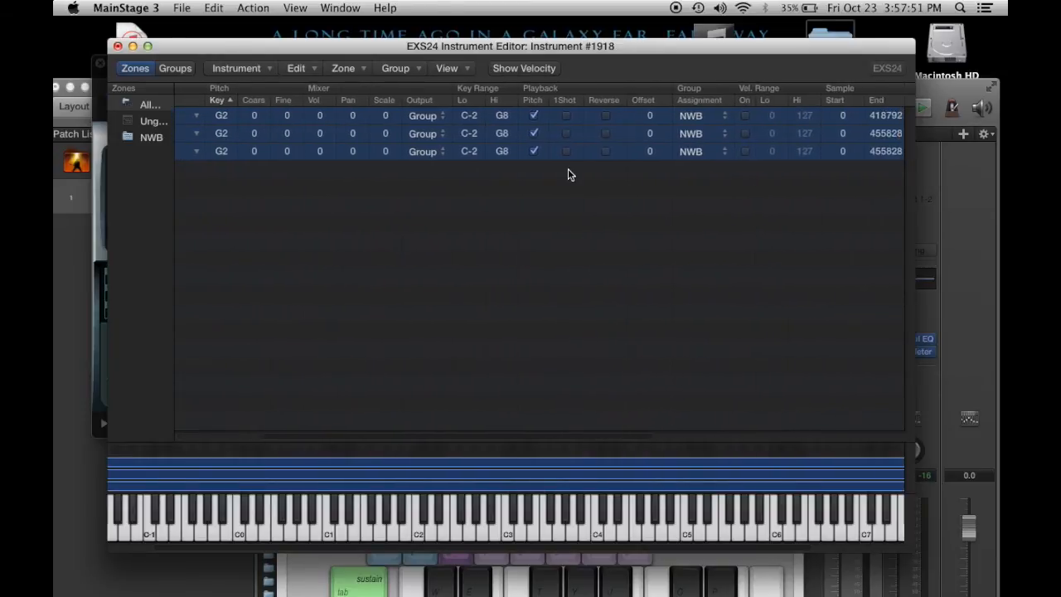
{"action": "scroll", "coordinate": [568, 169], "scroll_direction": "right", "scroll_amount": 3}
{"action": "left_click", "coordinate": [568, 170]}
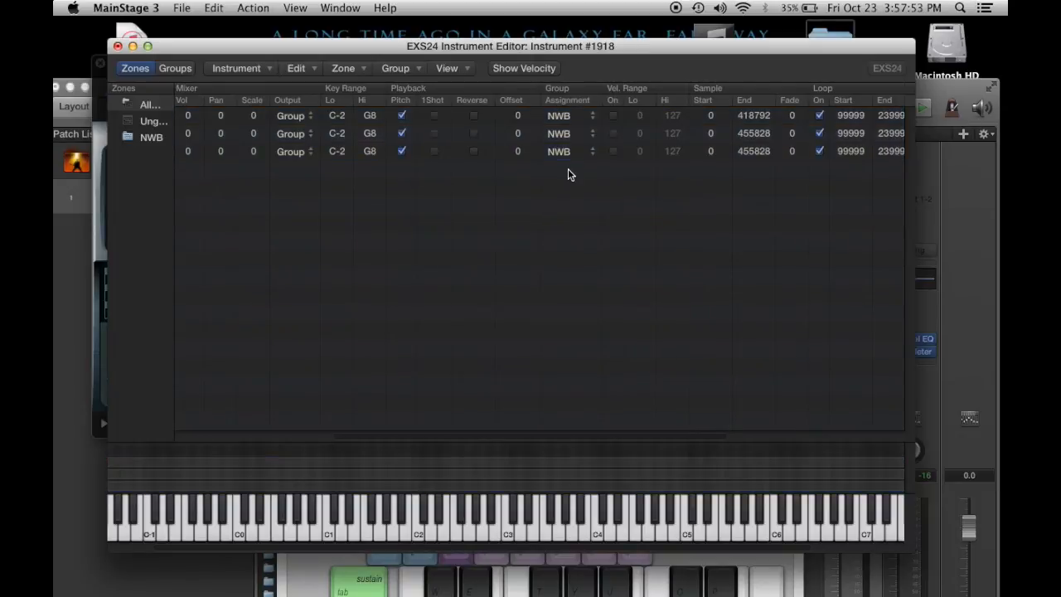
{"action": "left_click", "coordinate": [614, 116]}
{"action": "left_click", "coordinate": [614, 133]}
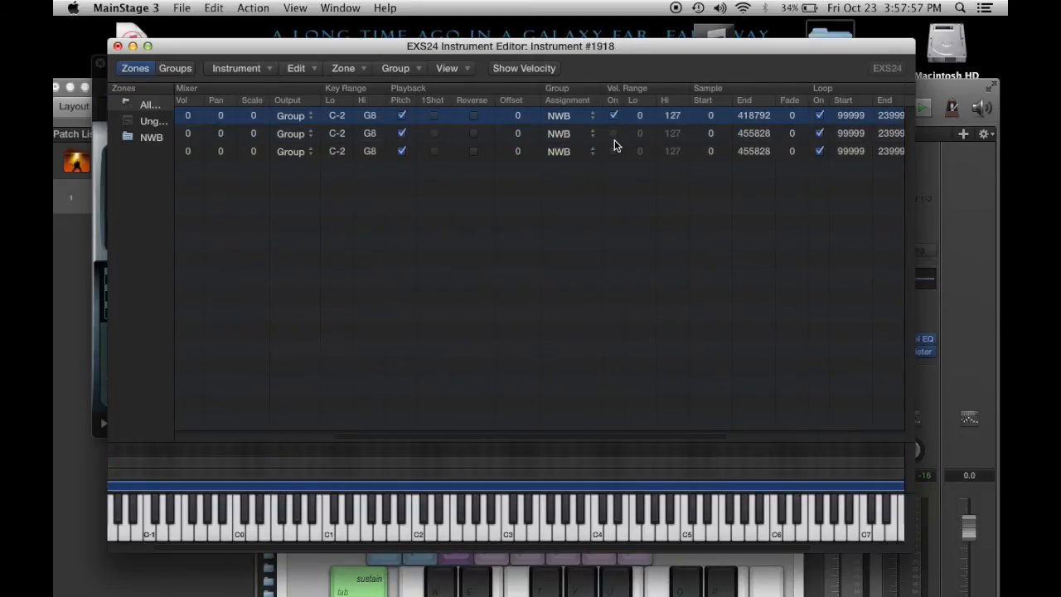
{"action": "left_click", "coordinate": [614, 152]}
Set the upper velocity limit of zone NWB G2 V1 to 45
{"action": "scroll", "coordinate": [644, 116], "scroll_direction": "left", "scroll_amount": 10}
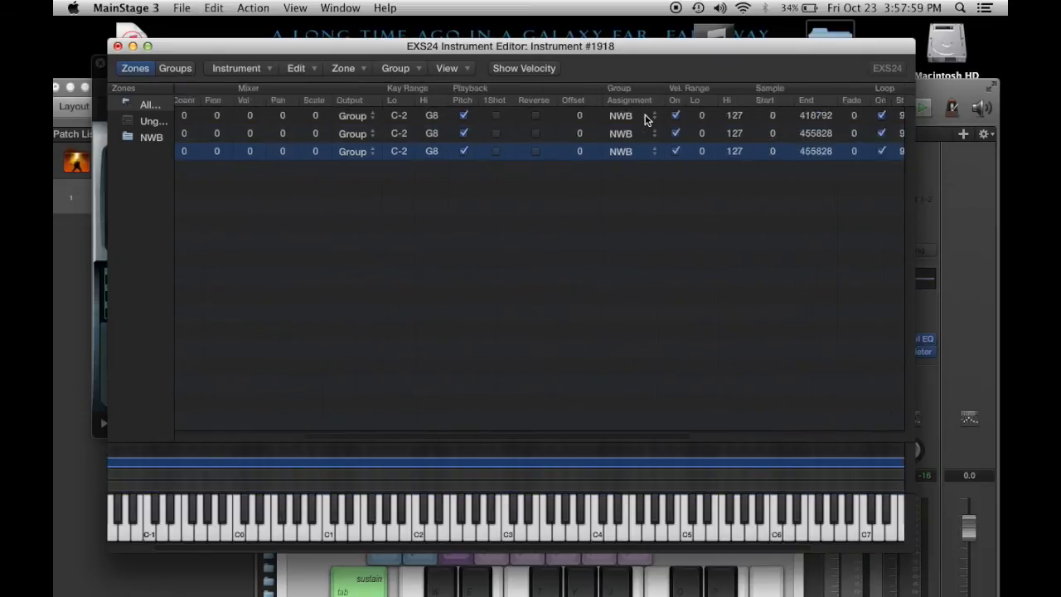
{"action": "left_click", "coordinate": [295, 118]}
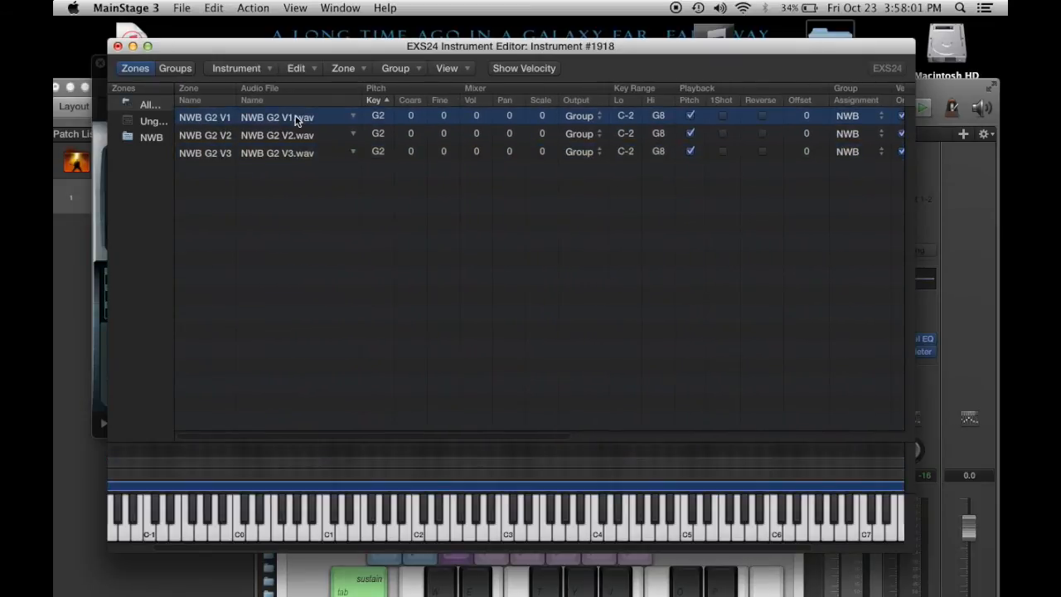
{"action": "scroll", "coordinate": [296, 116], "scroll_direction": "right", "scroll_amount": 10}
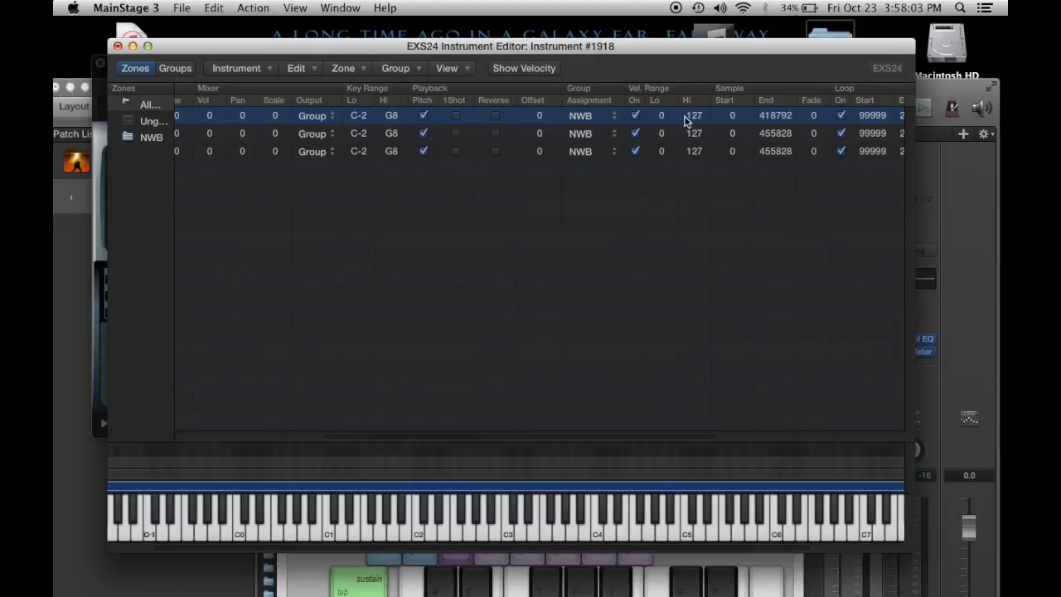
{"action": "left_click_drag", "start_coordinate": [694, 116], "coordinate": [702, 182]}
Set the velocity range of zone NWB G2 V2 to 46–95 and the lower velocity limit of NWB G2 V3 to 96
{"action": "left_click_drag", "start_coordinate": [664, 135], "coordinate": [664, 104]}
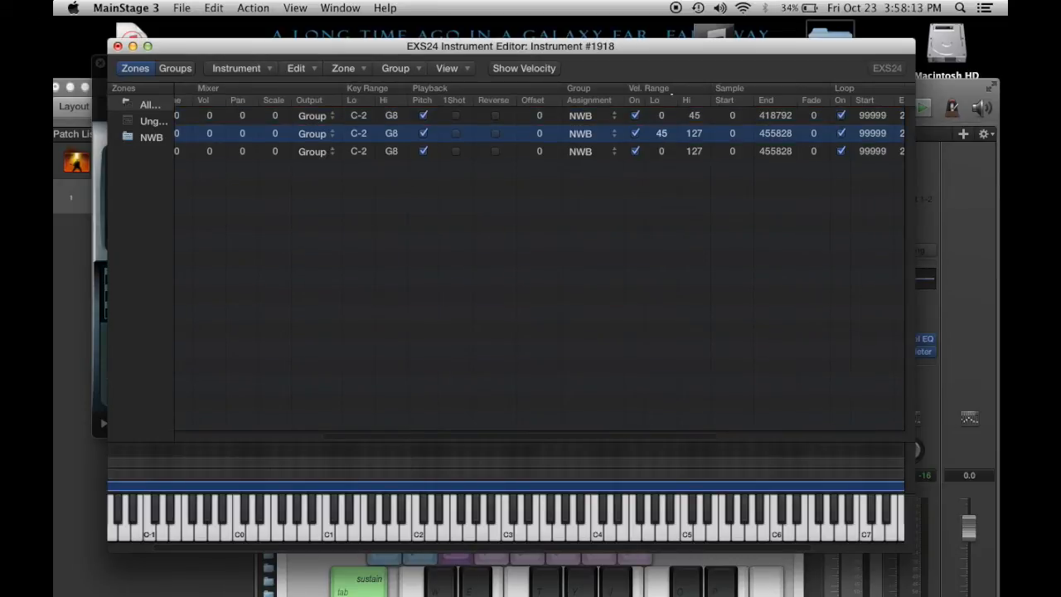
{"action": "left_click_drag", "start_coordinate": [672, 94], "coordinate": [670, 96]}
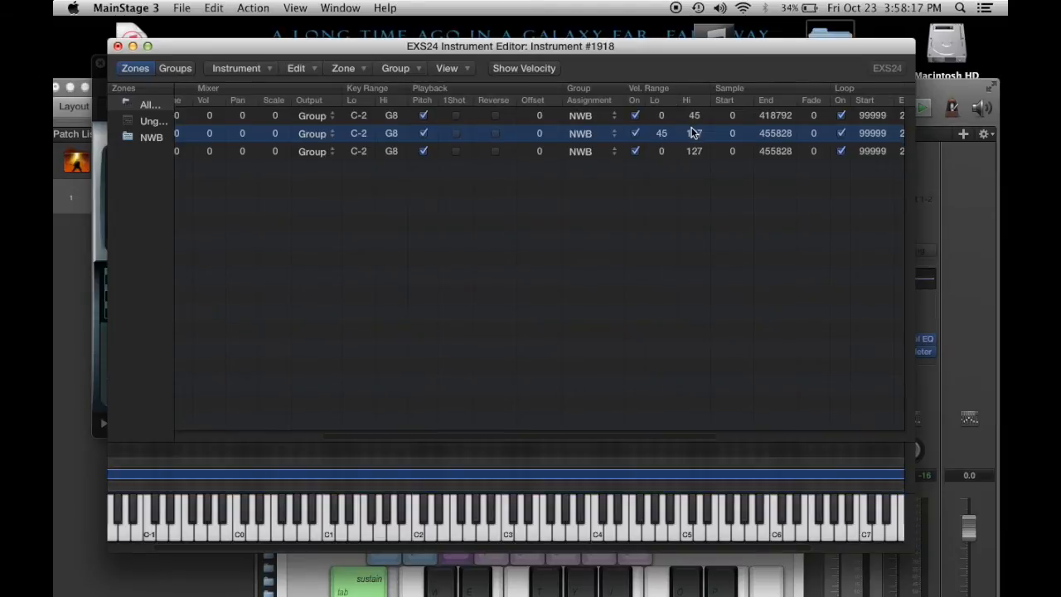
{"action": "mouse_move", "coordinate": [664, 132]}
{"action": "left_mouse_down"}
{"action": "mouse_move", "coordinate": [697, 153]}
{"action": "mouse_move", "coordinate": [703, 189]}
{"action": "mouse_move", "coordinate": [702, 163]}
{"action": "mouse_move", "coordinate": [661, 149]}
{"action": "mouse_move", "coordinate": [661, 131]}
{"action": "left_mouse_up"}
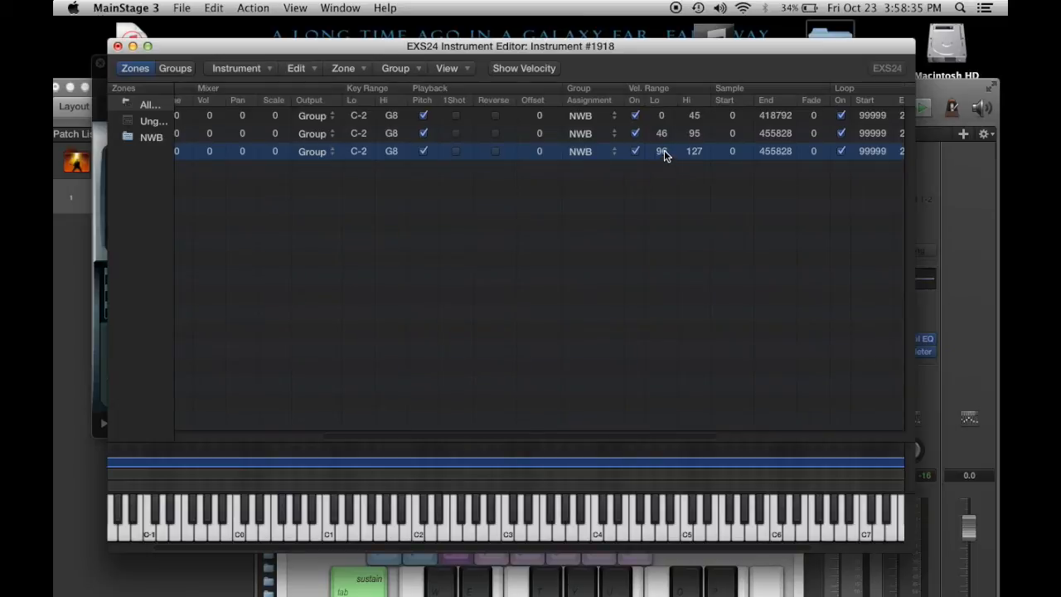
{"action": "double_click", "coordinate": [664, 150]}
{"action": "left_click", "coordinate": [660, 173]}
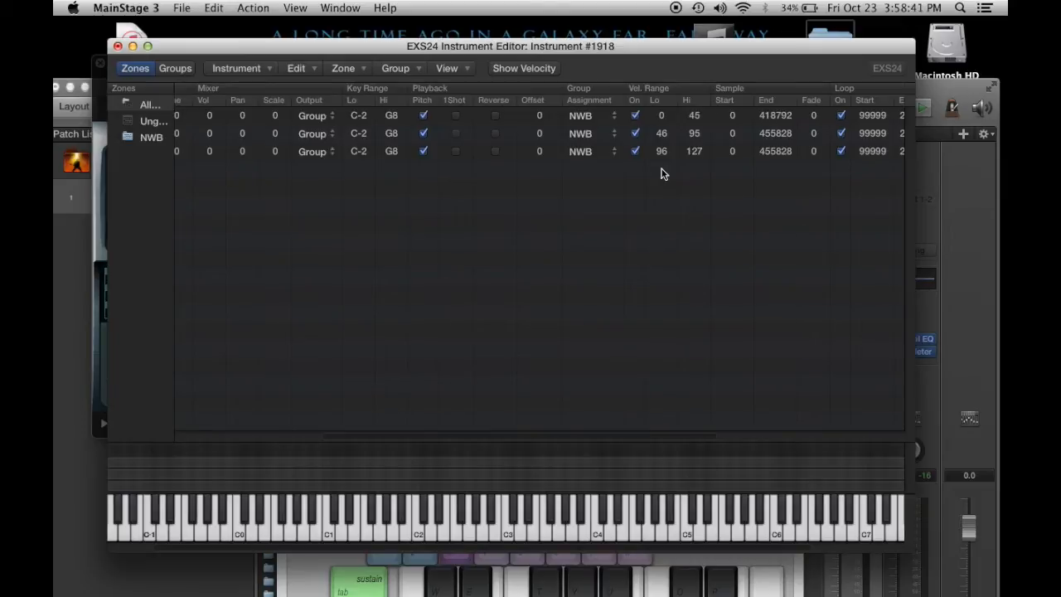
Review the key range, velocity range, loop and crossfade settings of all three zones
{"action": "scroll", "coordinate": [661, 173], "scroll_direction": "left", "scroll_amount": 5}
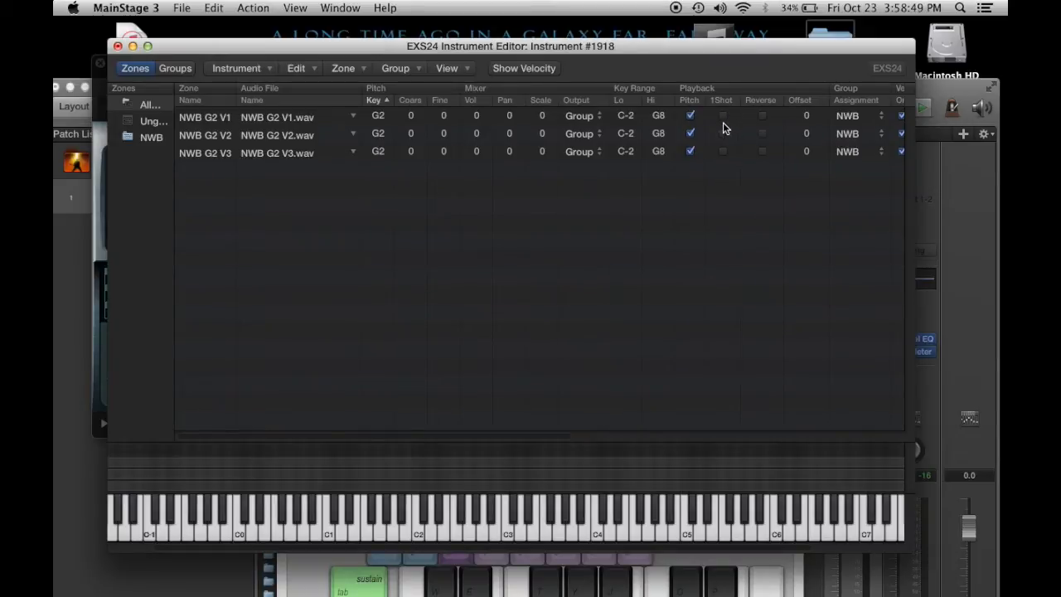
{"action": "scroll", "coordinate": [724, 186], "scroll_direction": "right", "scroll_amount": 10}
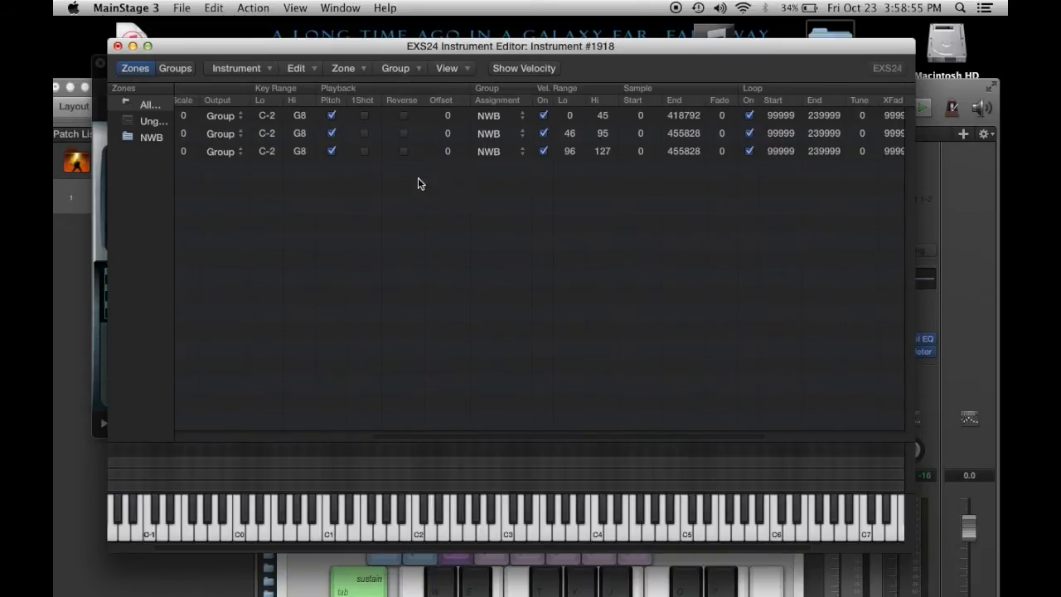
{"action": "scroll", "coordinate": [407, 207], "scroll_direction": "left", "scroll_amount": 10}
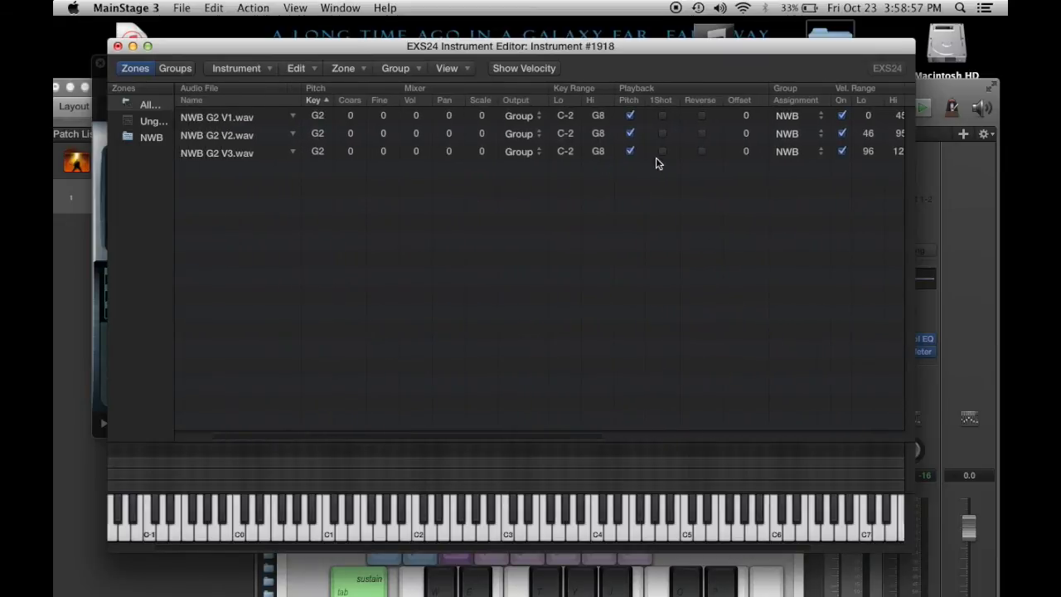
{"action": "scroll", "coordinate": [656, 161], "scroll_direction": "right", "scroll_amount": 10}
{"action": "scroll", "coordinate": [656, 162], "scroll_direction": "right", "scroll_amount": 3}
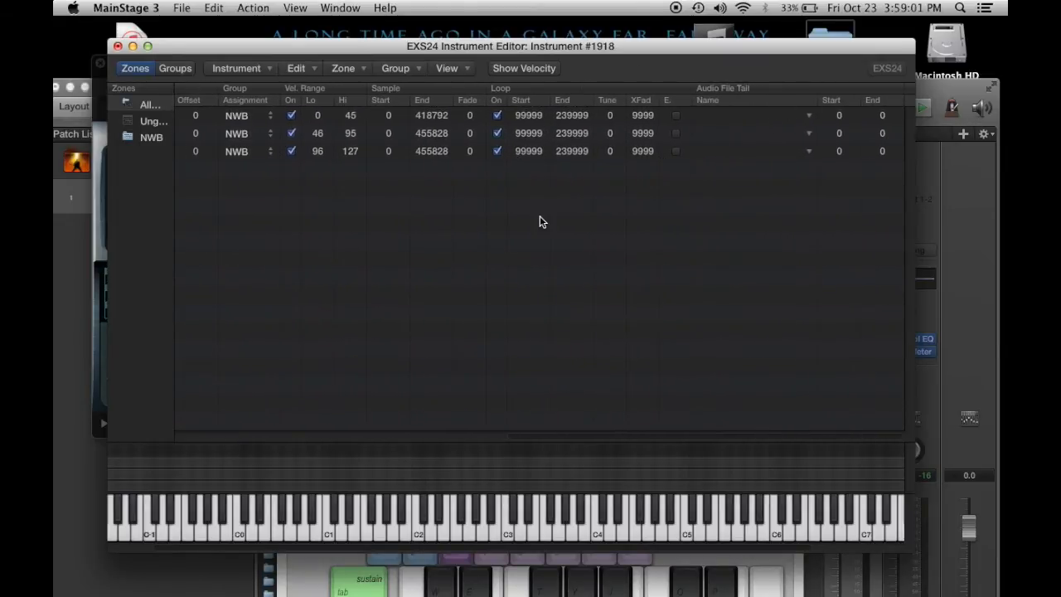
{"action": "scroll", "coordinate": [539, 217], "scroll_direction": "left", "scroll_amount": 10}
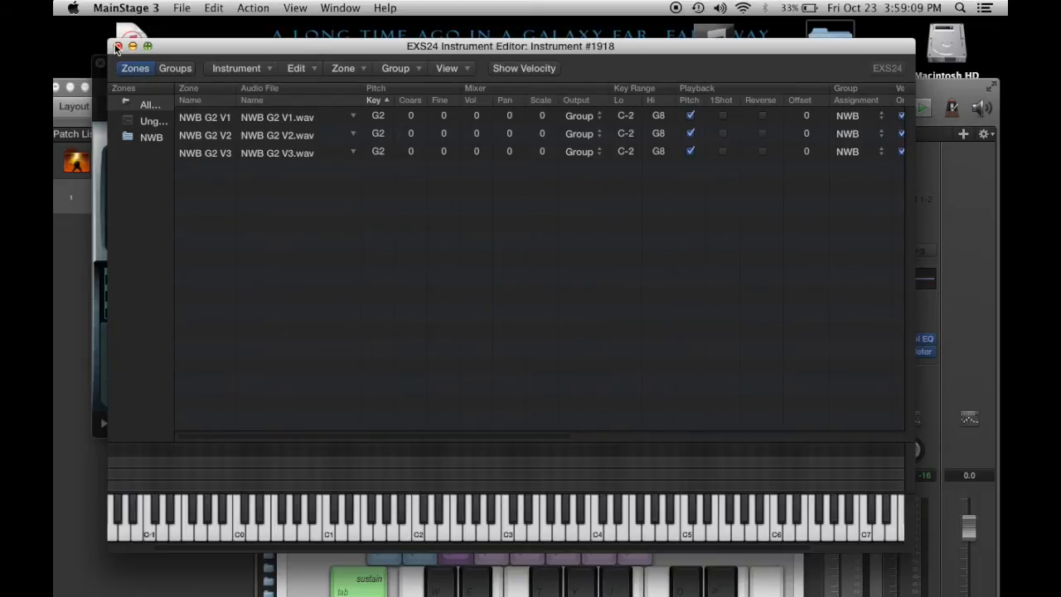
{"action": "left_click", "coordinate": [268, 66]}
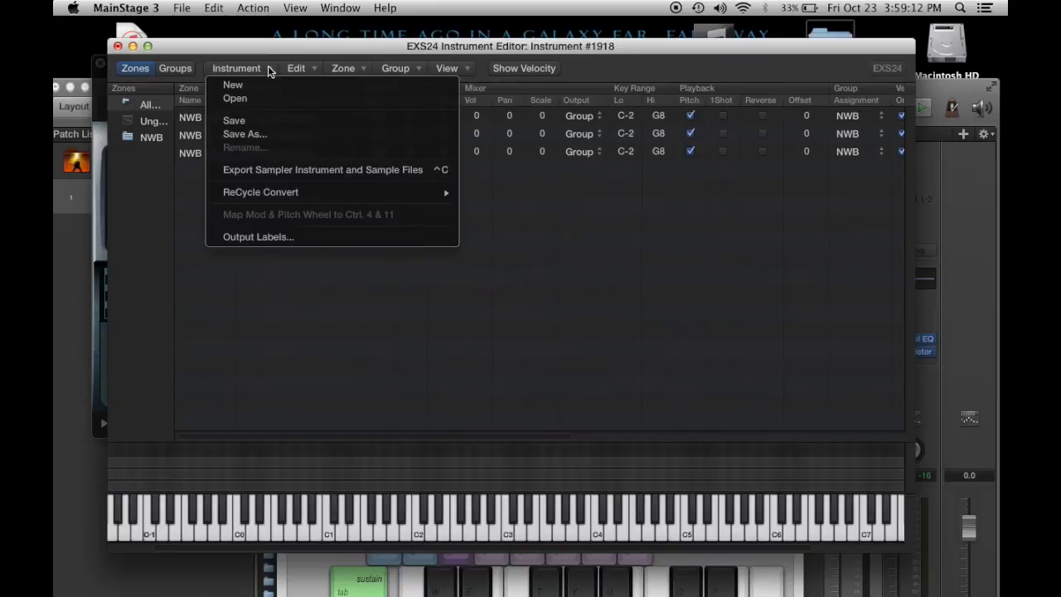
{"action": "left_click", "coordinate": [287, 140]}
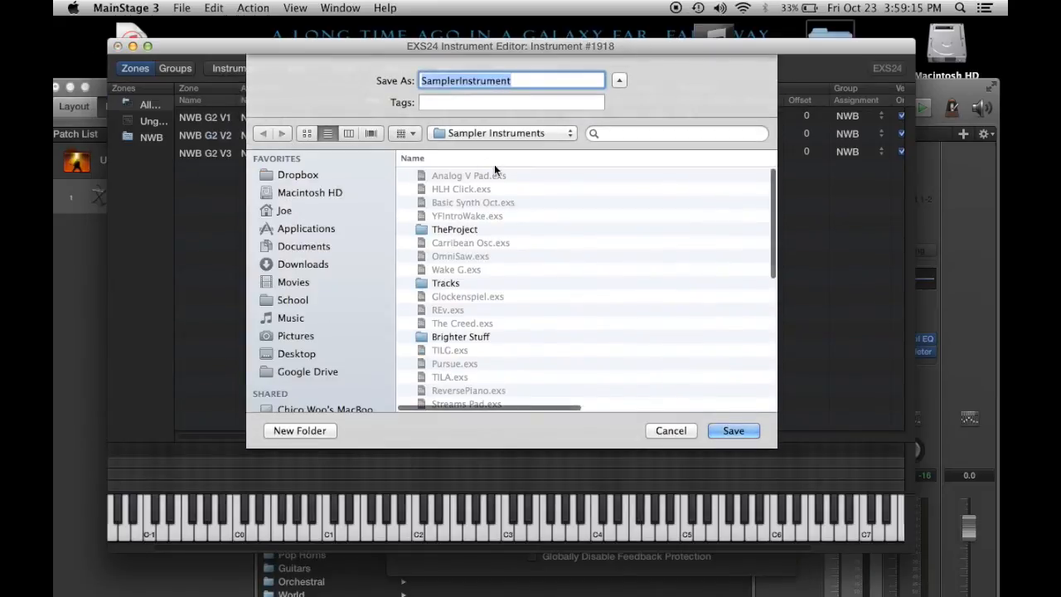
{"action": "left_click", "coordinate": [492, 135]}
{"action": "left_click", "coordinate": [376, 103]}
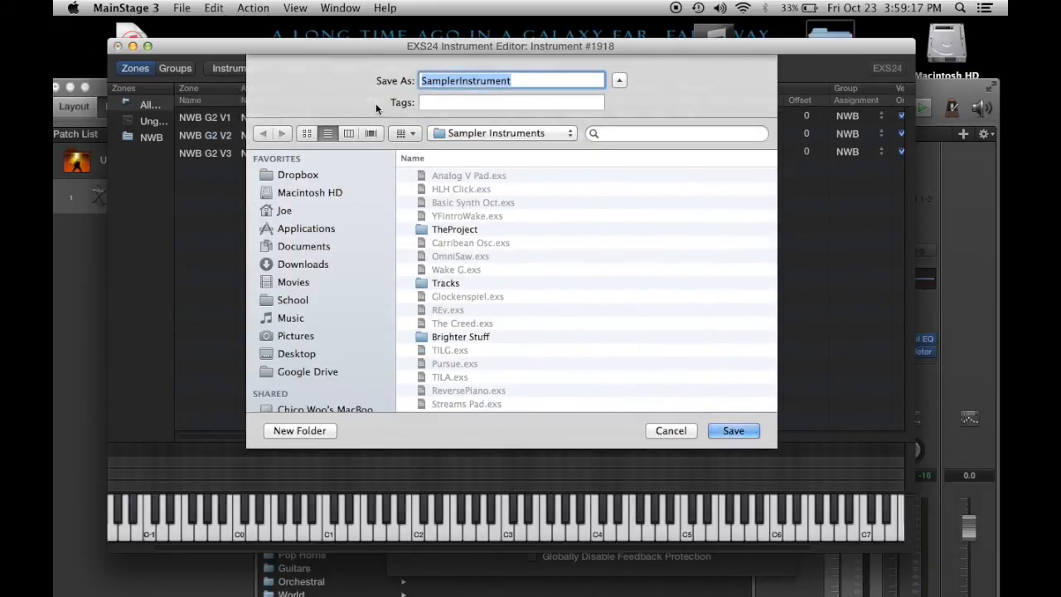
{"action": "left_click", "coordinate": [668, 431]}
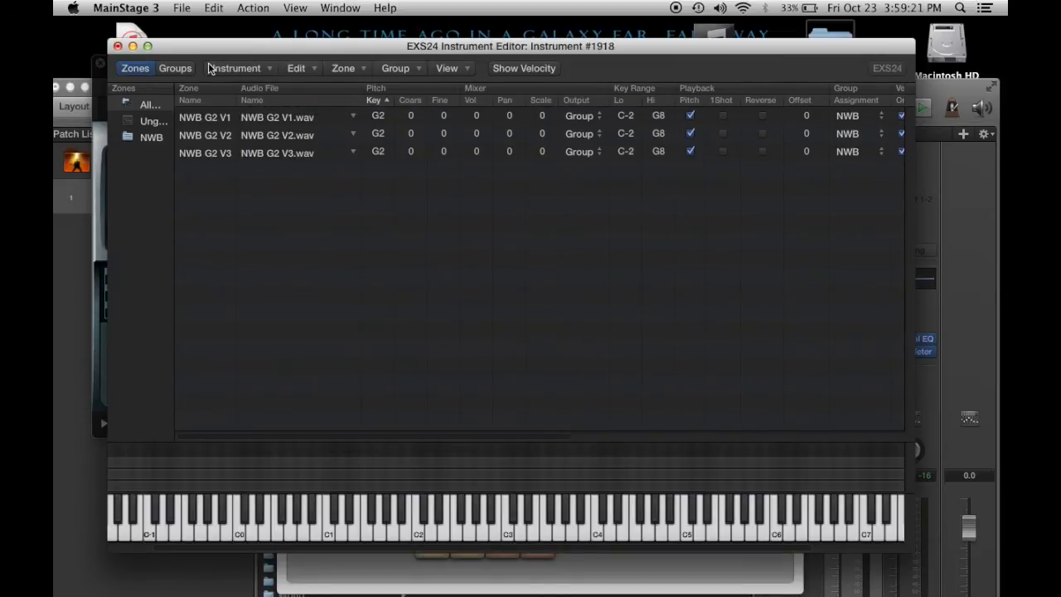
{"action": "left_click", "coordinate": [118, 48]}
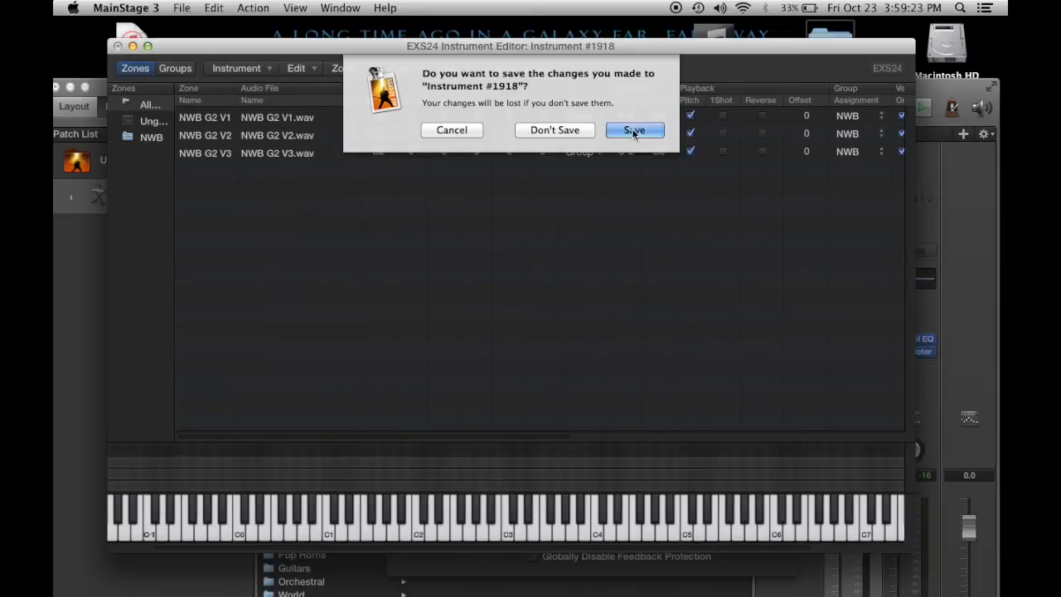
{"action": "left_click", "coordinate": [633, 131]}
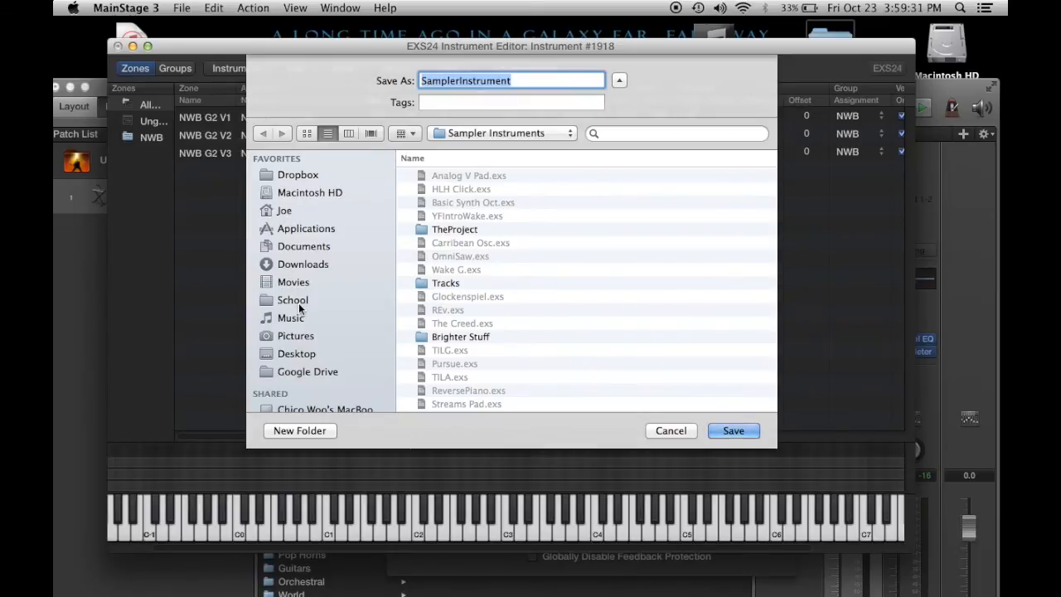
{"action": "mouse_move", "coordinate": [455, 53]}
{"action": "left_mouse_down"}
{"action": "mouse_move", "coordinate": [463, 237]}
{"action": "mouse_move", "coordinate": [466, 47]}
{"action": "left_mouse_up"}
{"action": "left_click", "coordinate": [682, 428]}
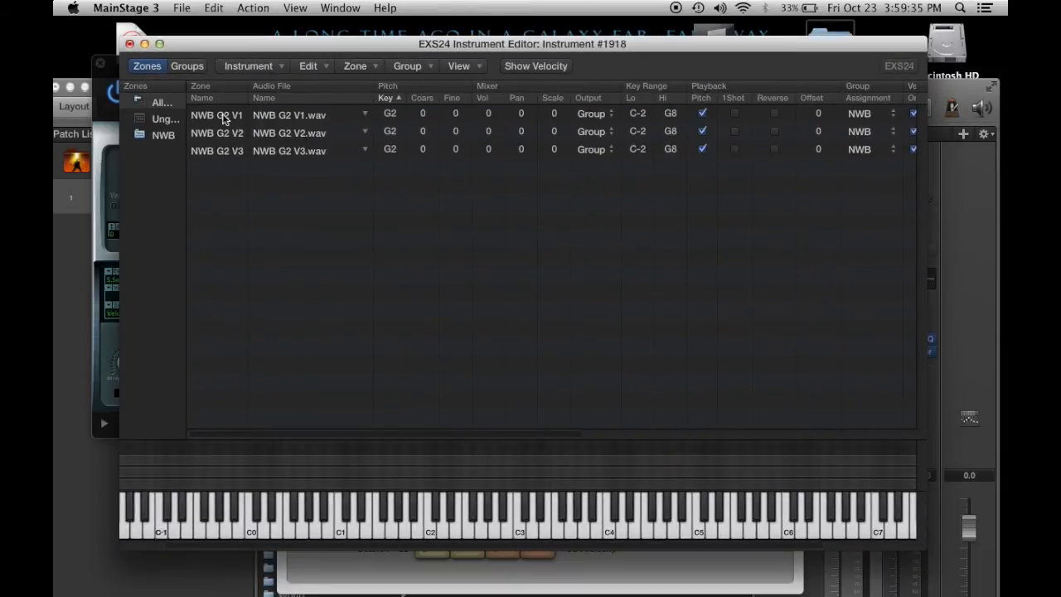
Start saving the concert and name it EXAMPLE, moving the instrument editor off the file name field
{"action": "left_click", "coordinate": [71, 251]}
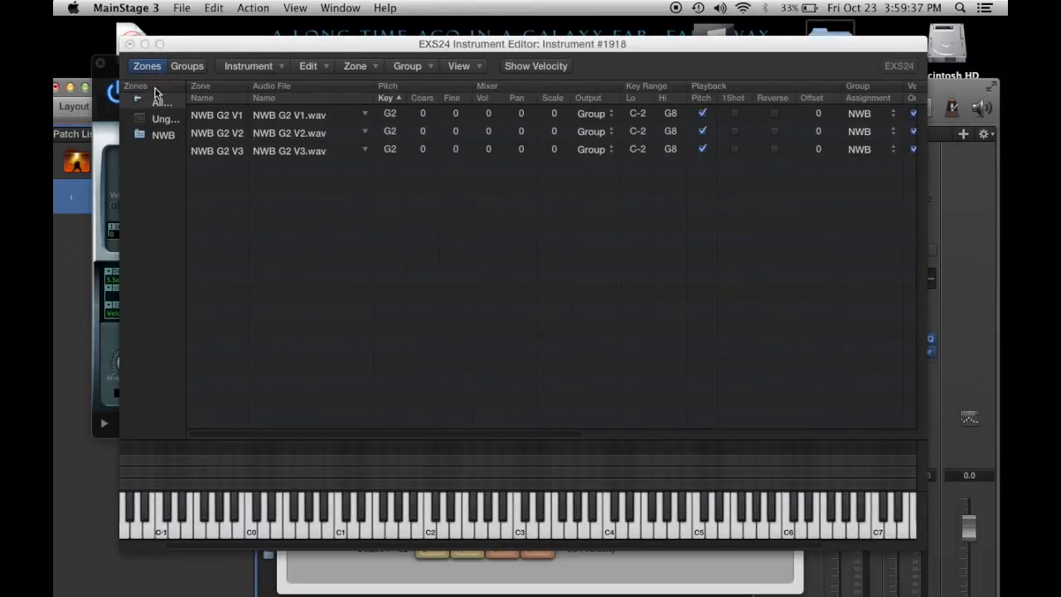
{"action": "left_click", "coordinate": [181, 8]}
{"action": "left_click", "coordinate": [193, 91]}
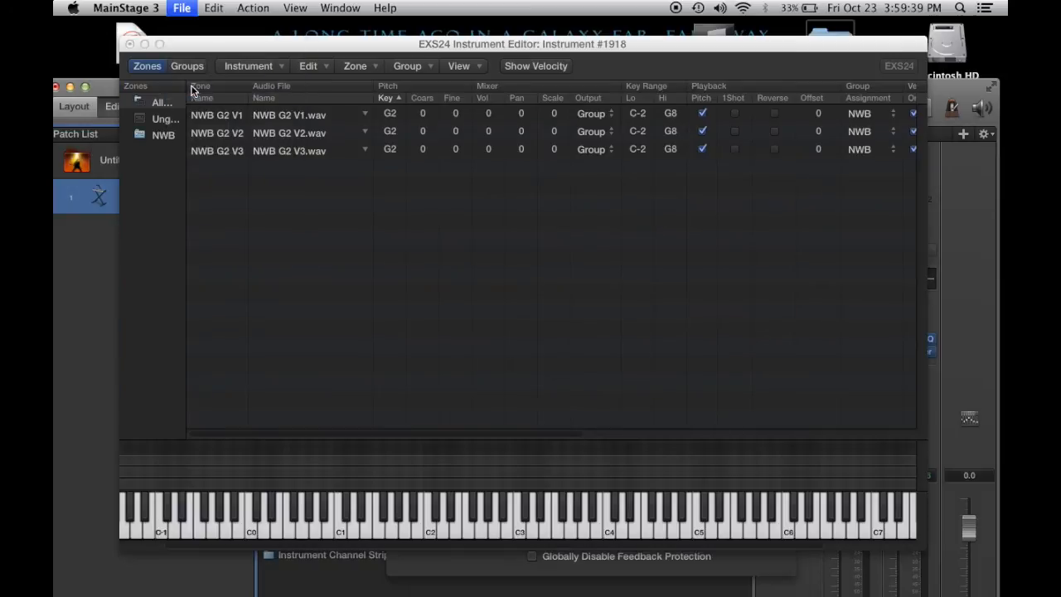
{"action": "left_click_drag", "start_coordinate": [393, 50], "coordinate": [395, 281]}
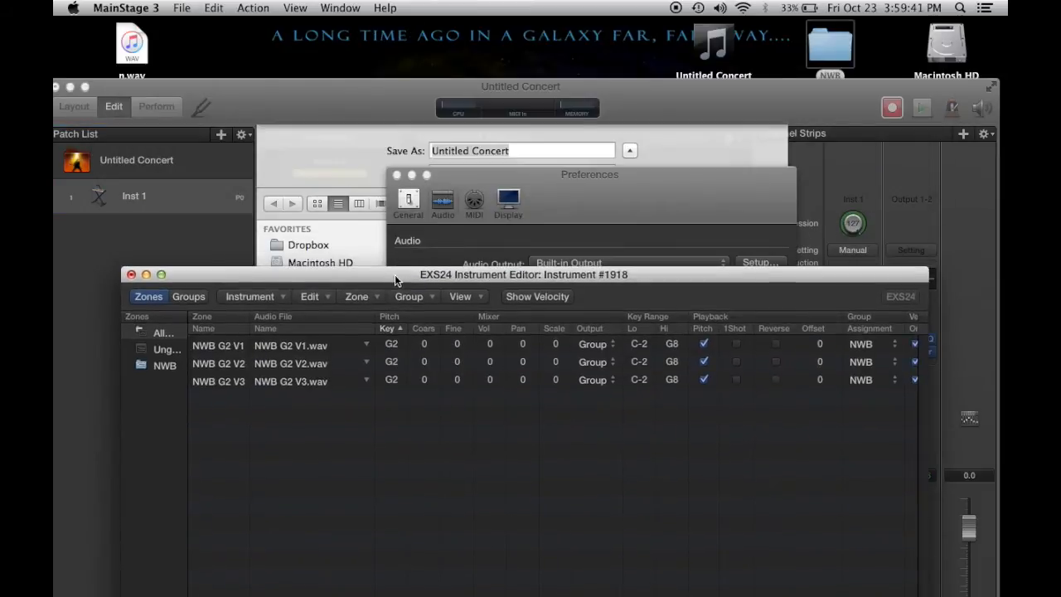
{"action": "left_click", "coordinate": [390, 151]}
{"action": "type", "text": "EXAMPLE"}
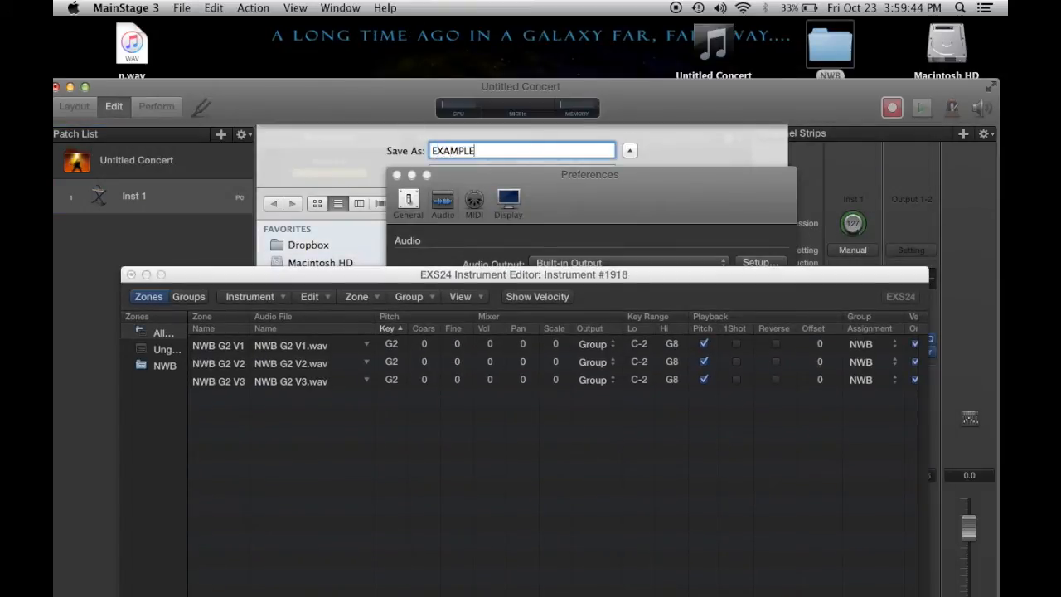
Close the Preferences window and move the instrument editor clear of the concert's save options
{"action": "left_click_drag", "start_coordinate": [637, 207], "coordinate": [637, 309]}
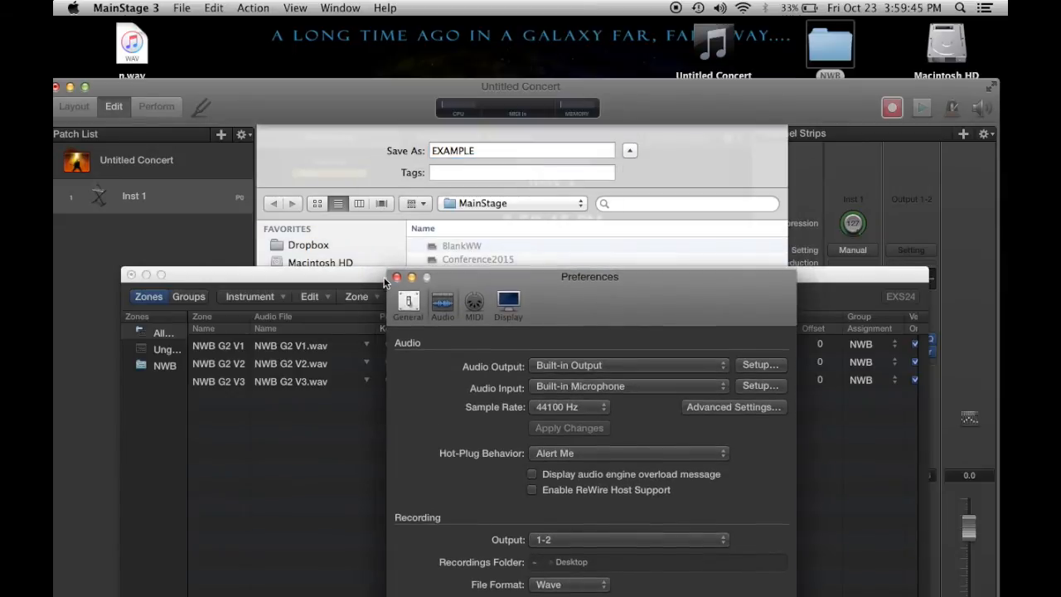
{"action": "left_click", "coordinate": [397, 277]}
{"action": "left_click_drag", "start_coordinate": [621, 275], "coordinate": [232, 270]}
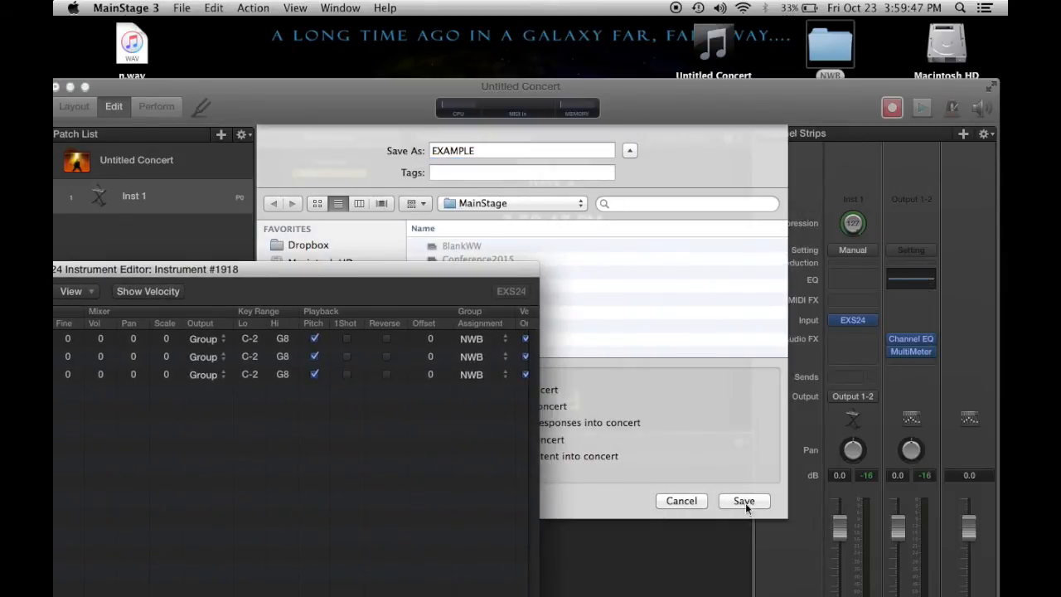
{"action": "left_click_drag", "start_coordinate": [440, 273], "coordinate": [163, 266]}
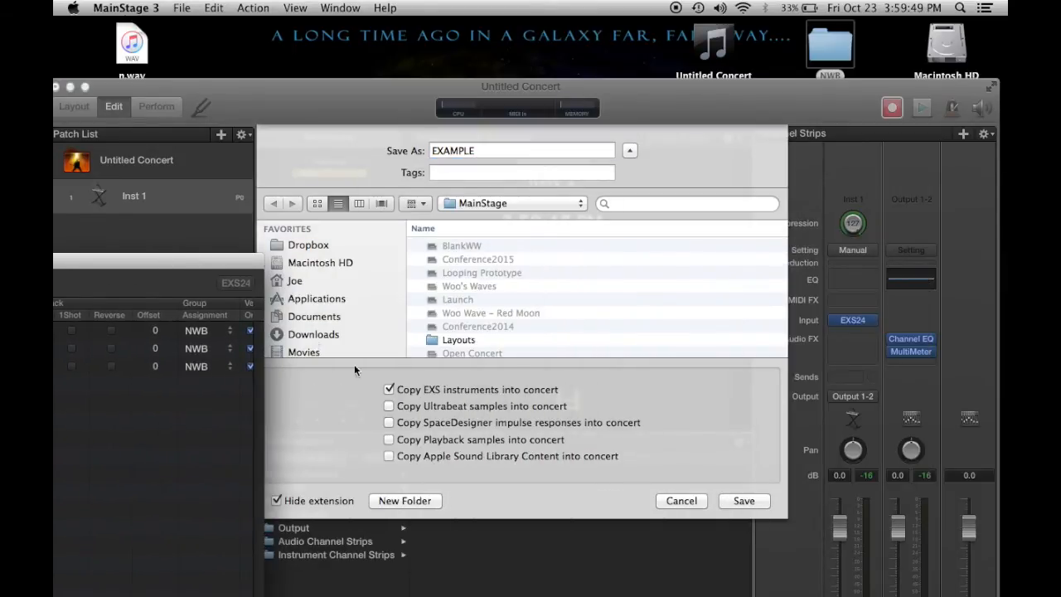
Save the concert in the MainStage folder with only Copy EXS instruments into concert enabled
{"action": "left_click", "coordinate": [401, 393]}
{"action": "left_click", "coordinate": [389, 389]}
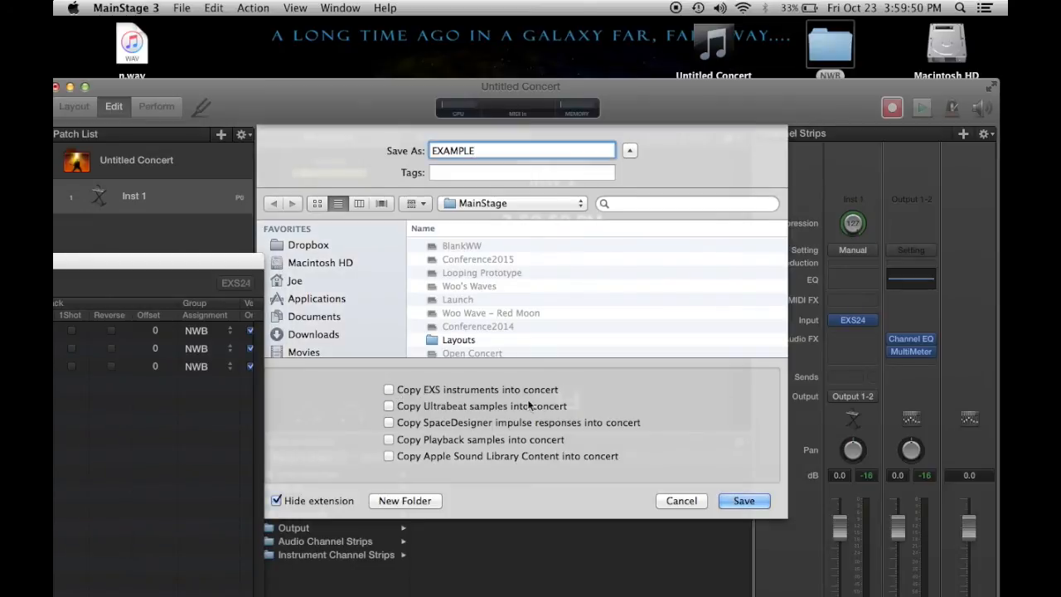
{"action": "left_click", "coordinate": [389, 389]}
{"action": "left_click", "coordinate": [750, 502]}
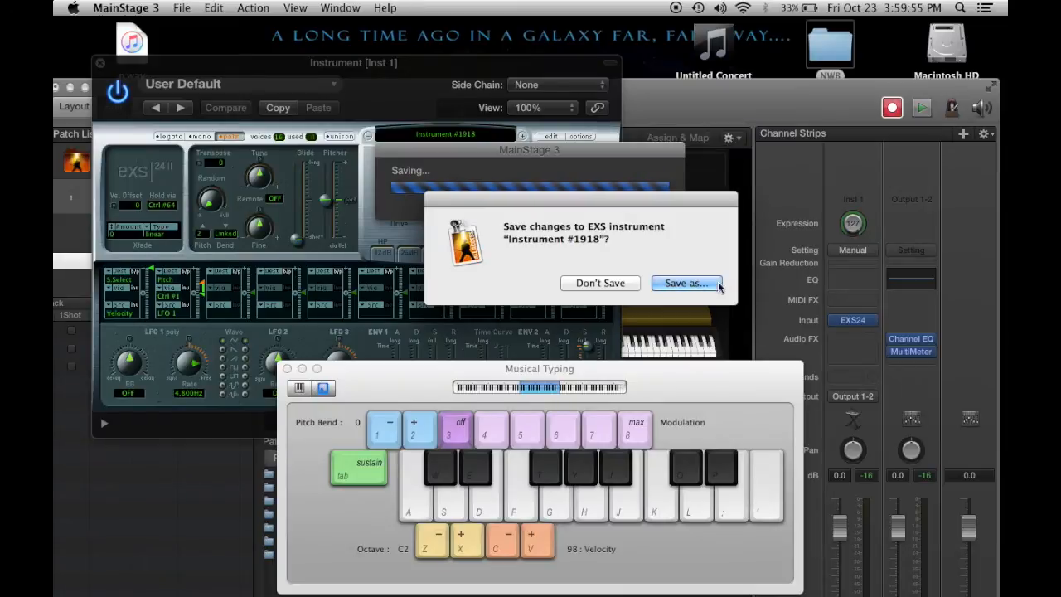
{"action": "left_click", "coordinate": [673, 283]}
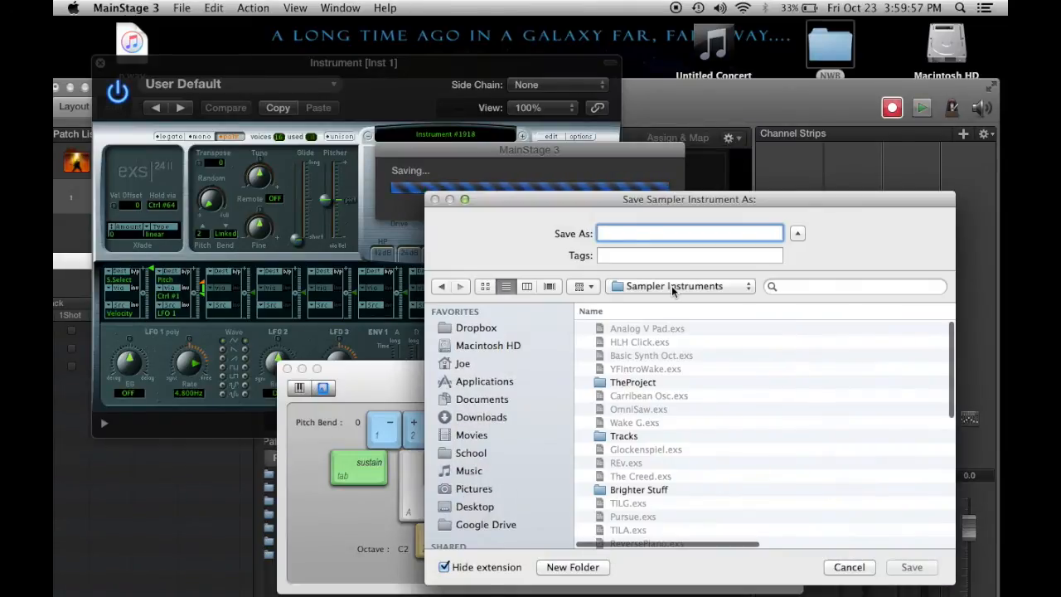
{"action": "left_click", "coordinate": [672, 285]}
{"action": "left_click", "coordinate": [489, 296]}
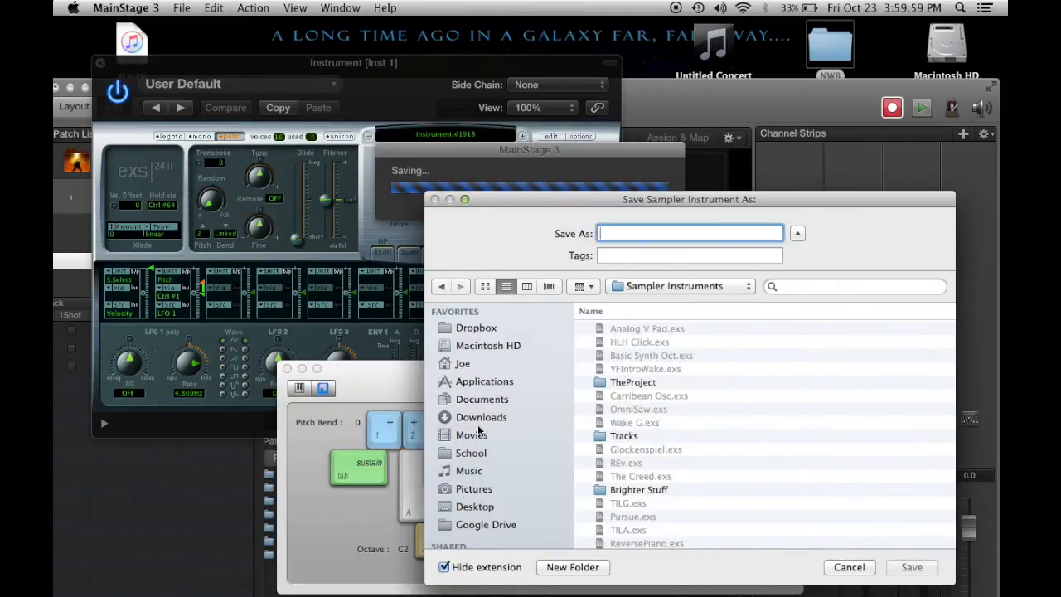
{"action": "left_click", "coordinate": [475, 471]}
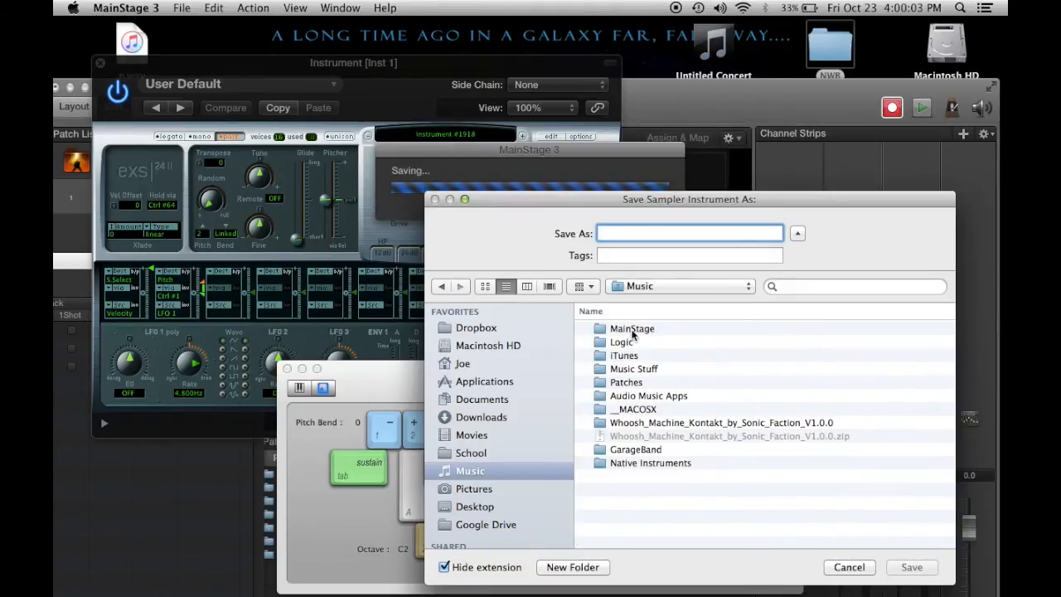
{"action": "double_click", "coordinate": [632, 330]}
{"action": "left_click", "coordinate": [633, 330]}
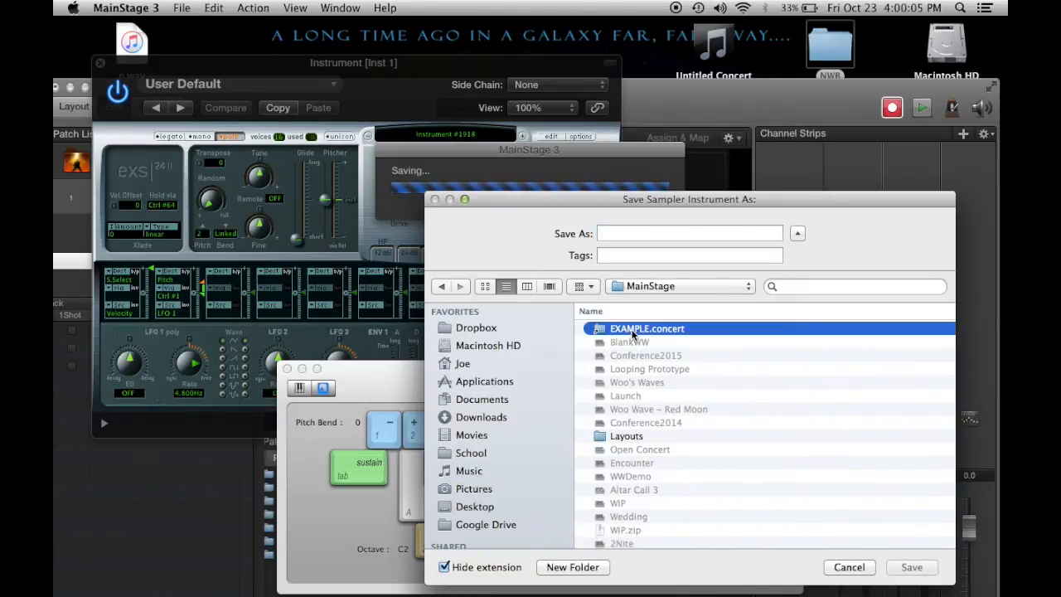
{"action": "double_click", "coordinate": [633, 330]}
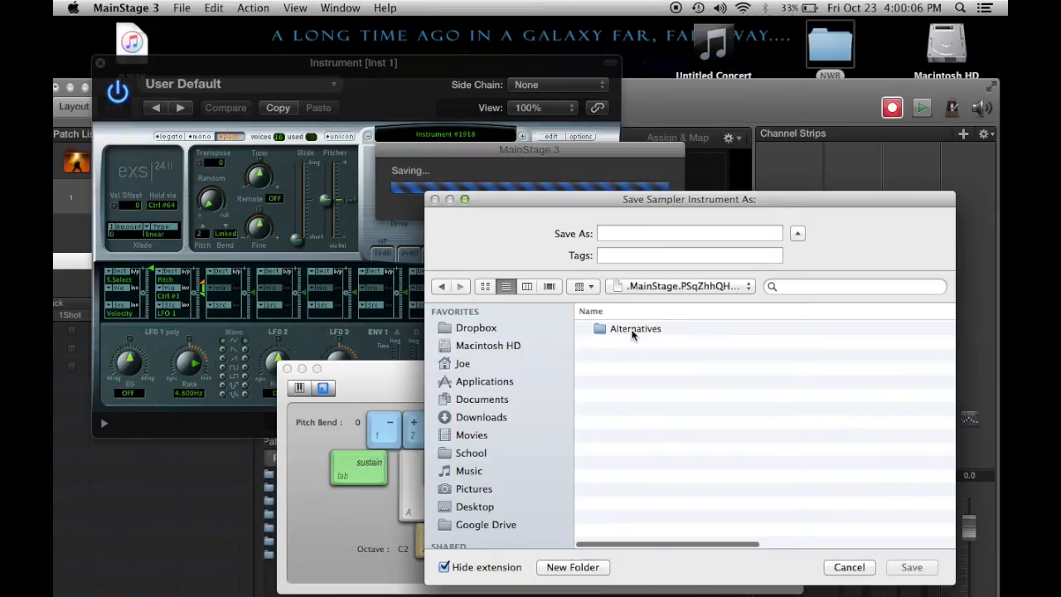
{"action": "left_click", "coordinate": [444, 289]}
{"action": "scroll", "coordinate": [655, 373], "scroll_direction": "down", "scroll_amount": 10}
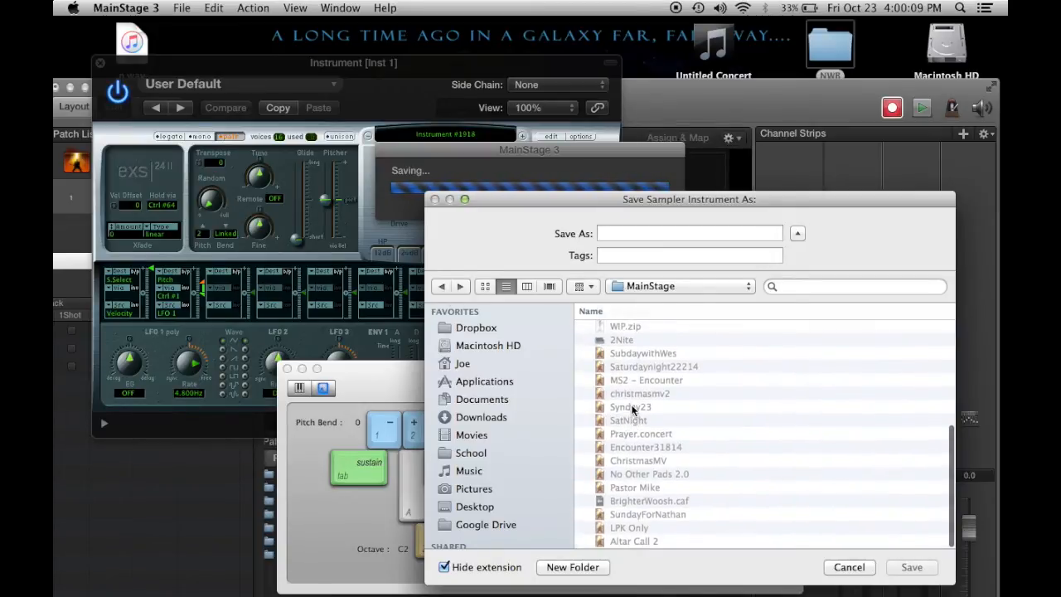
{"action": "scroll", "coordinate": [633, 409], "scroll_direction": "up", "scroll_amount": 10}
{"action": "right_click", "coordinate": [624, 331]}
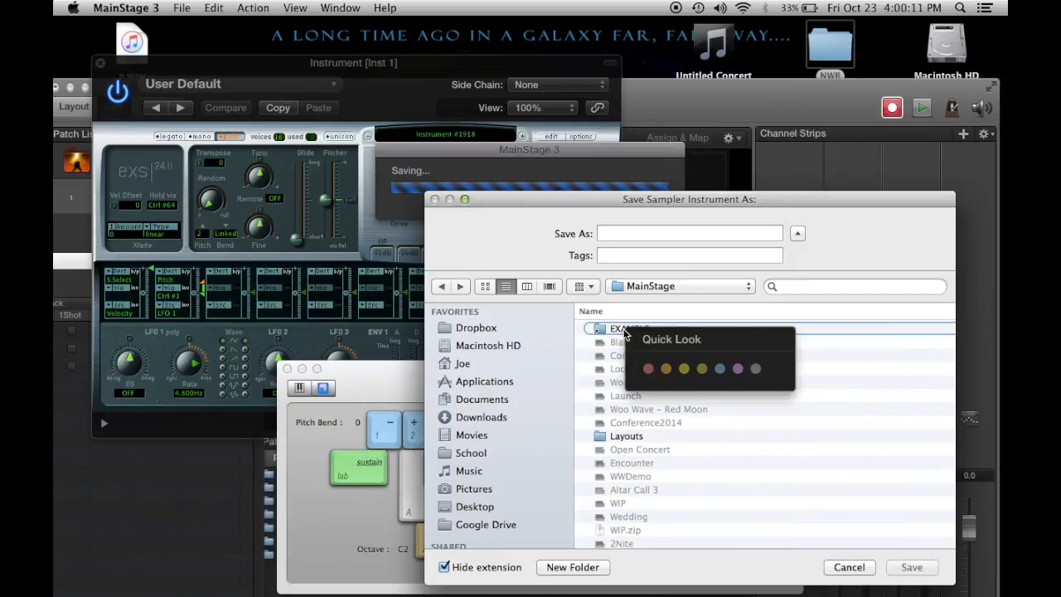
{"action": "left_click", "coordinate": [692, 417]}
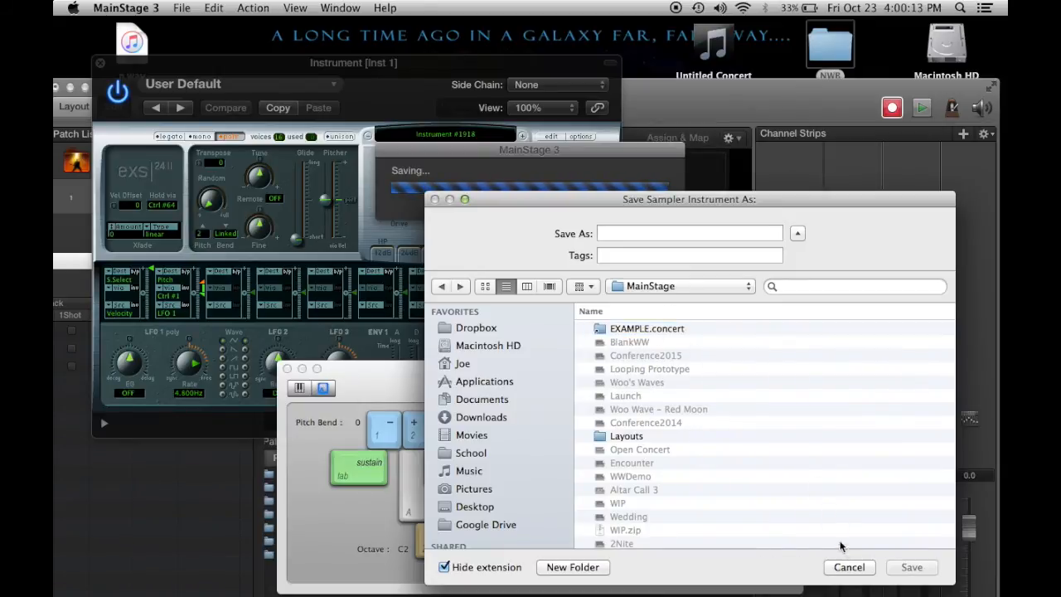
{"action": "left_click", "coordinate": [850, 567]}
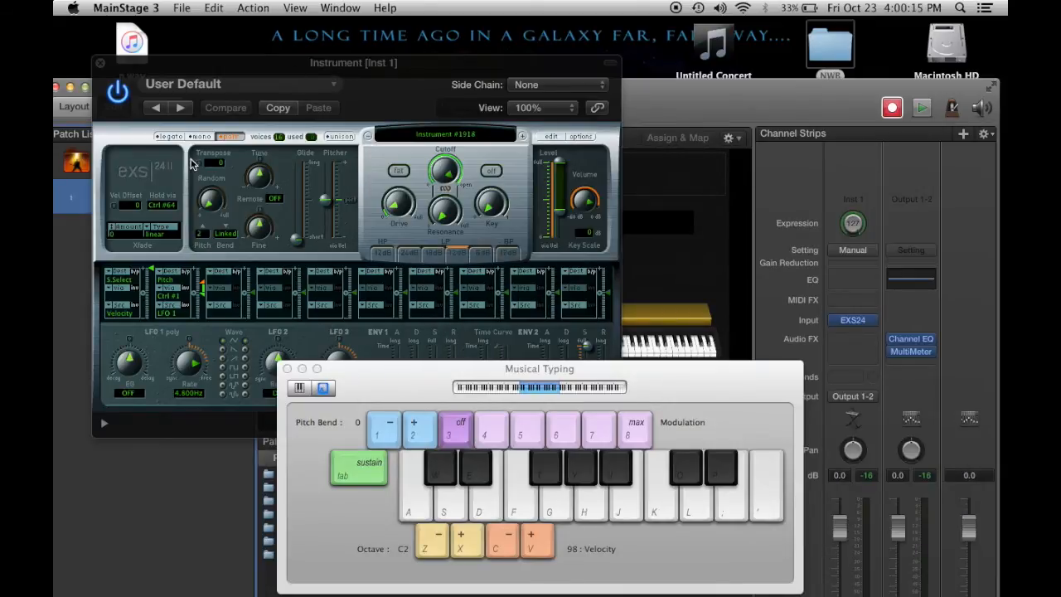
Close the EXS24 plug-in window and save the EXAMPLE concert again, keeping the patch name Inst 1
{"action": "left_click", "coordinate": [100, 64]}
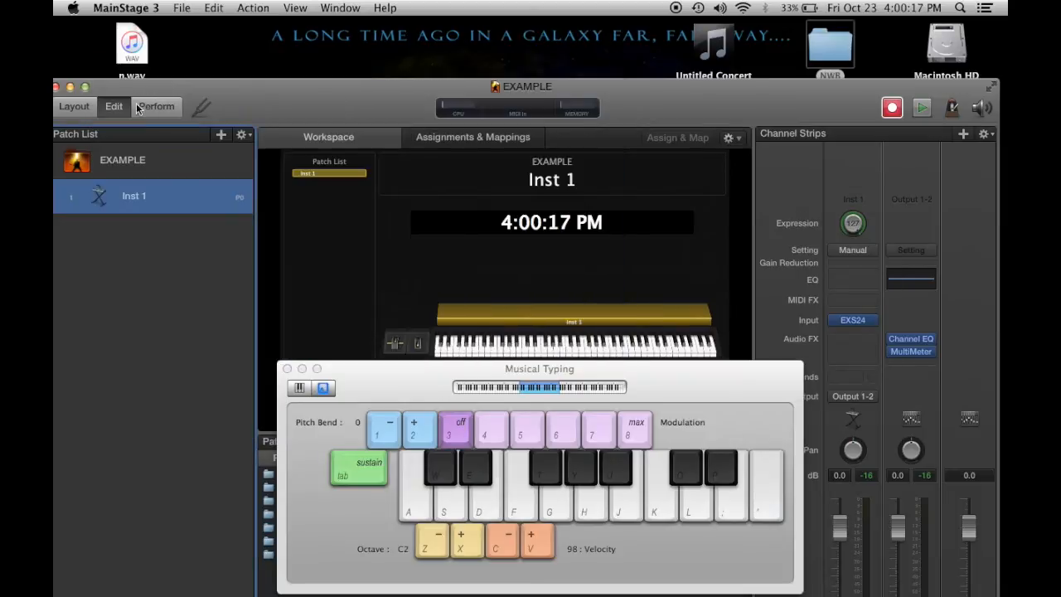
{"action": "double_click", "coordinate": [157, 194]}
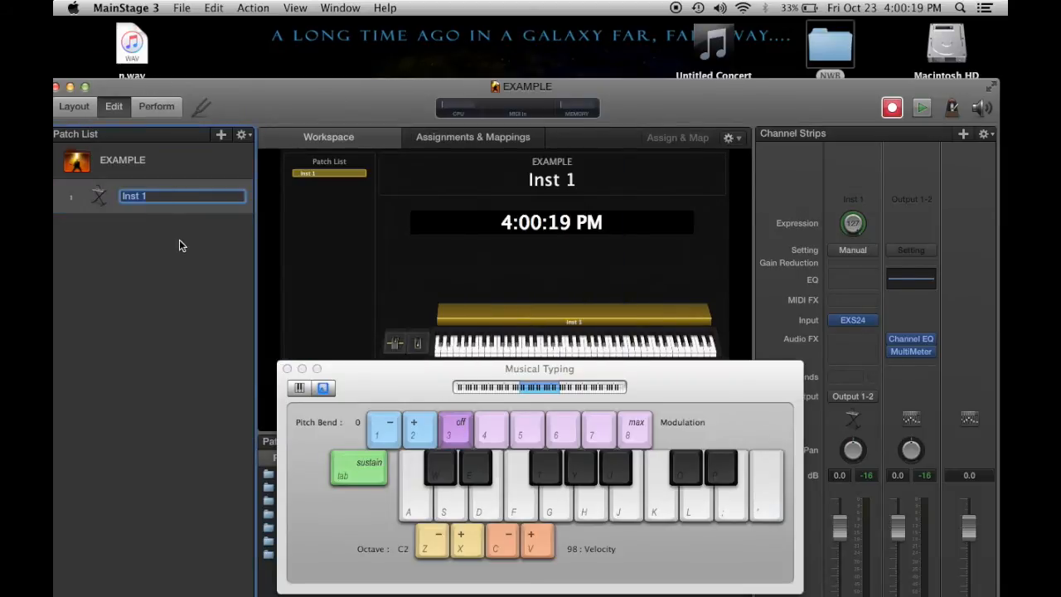
{"action": "key", "text": "Return"}
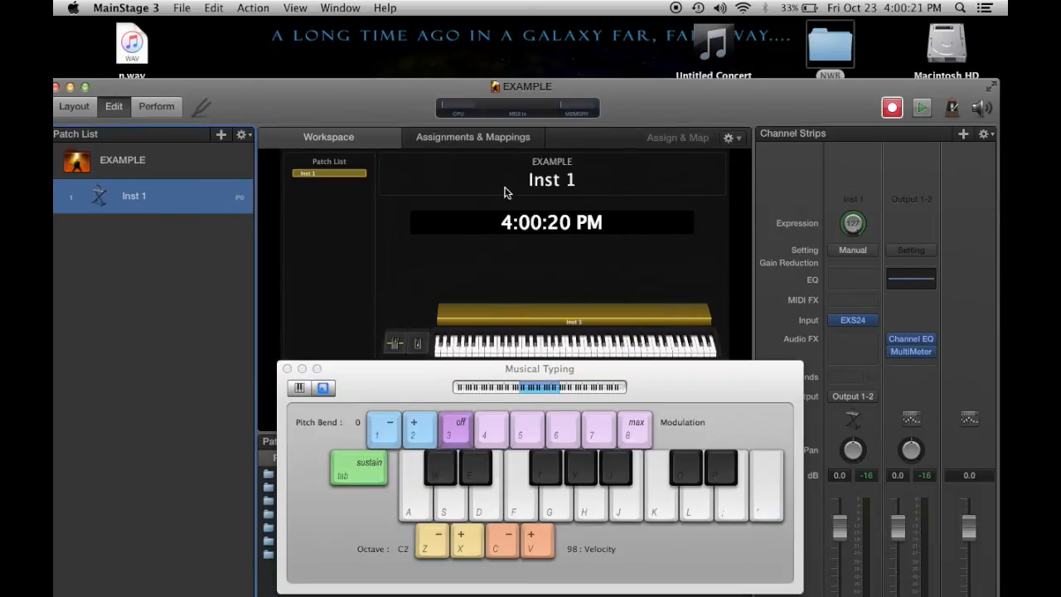
{"action": "left_click", "coordinate": [853, 320]}
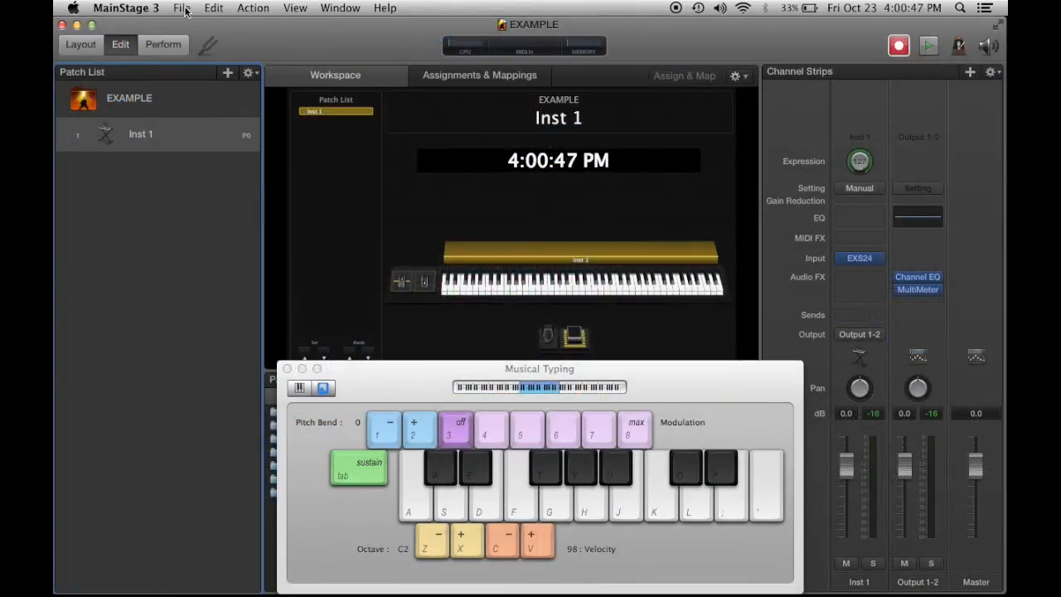
{"action": "left_click", "coordinate": [182, 9]}
{"action": "left_click", "coordinate": [344, 49]}
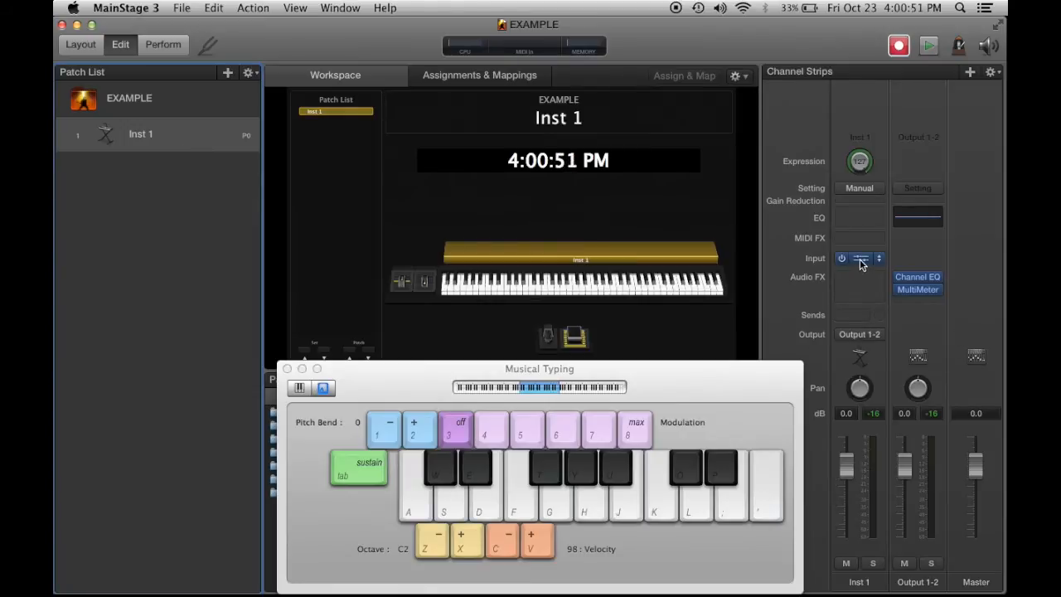
{"action": "left_click", "coordinate": [182, 7]}
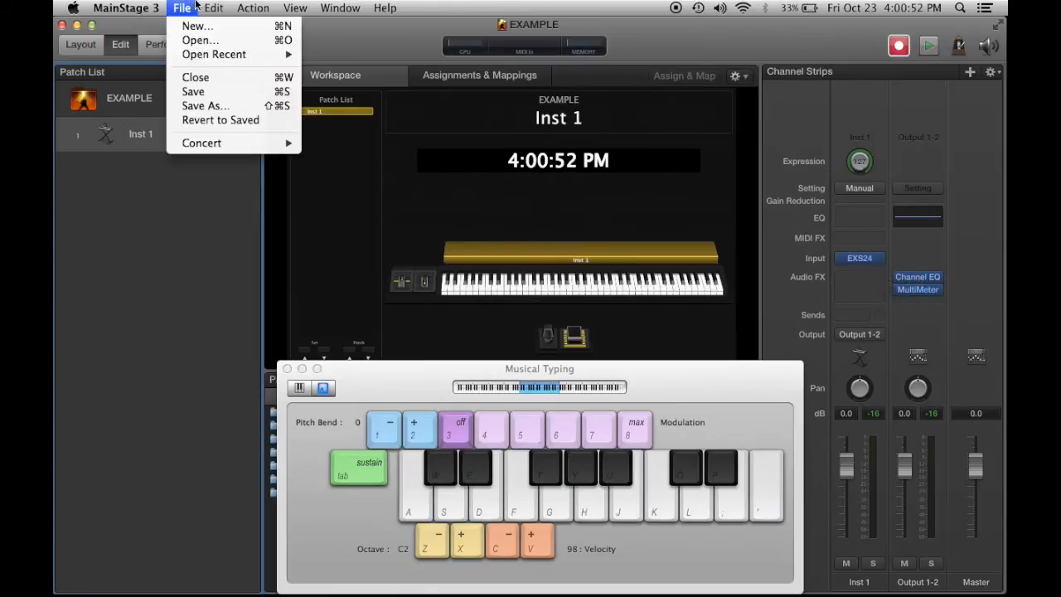
{"action": "left_click", "coordinate": [192, 91]}
Open the EXS24 on channel strip Inst 1, play a test note, and raise the lower handle of the Level via Vel slider
{"action": "left_click", "coordinate": [859, 258]}
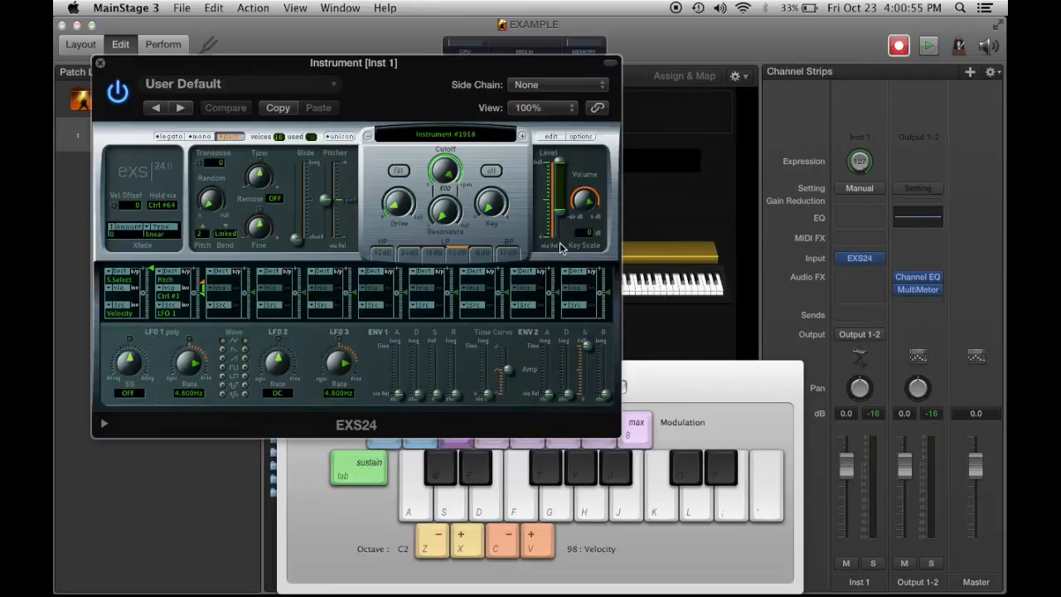
{"action": "key", "text": "g"}
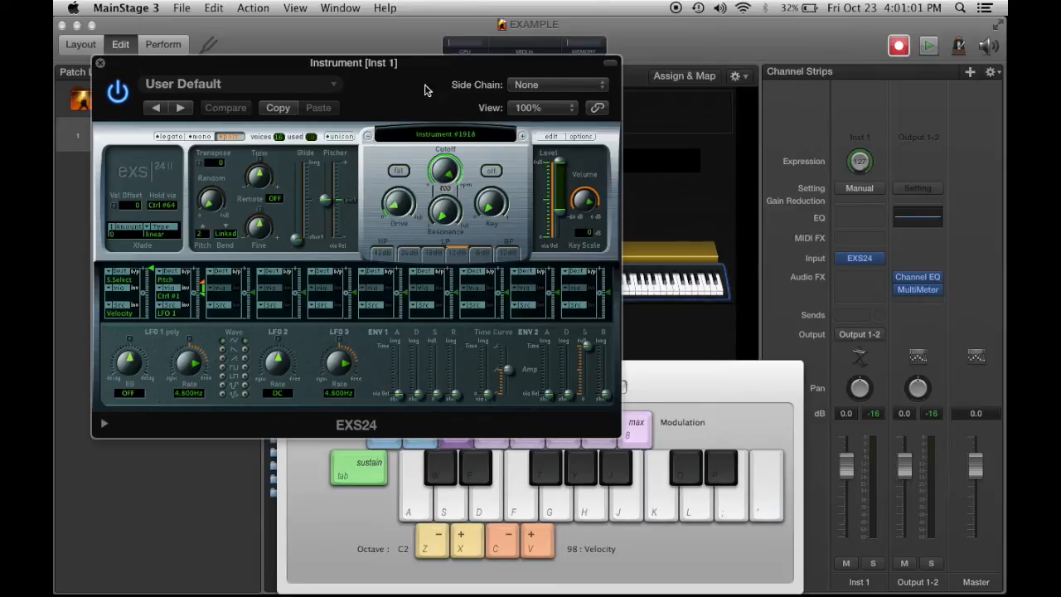
{"action": "left_click_drag", "start_coordinate": [429, 73], "coordinate": [431, 30]}
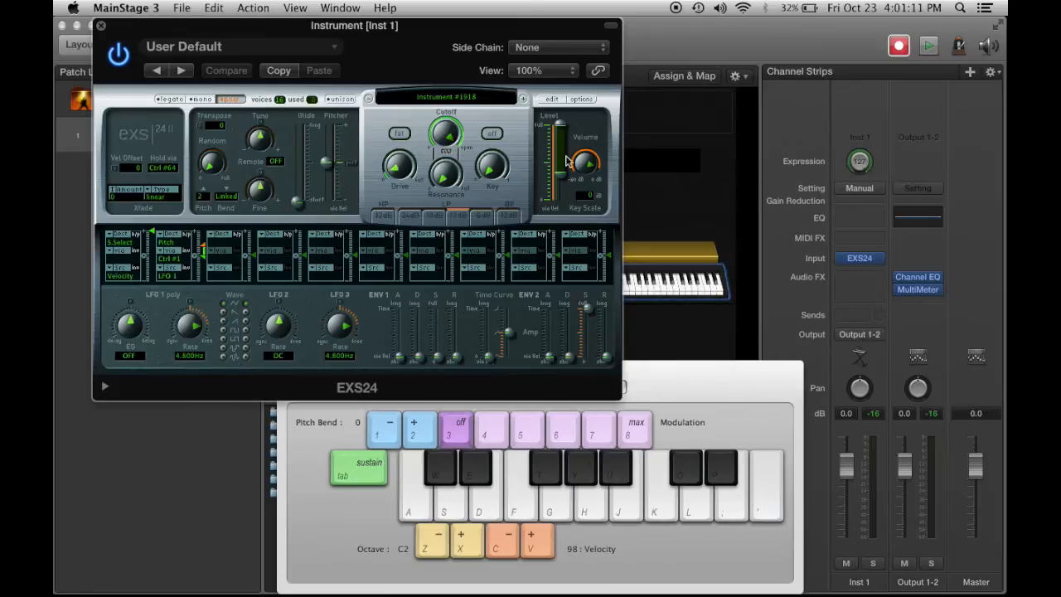
{"action": "left_click_drag", "start_coordinate": [569, 163], "coordinate": [591, 144]}
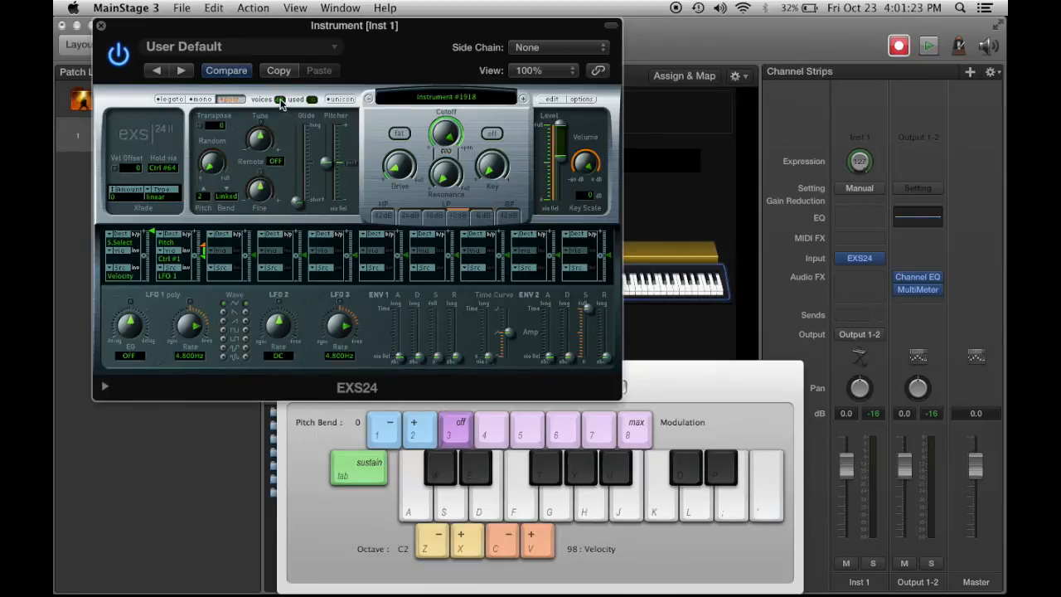
Set the EXS24 voices to 64 and turn on unison, the filter and its Fat option
{"action": "left_click", "coordinate": [400, 135]}
{"action": "left_click", "coordinate": [341, 99]}
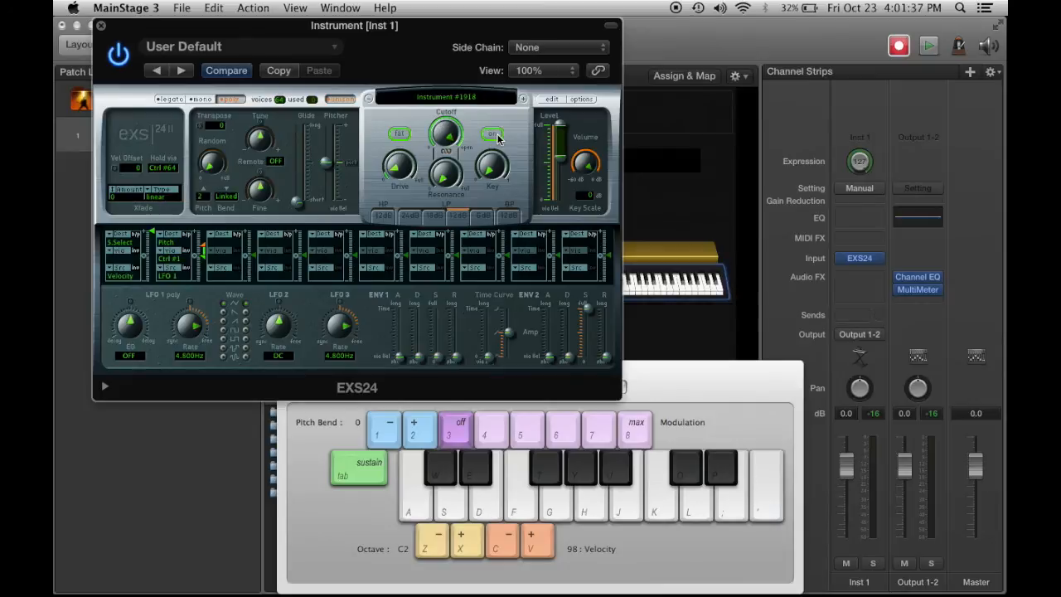
{"action": "left_click", "coordinate": [394, 160]}
Lower the filter cutoff to about the middle of its range and play test notes to hear the sound
{"action": "left_click_drag", "start_coordinate": [445, 128], "coordinate": [449, 193]}
{"action": "key", "text": "g"}
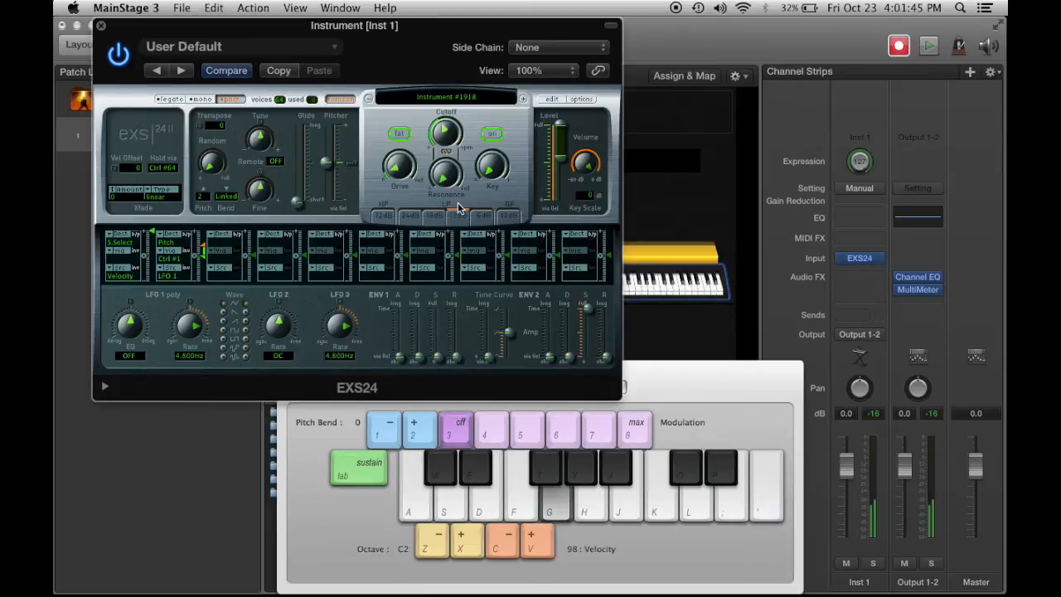
{"action": "key", "text": "l"}
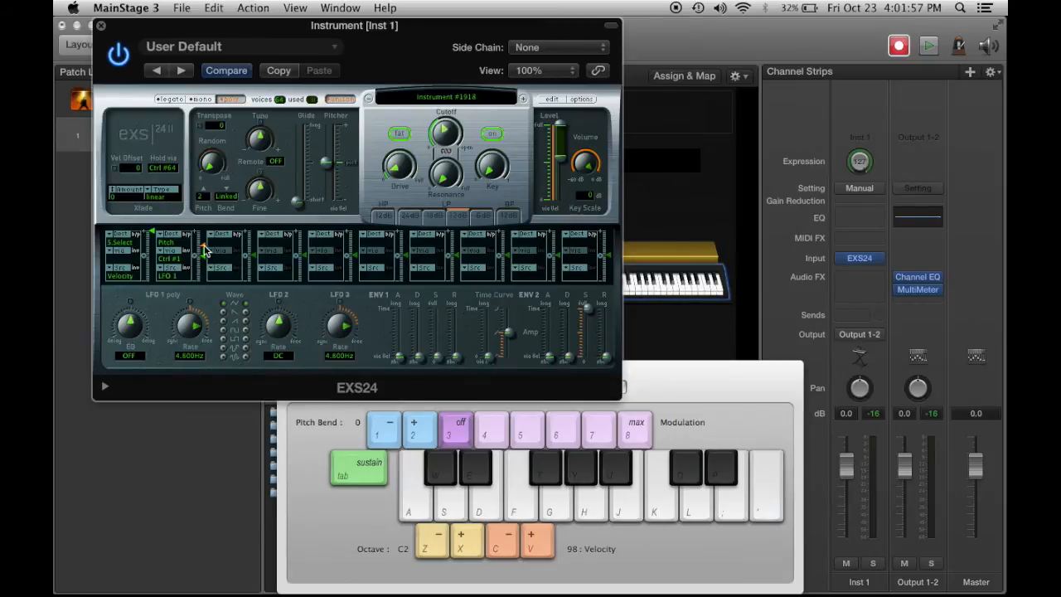
Reduce the LFO 1 pitch modulation range in the second routing, and route Ctrl #1 to Filter Cutoff in the third with a positive amount
{"action": "mouse_move", "coordinate": [204, 249]}
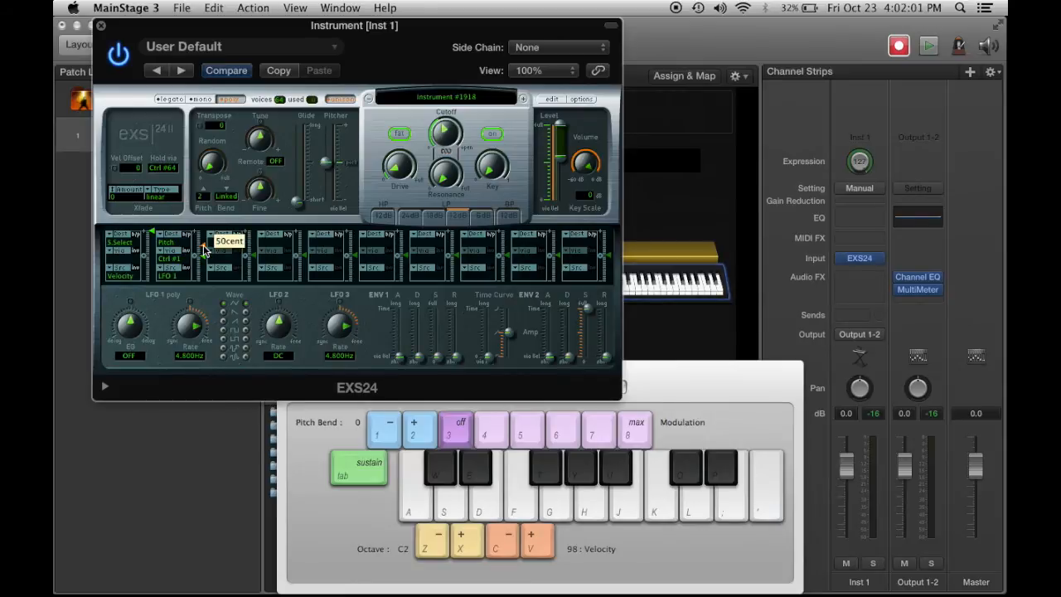
{"action": "left_click_drag", "start_coordinate": [204, 249], "coordinate": [206, 259]}
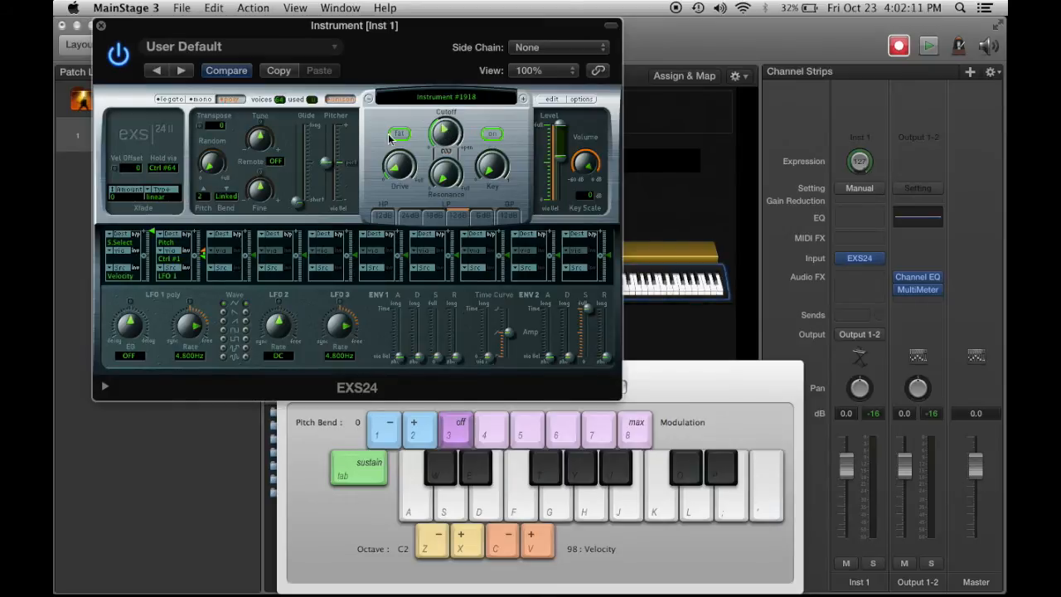
{"action": "left_click", "coordinate": [224, 243]}
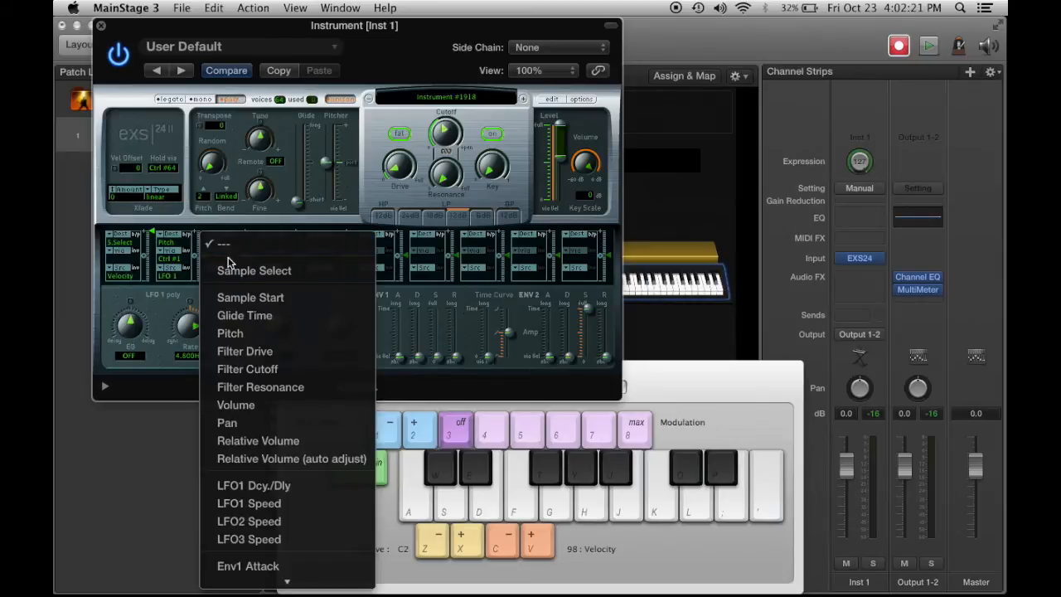
{"action": "scroll", "coordinate": [237, 299], "scroll_direction": "down", "scroll_amount": 3}
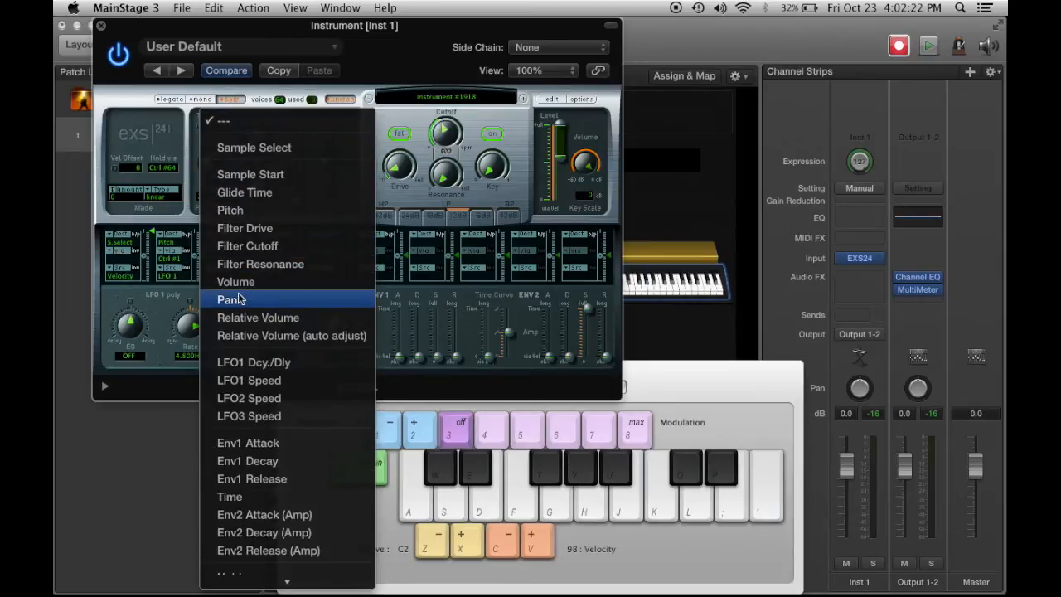
{"action": "left_click", "coordinate": [273, 246]}
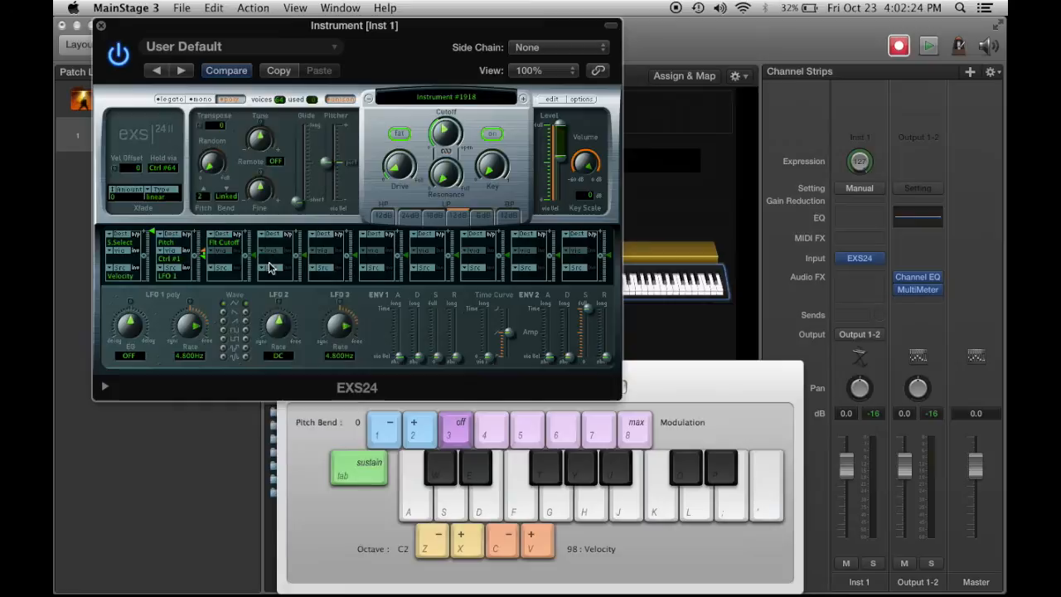
{"action": "left_click", "coordinate": [222, 282]}
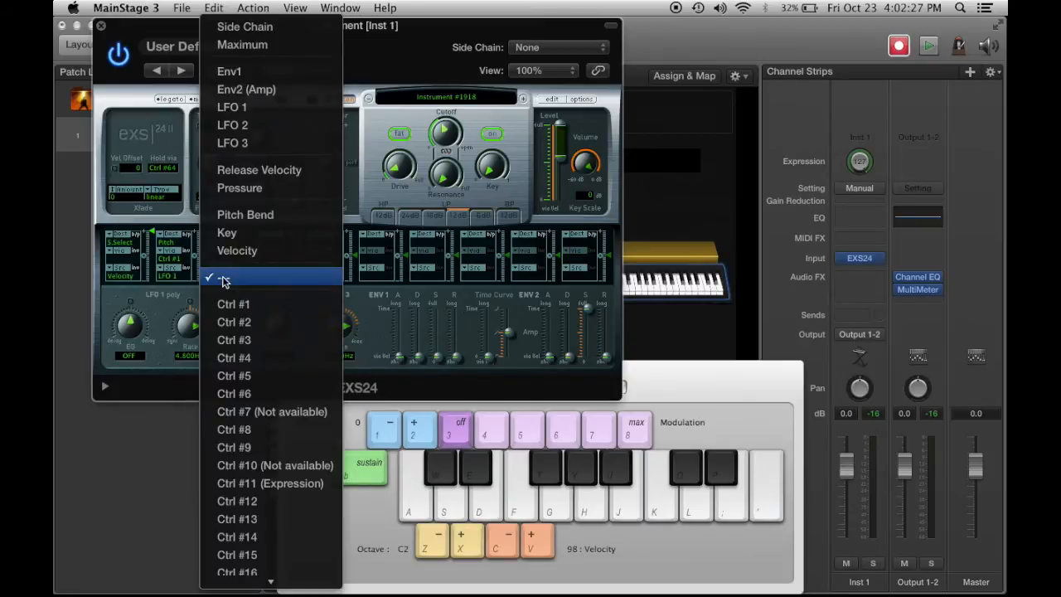
{"action": "left_click", "coordinate": [257, 305]}
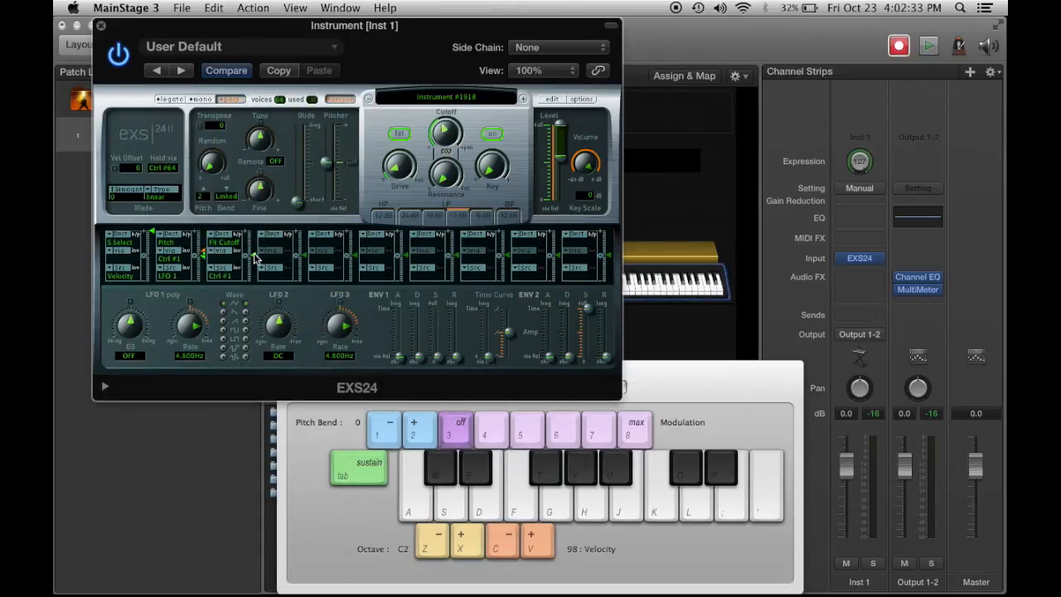
{"action": "left_click_drag", "start_coordinate": [255, 259], "coordinate": [253, 242]}
Hold test notes while stepping the modulation up from 4 to 8, and turn modulation off again
{"action": "key", "text": "s"}
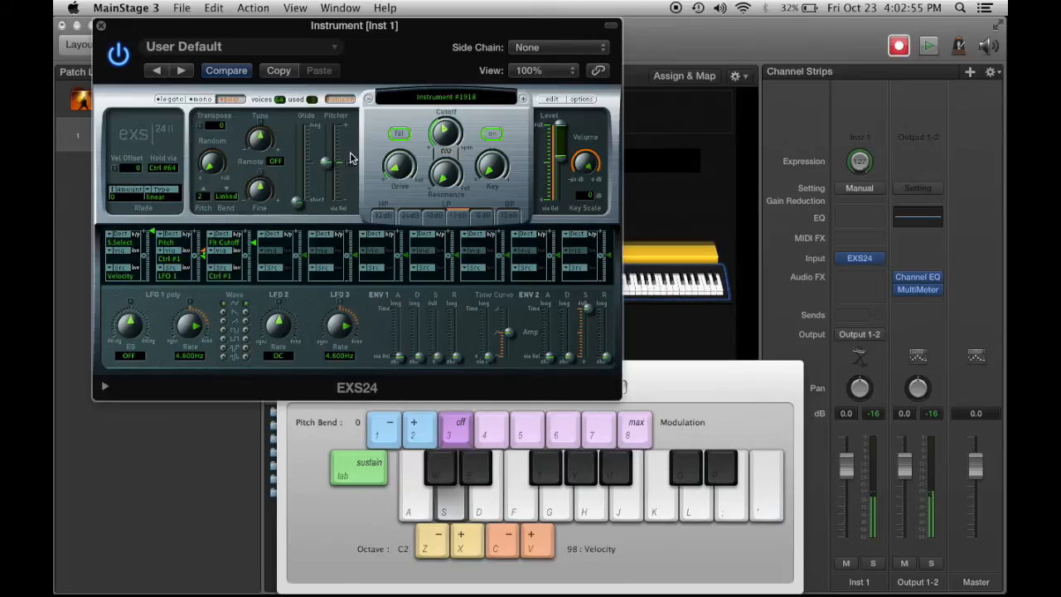
{"action": "key", "text": "g"}
{"action": "key", "text": "4"}
{"action": "key", "text": "6"}
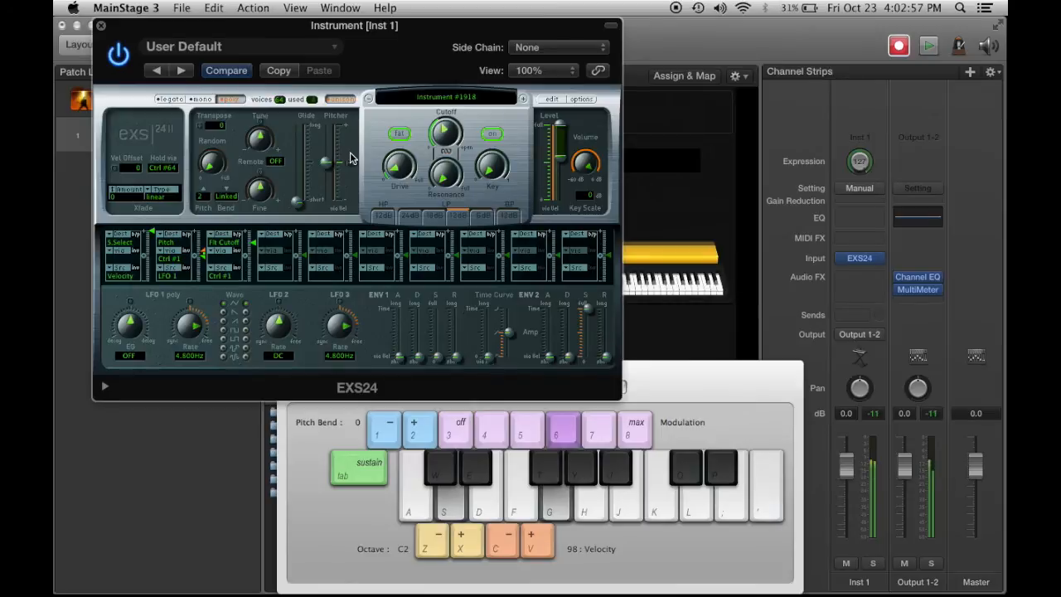
{"action": "key", "text": "7"}
{"action": "key", "text": "8"}
{"action": "key", "text": "3"}
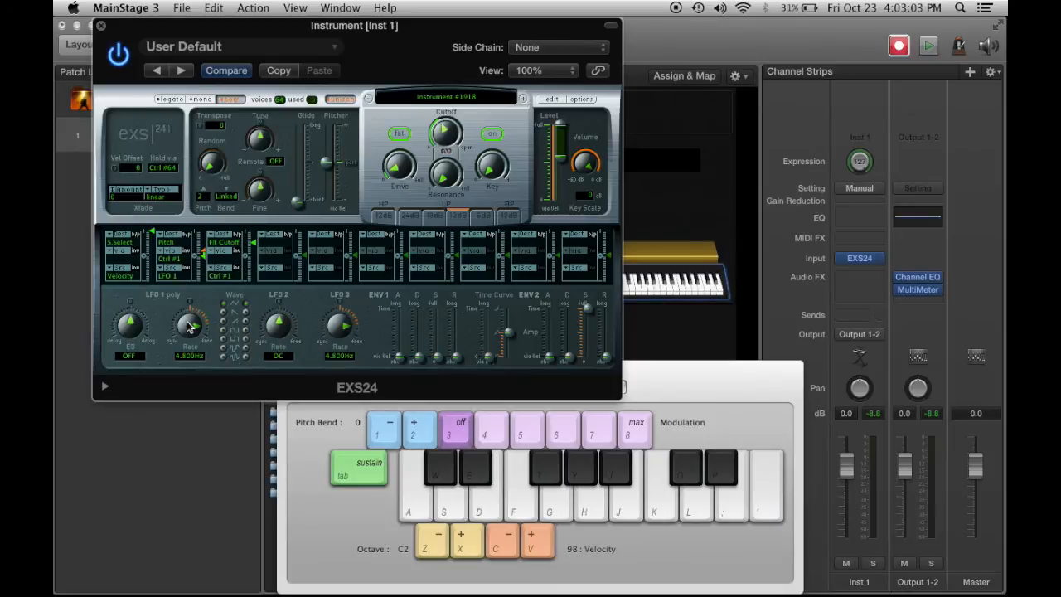
Set the LFO 1 rate to 0.270 Hz, spread the ENV 2 attack across about 729 to 3131 ms, and play test chords
{"action": "left_click_drag", "start_coordinate": [193, 346], "coordinate": [196, 357]}
{"action": "left_click_drag", "start_coordinate": [549, 364], "coordinate": [551, 323]}
{"action": "key", "text": "a"}
{"action": "key", "text": "g"}
{"action": "key", "text": "k"}
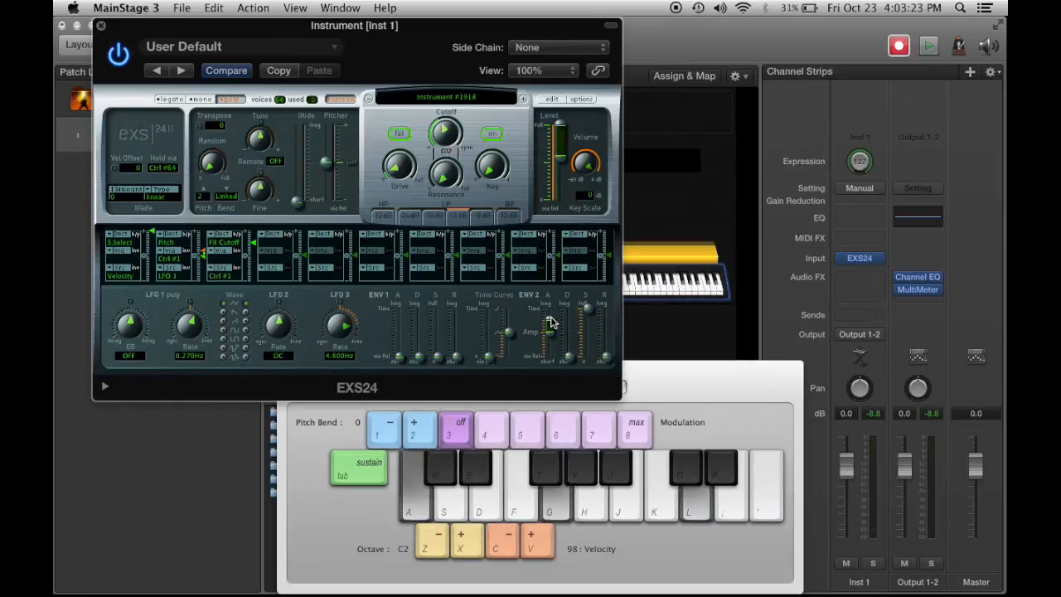
{"action": "key", "text": "s"}
{"action": "key", "text": "h"}
{"action": "key", "text": "l"}
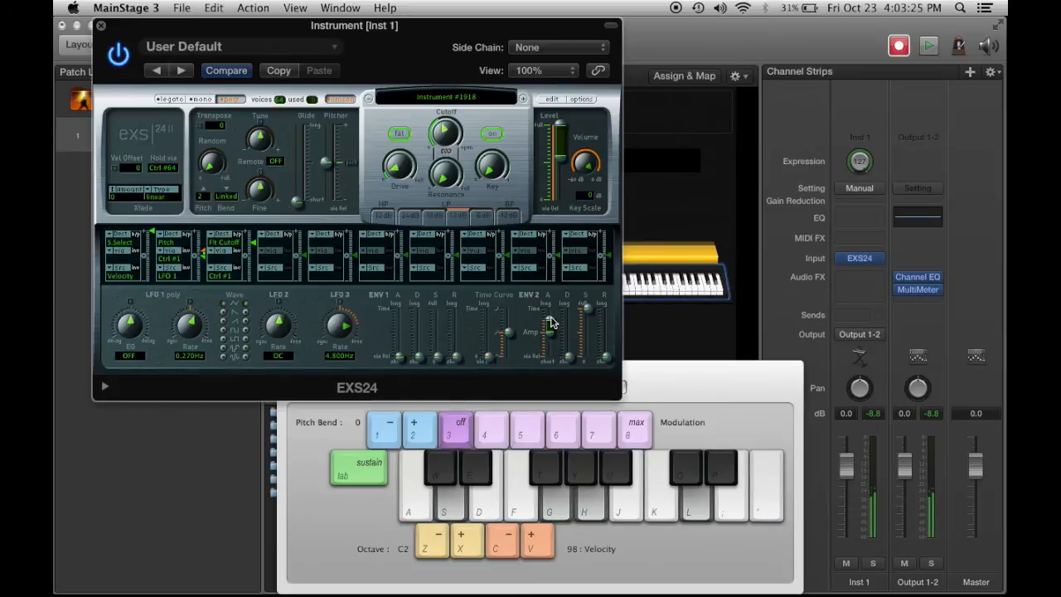
{"action": "key", "text": "d"}
{"action": "key", "text": "j"}
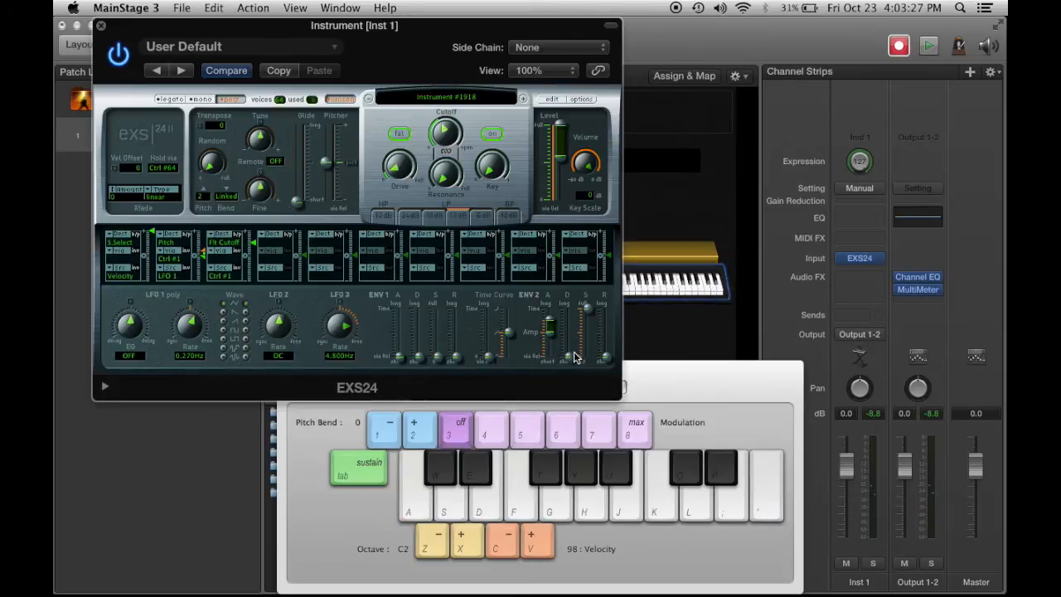
Raise the ENV 2 decay and release partway up their ranges and play a series of test chords
{"action": "left_click_drag", "start_coordinate": [577, 357], "coordinate": [607, 329]}
{"action": "left_click", "coordinate": [606, 359]}
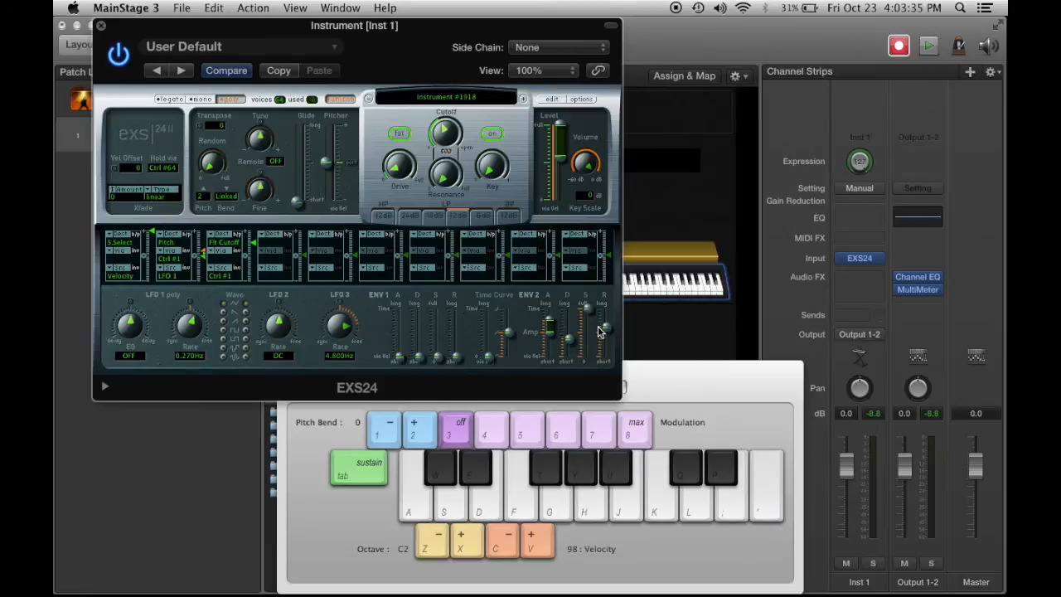
{"action": "key", "text": "a"}
{"action": "key", "text": "s"}
{"action": "key", "text": "h"}
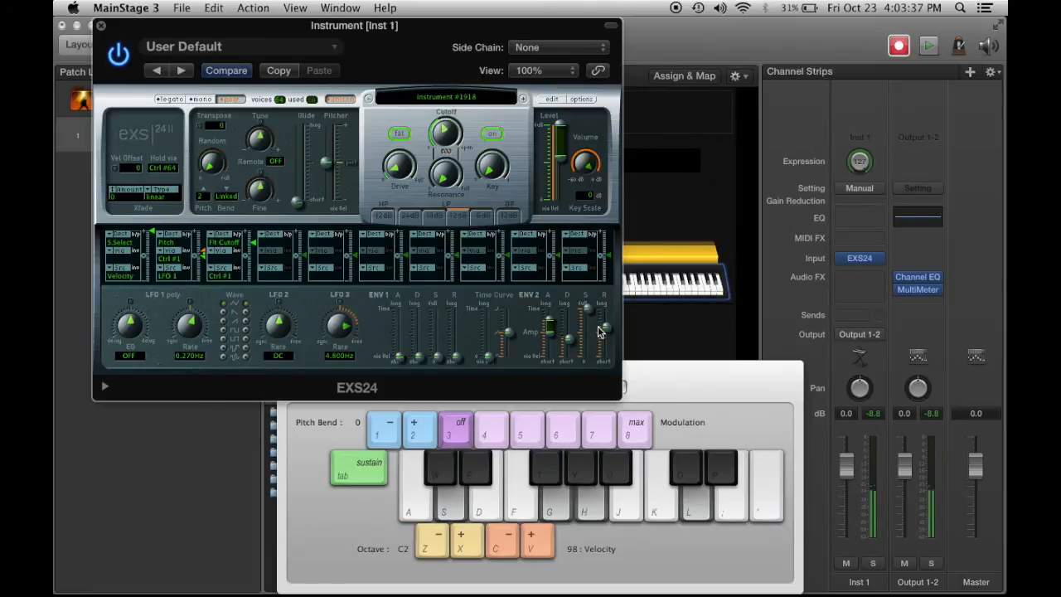
{"action": "key", "text": "d"}
{"action": "key", "text": "j"}
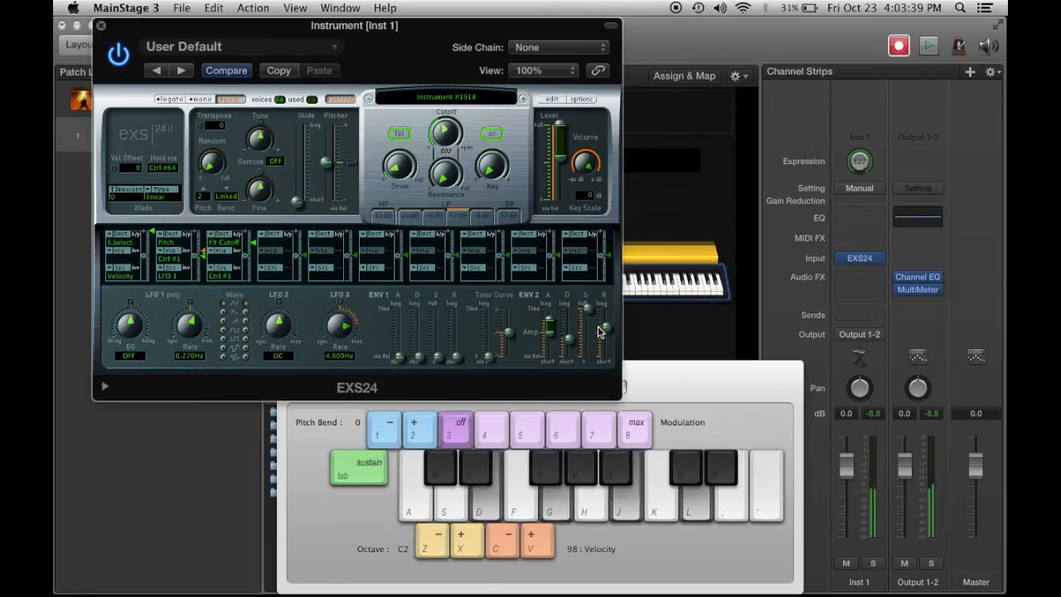
{"action": "key", "text": "s"}
{"action": "key", "text": "t"}
{"action": "key", "text": "h"}
{"action": "key", "text": "l"}
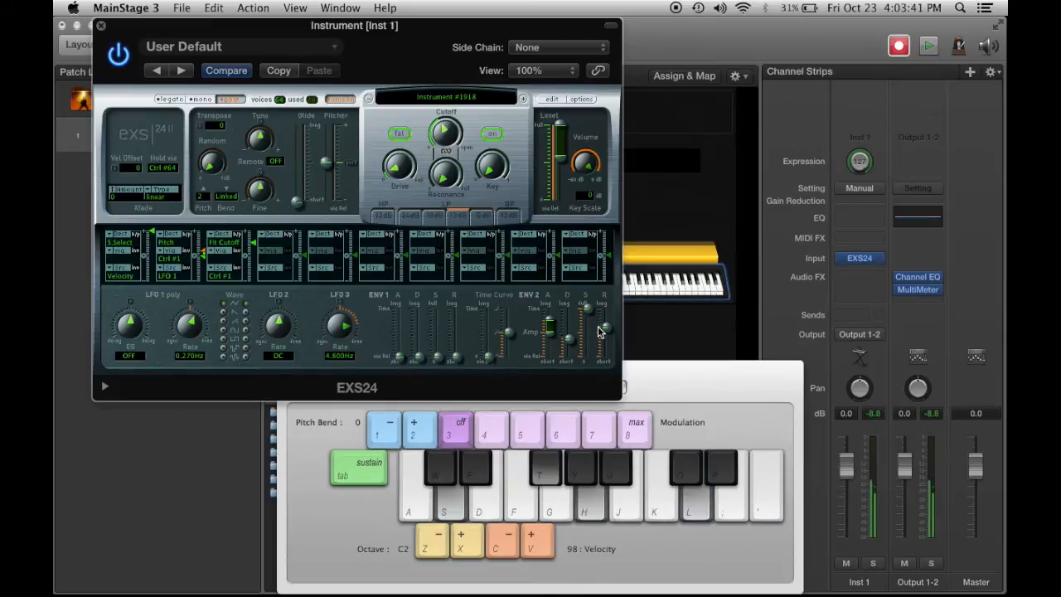
{"action": "key", "text": "a"}
{"action": "key", "text": "d"}
{"action": "key", "text": "g"}
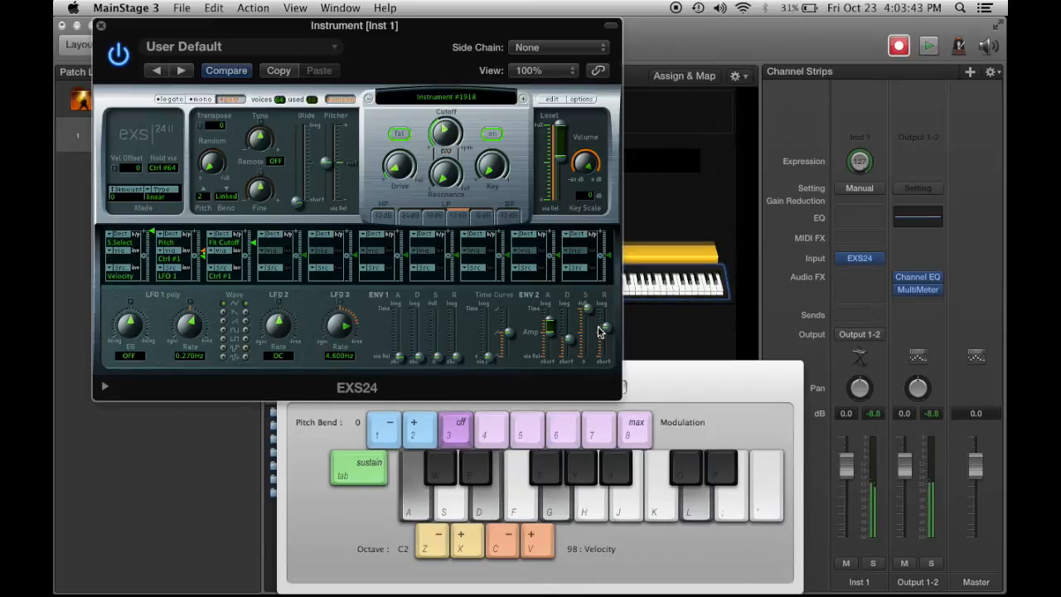
Shorten the ENV 2 attack by lowering its upper handle to about the middle of the range
{"action": "mouse_move", "coordinate": [550, 329]}
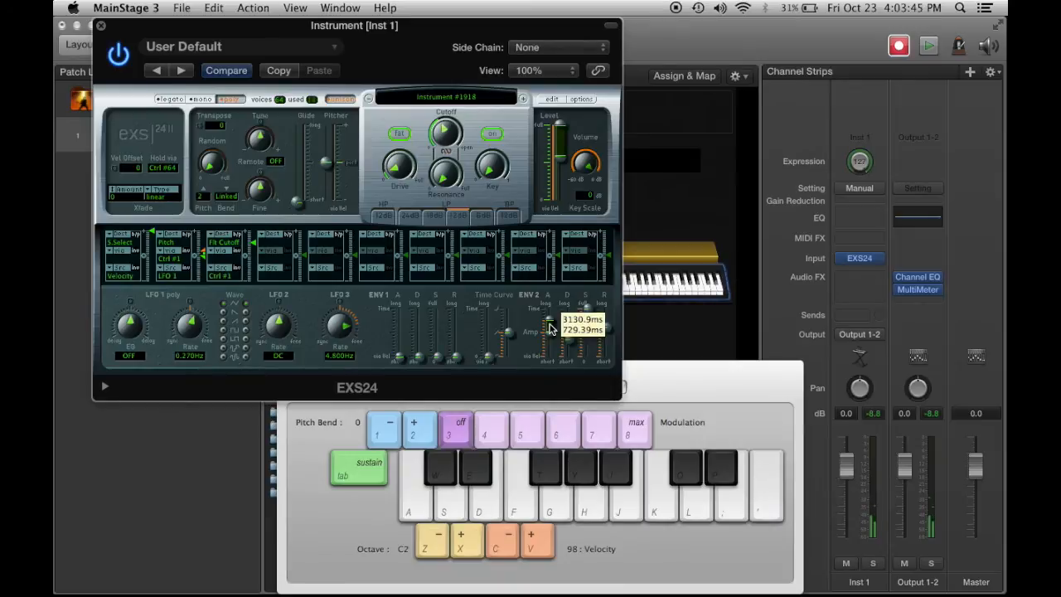
{"action": "left_click_drag", "start_coordinate": [549, 329], "coordinate": [551, 330]}
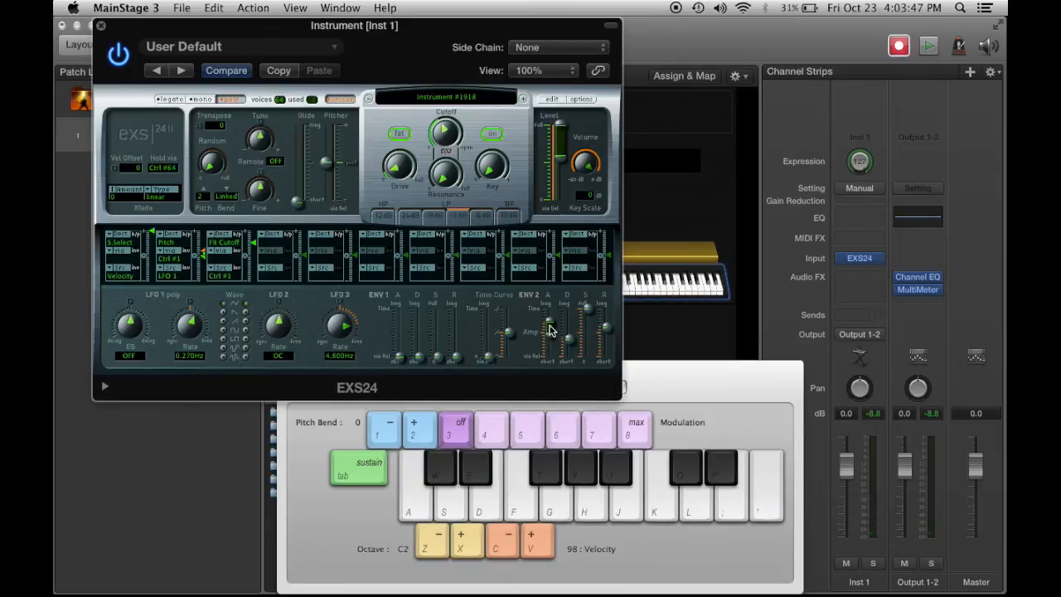
{"action": "mouse_move", "coordinate": [551, 324]}
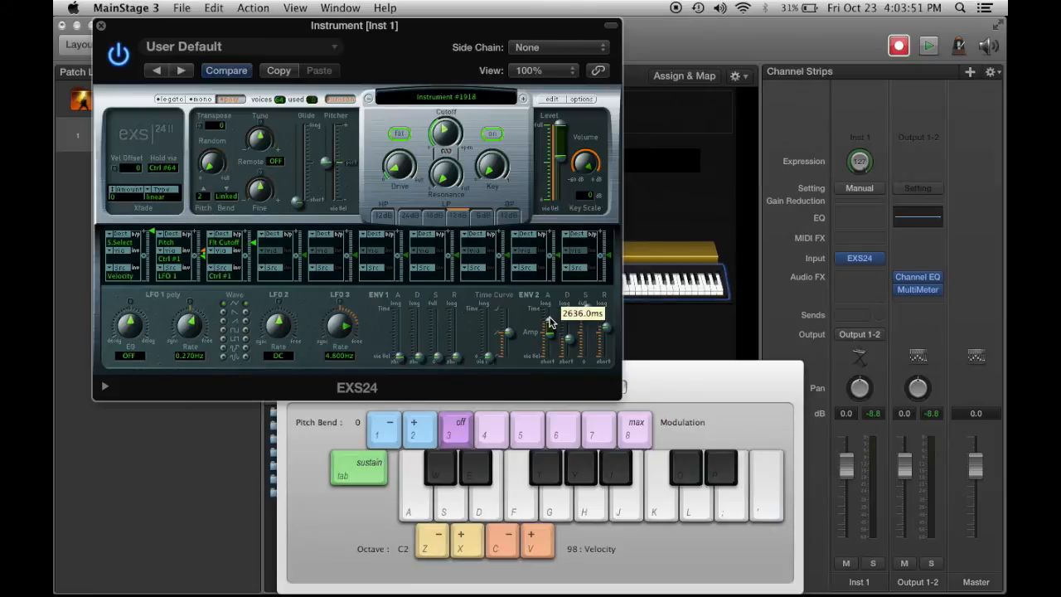
{"action": "left_click_drag", "start_coordinate": [549, 321], "coordinate": [550, 330]}
Route Velocity to Filter Cutoff in the fourth modulation routing and raise its amount
{"action": "left_click", "coordinate": [274, 241]}
{"action": "left_click", "coordinate": [311, 369]}
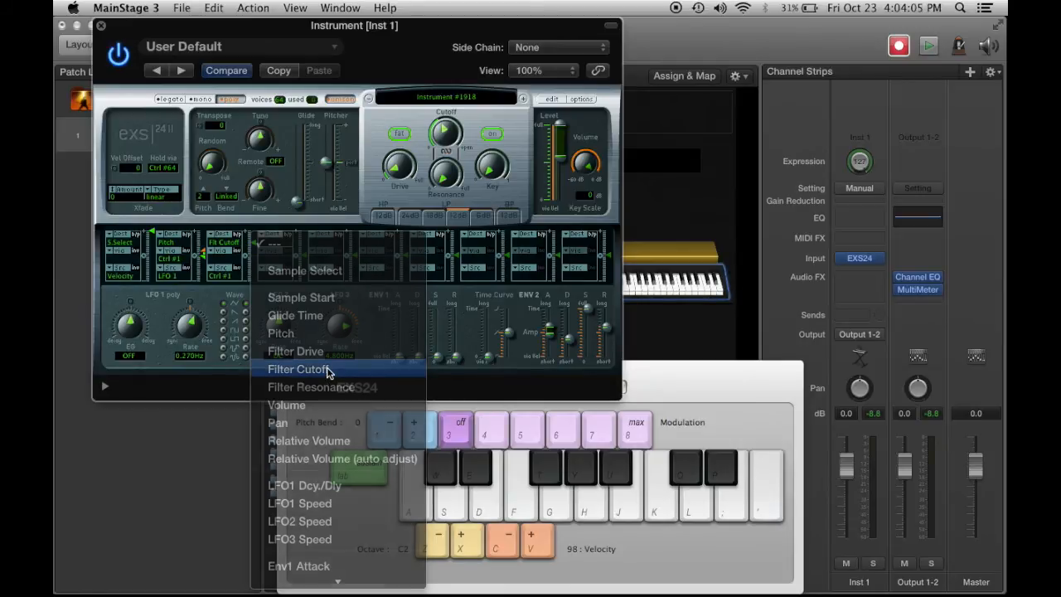
{"action": "left_click", "coordinate": [279, 277]}
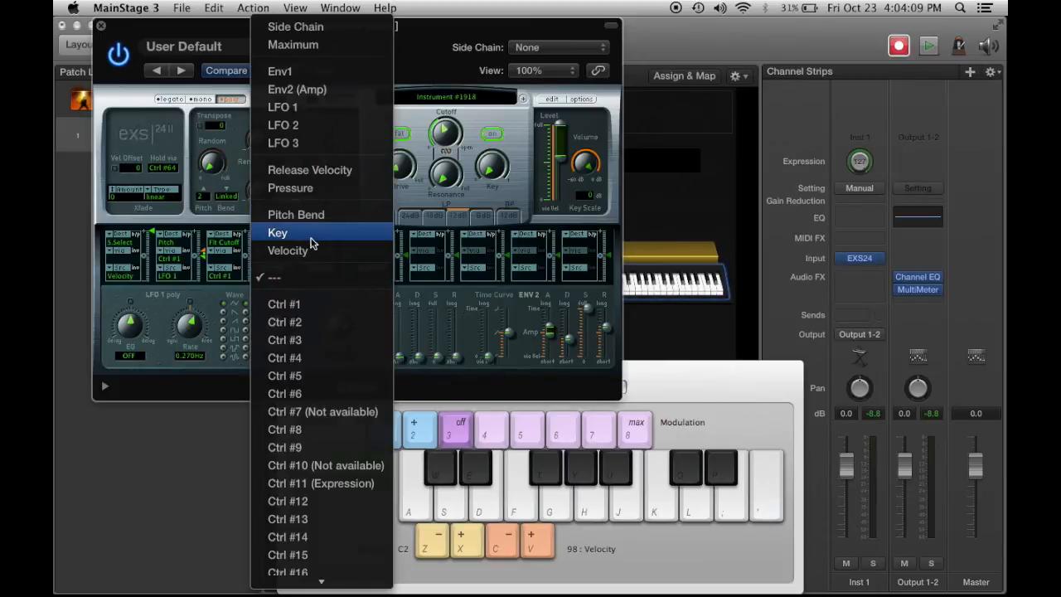
{"action": "left_click", "coordinate": [314, 251]}
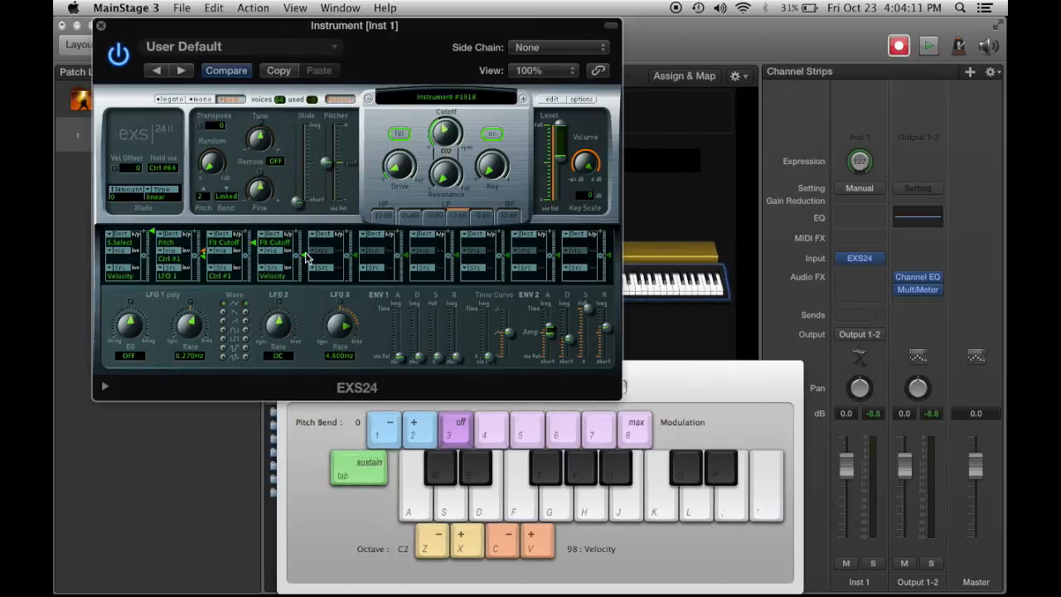
{"action": "left_click_drag", "start_coordinate": [305, 259], "coordinate": [304, 244]}
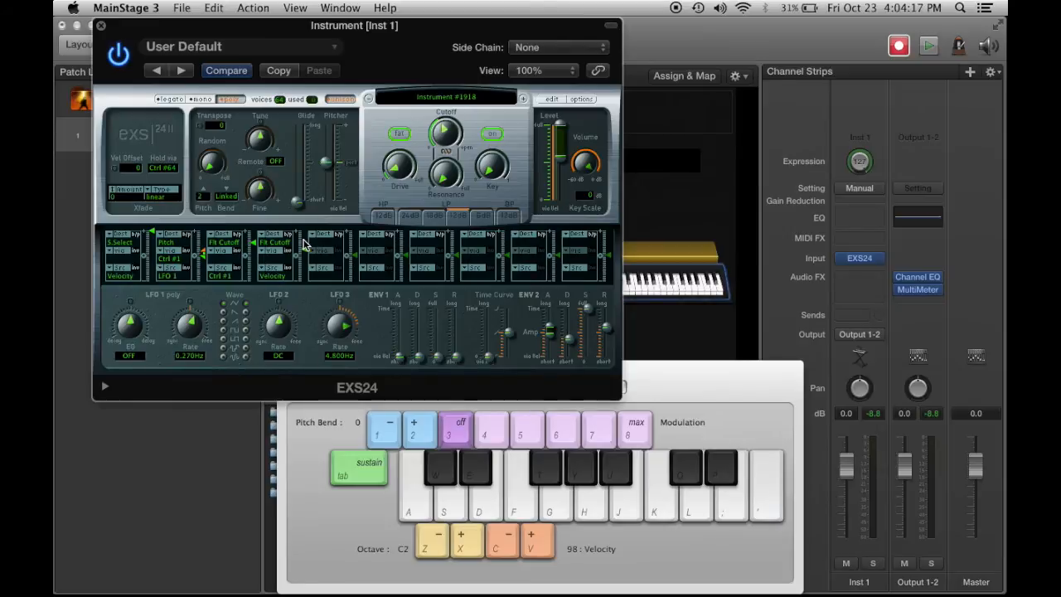
Play test chords and reduce the velocity-to-cutoff amount to slightly above zero
{"action": "key", "text": "a"}
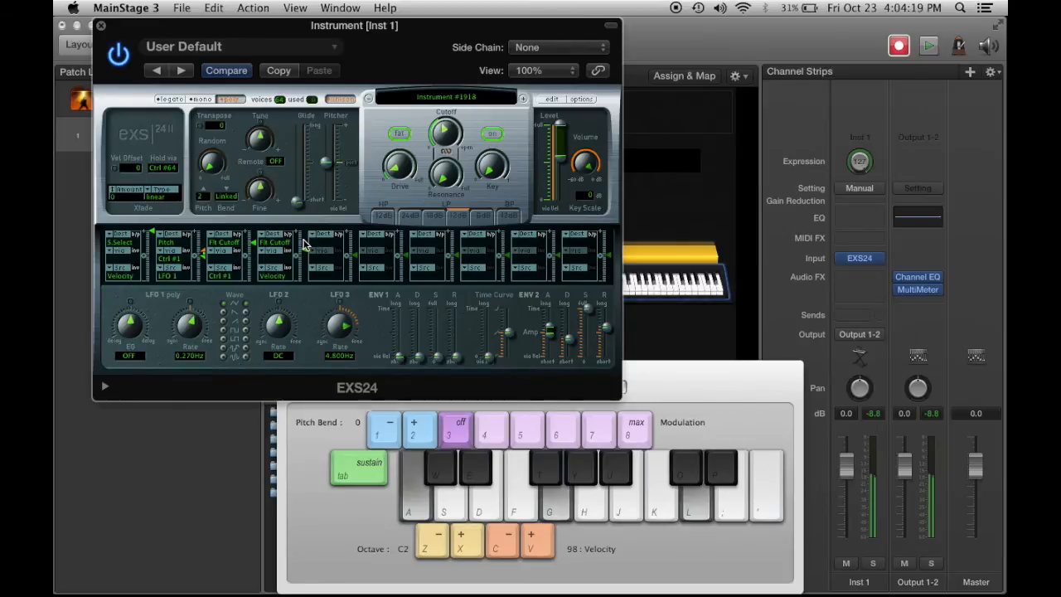
{"action": "key", "text": "h"}
{"action": "key", "text": "d"}
{"action": "key", "text": "j"}
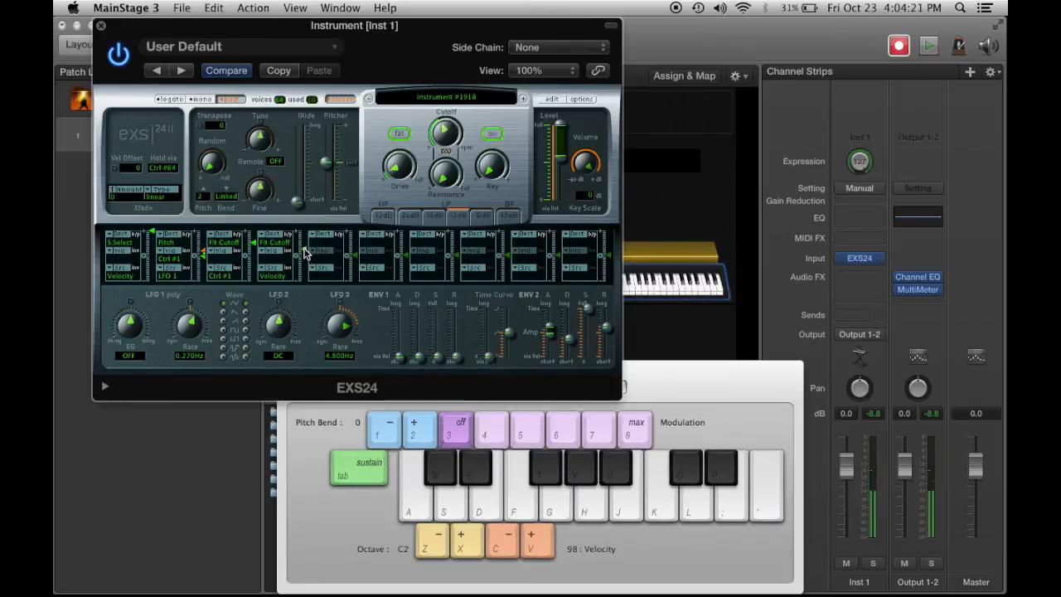
{"action": "left_click_drag", "start_coordinate": [304, 249], "coordinate": [305, 253]}
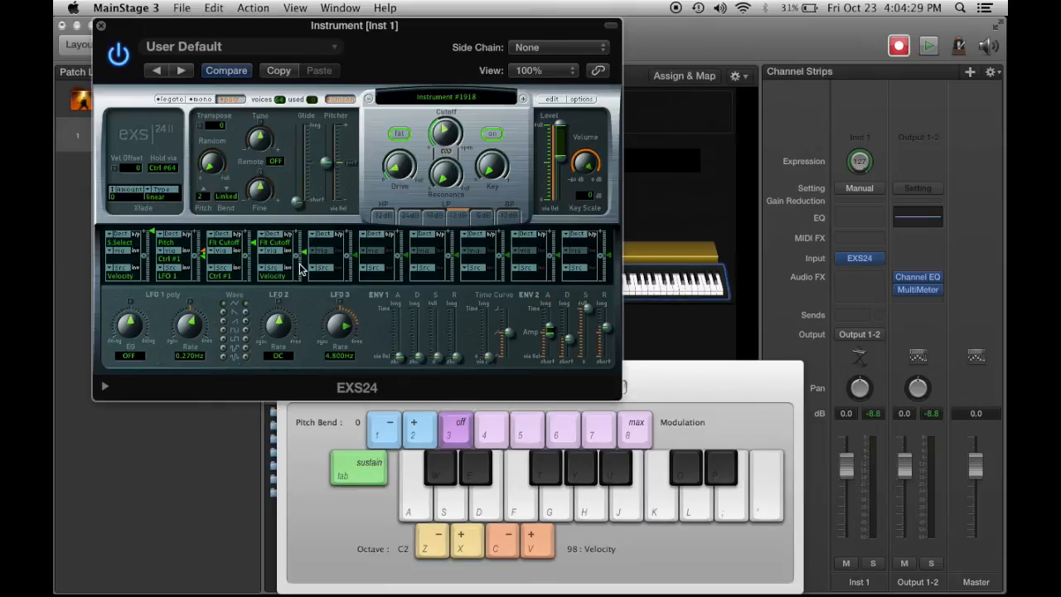
{"action": "left_click_drag", "start_coordinate": [303, 253], "coordinate": [304, 258]}
Route Ctrl #1 to Volume in the fifth modulation routing and set its amount well below zero
{"action": "left_click", "coordinate": [334, 244]}
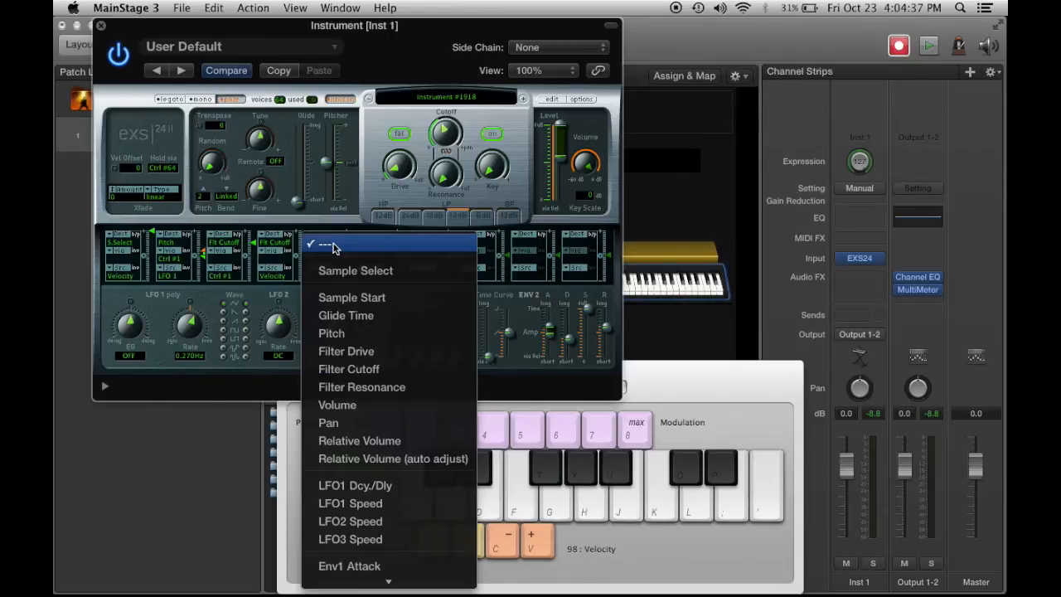
{"action": "left_click", "coordinate": [373, 404]}
{"action": "left_click", "coordinate": [323, 275]}
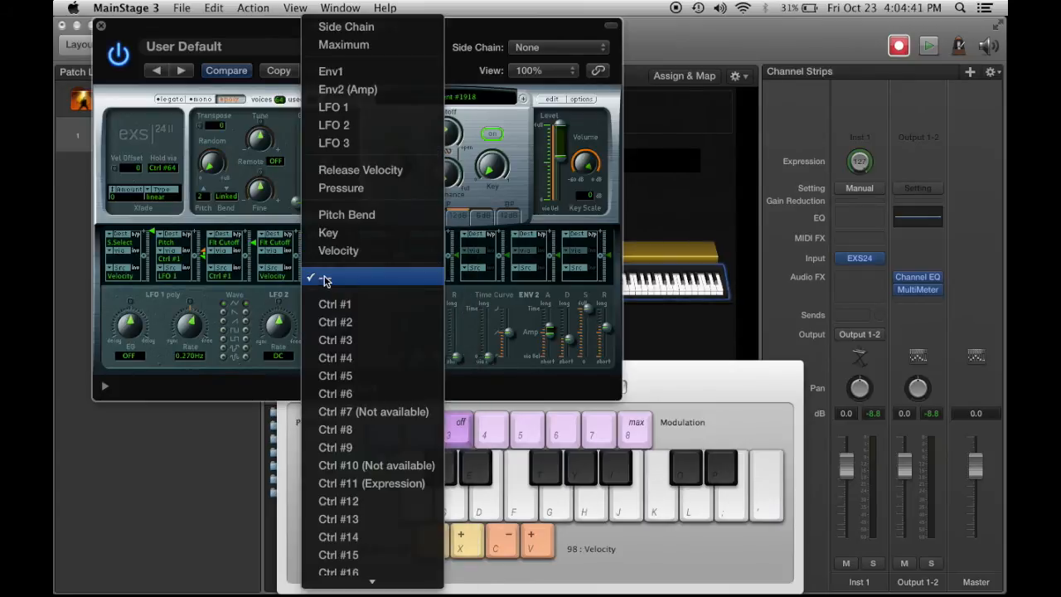
{"action": "left_click", "coordinate": [365, 304]}
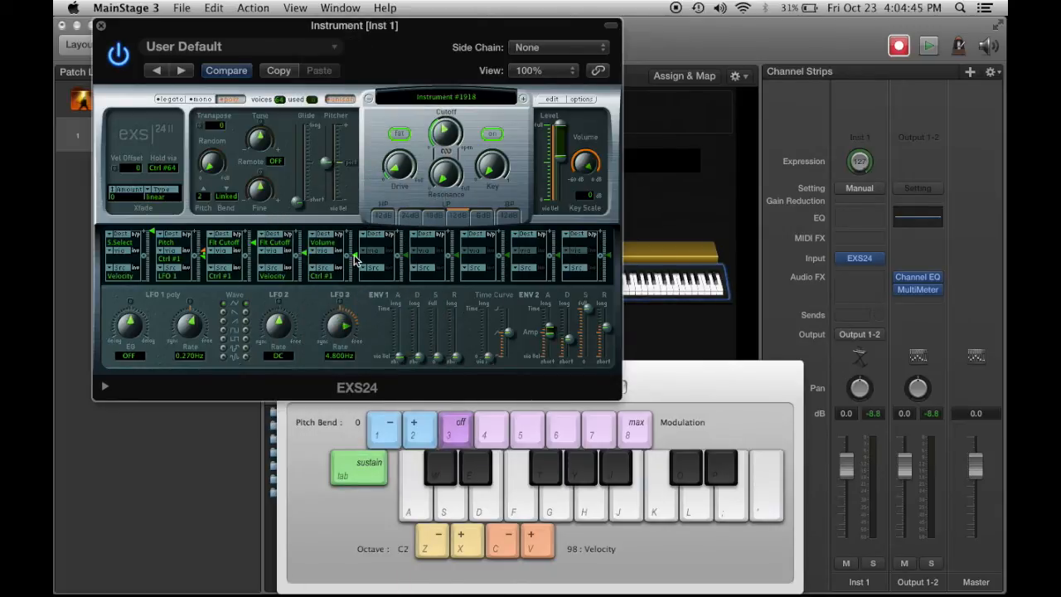
{"action": "mouse_move", "coordinate": [356, 259]}
{"action": "left_click_drag", "start_coordinate": [356, 260], "coordinate": [355, 279]}
Route Velocity to Volume in the sixth modulation routing, set its amount slightly below zero, and play a test chord
{"action": "left_click", "coordinate": [373, 240]}
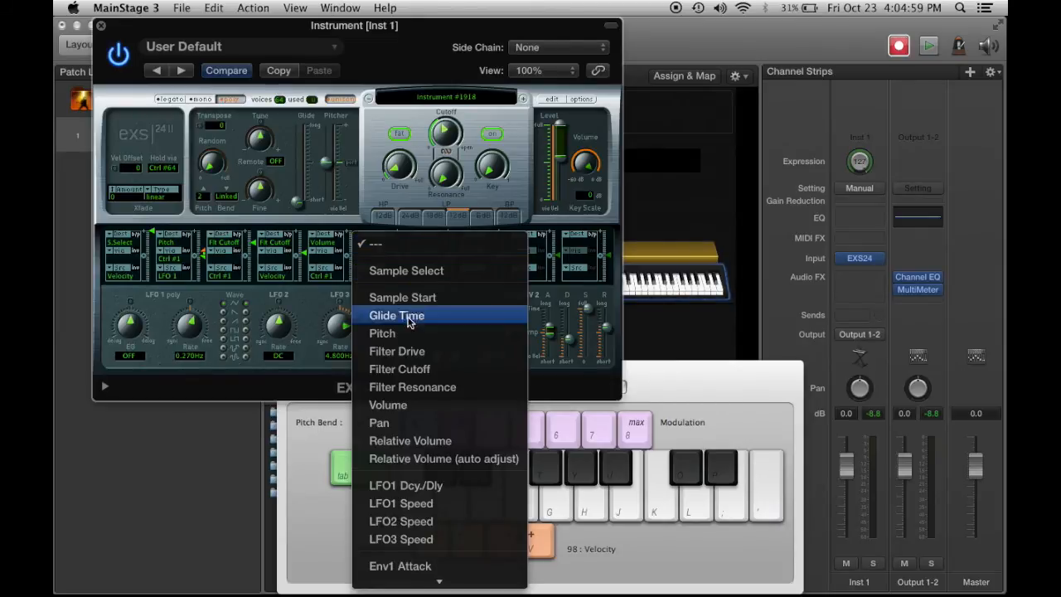
{"action": "left_click", "coordinate": [420, 406]}
{"action": "left_click", "coordinate": [376, 279]}
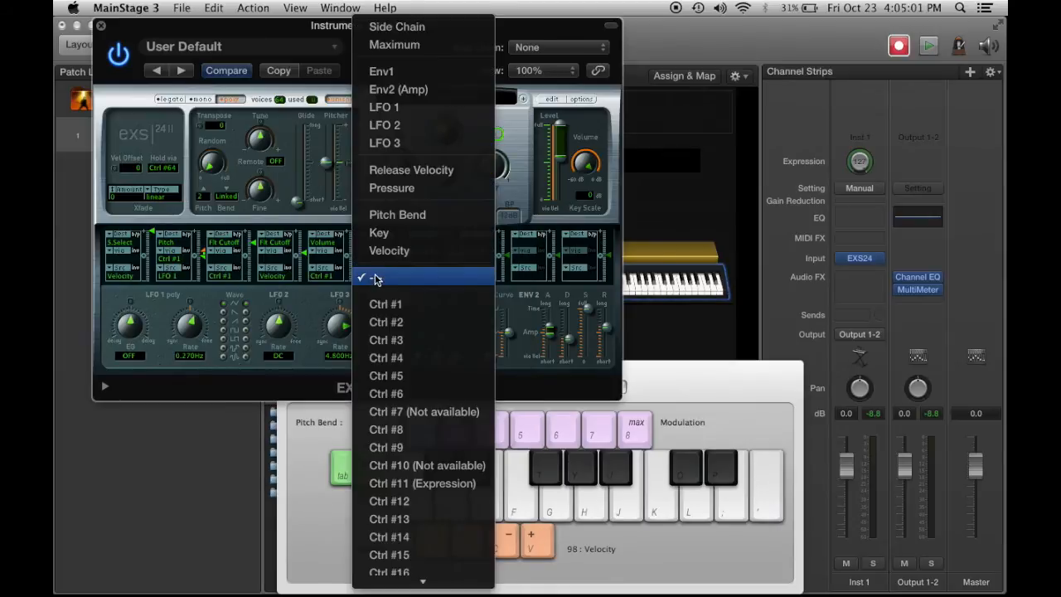
{"action": "left_click", "coordinate": [405, 248]}
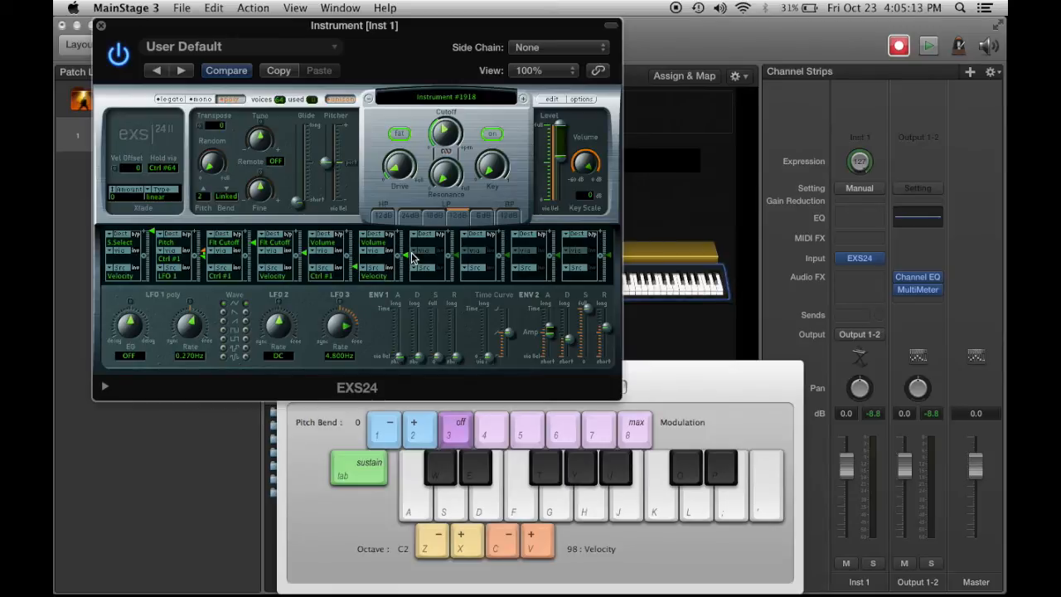
{"action": "left_click_drag", "start_coordinate": [408, 257], "coordinate": [408, 268]}
{"action": "key", "text": "a"}
{"action": "key", "text": "g"}
{"action": "key", "text": "l"}
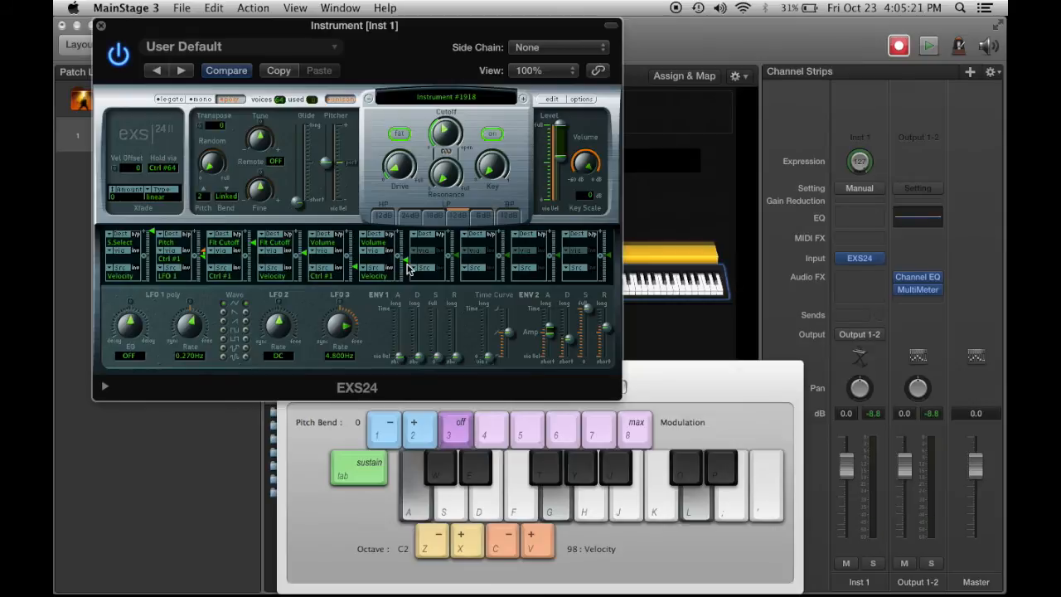
Play a few test notes to check the finished modulation settings and close the EXS24 instrument window
{"action": "key", "text": "h"}
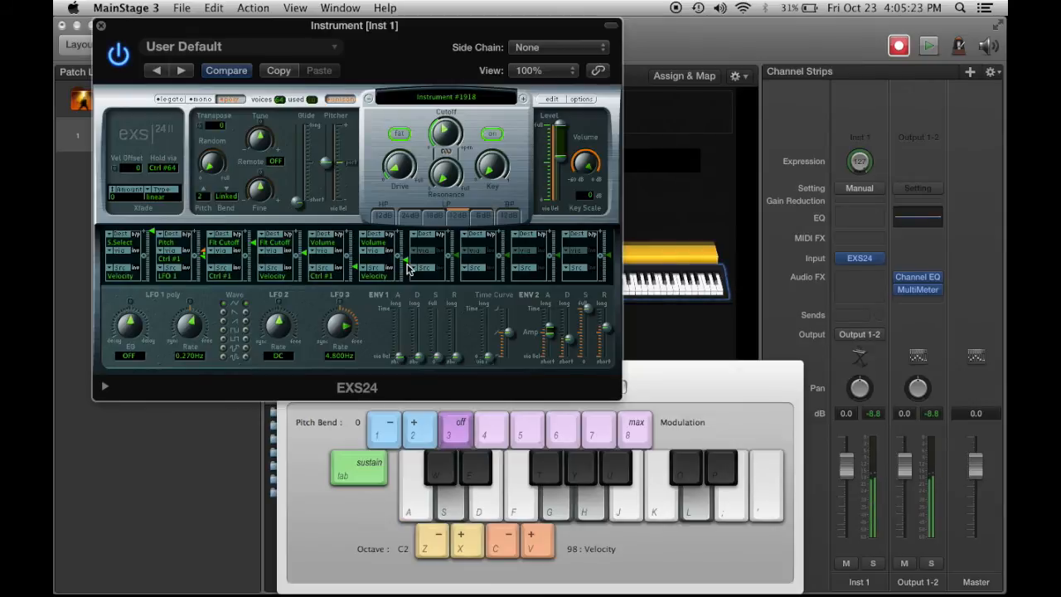
{"action": "key", "text": "d"}
{"action": "key", "text": "j"}
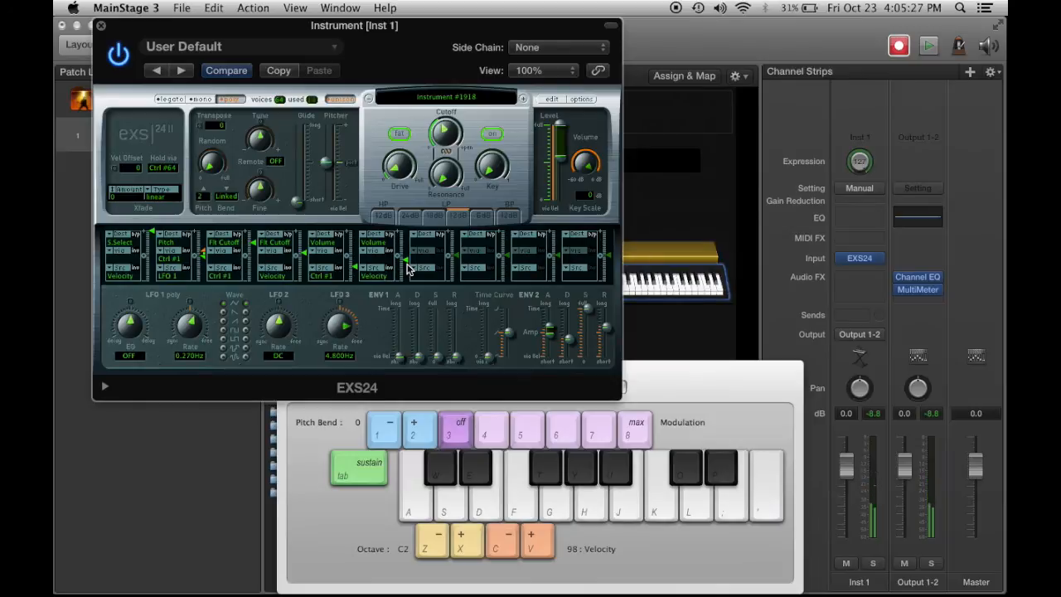
{"action": "mouse_move", "coordinate": [613, 328]}
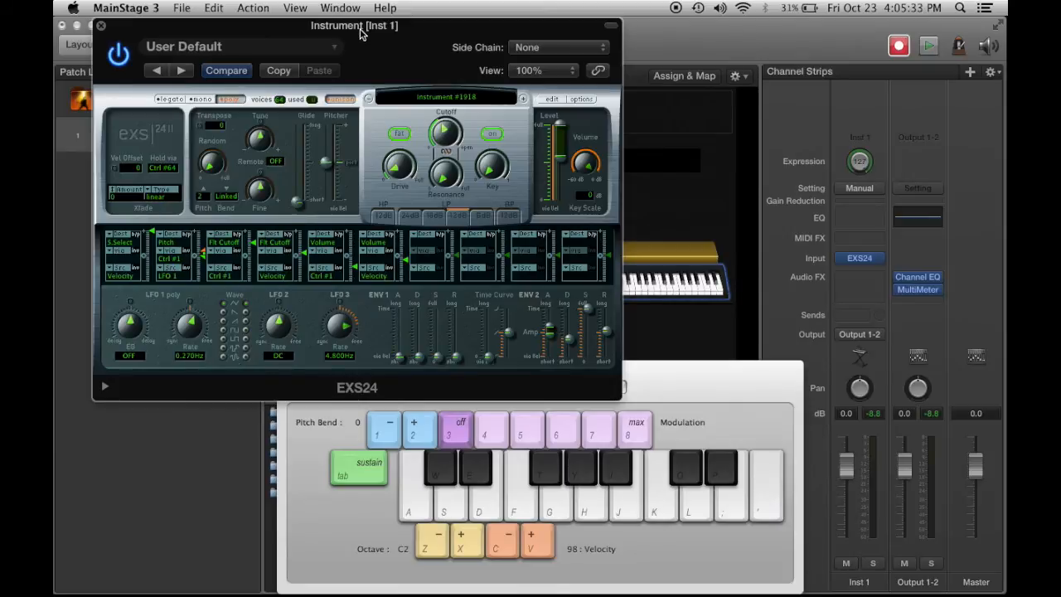
{"action": "left_click", "coordinate": [101, 26]}
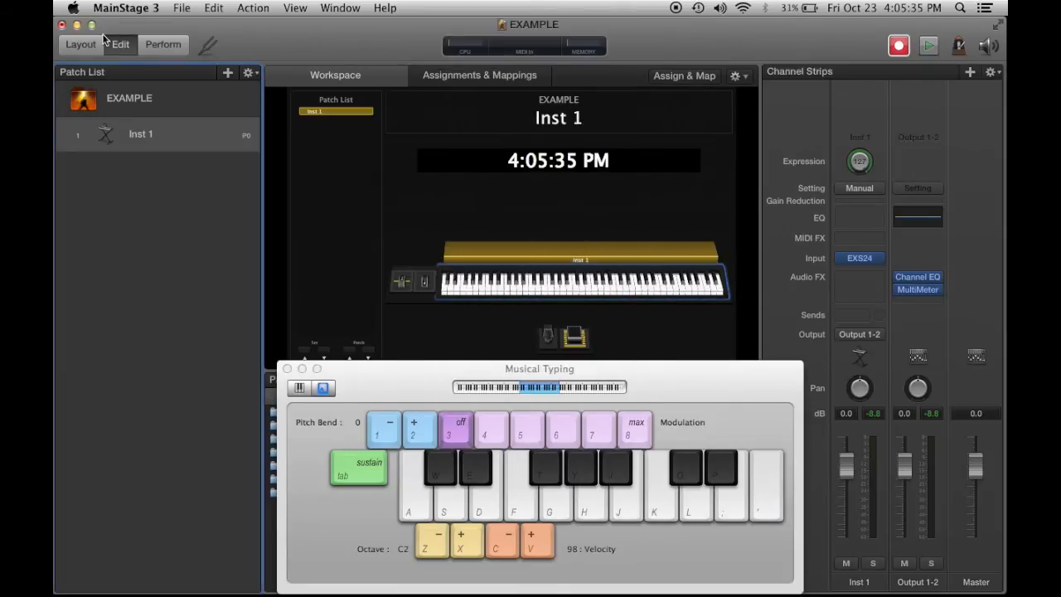
Rename the Inst 1 patch to Neu Bright White
{"action": "left_click", "coordinate": [144, 136]}
{"action": "double_click", "coordinate": [143, 134]}
{"action": "type", "text": "N"}
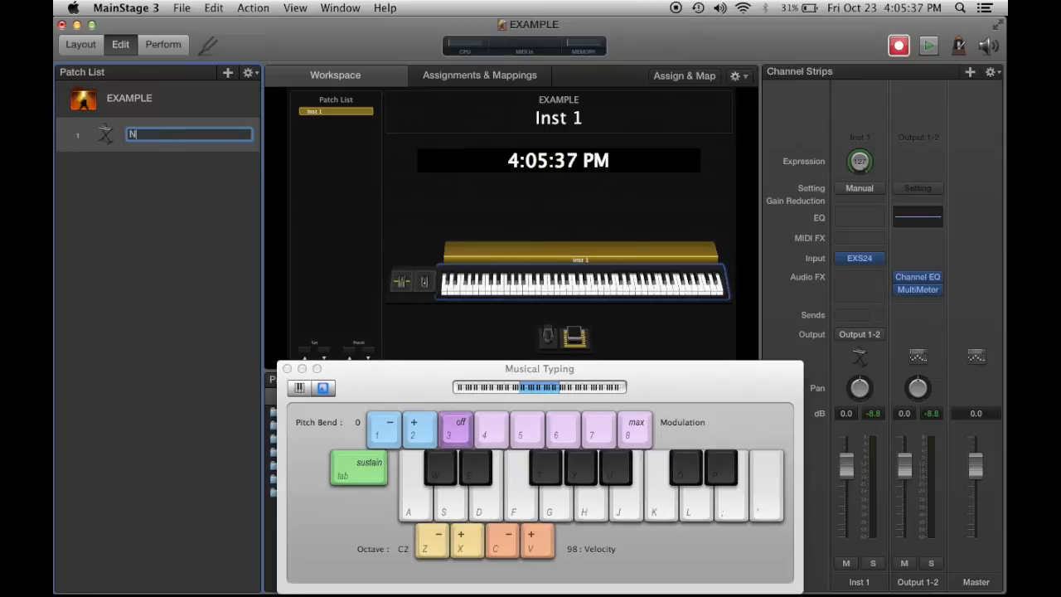
{"action": "type", "text": "eu Bright White"}
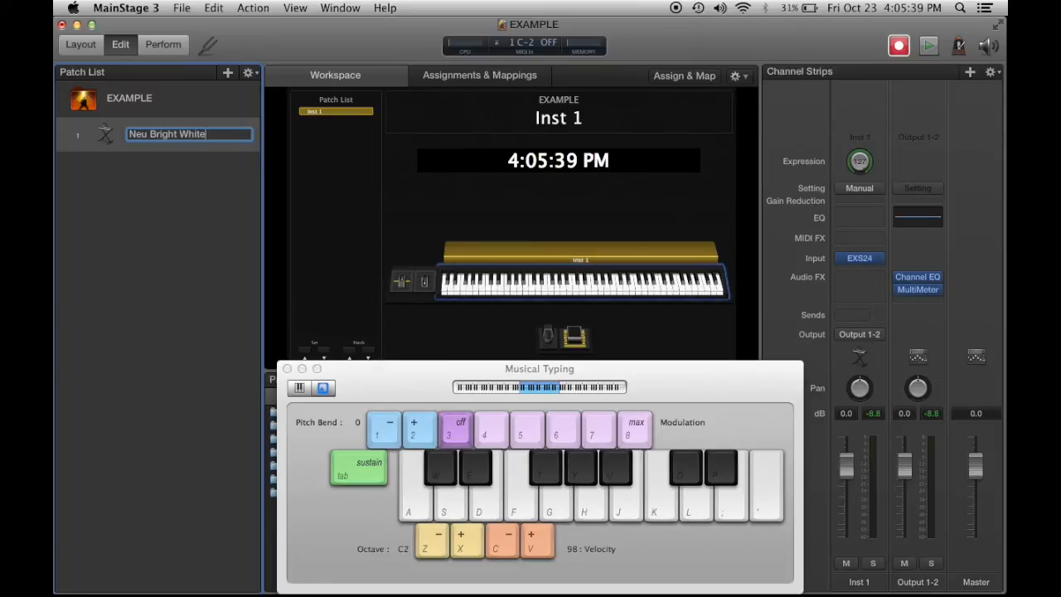
{"action": "key", "text": "Return"}
Save the patch as Neu Bright White in the Patches folder above Redeemer
{"action": "key", "text": "super+e"}
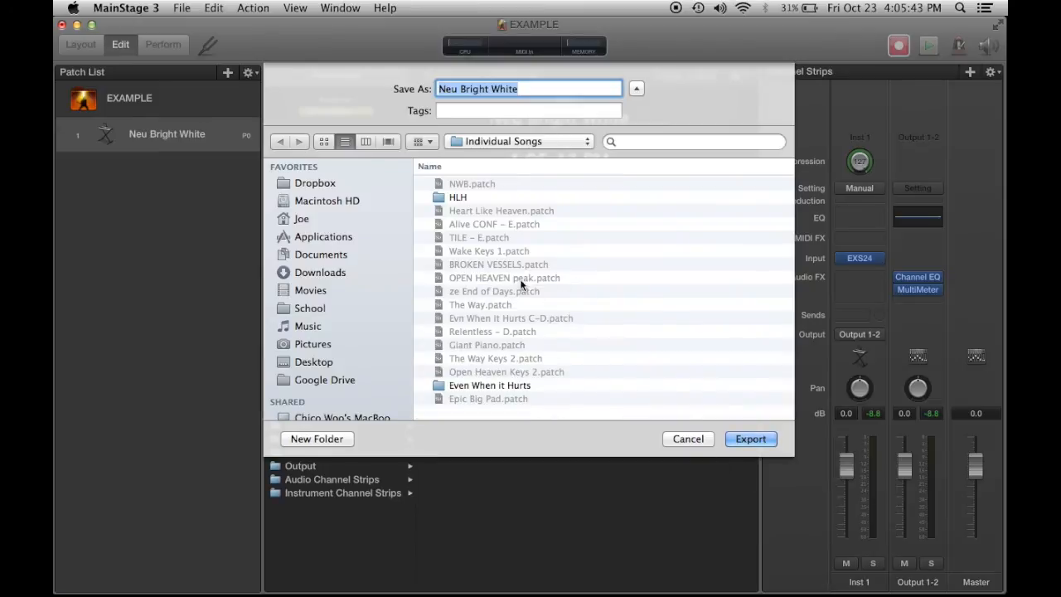
{"action": "left_click", "coordinate": [688, 440]}
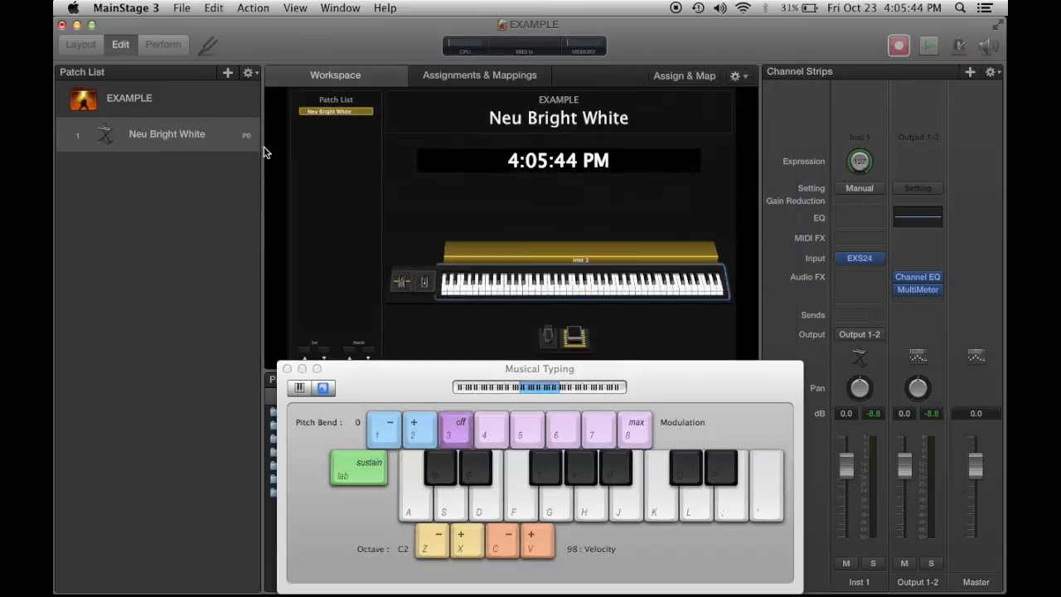
{"action": "left_click", "coordinate": [248, 73]}
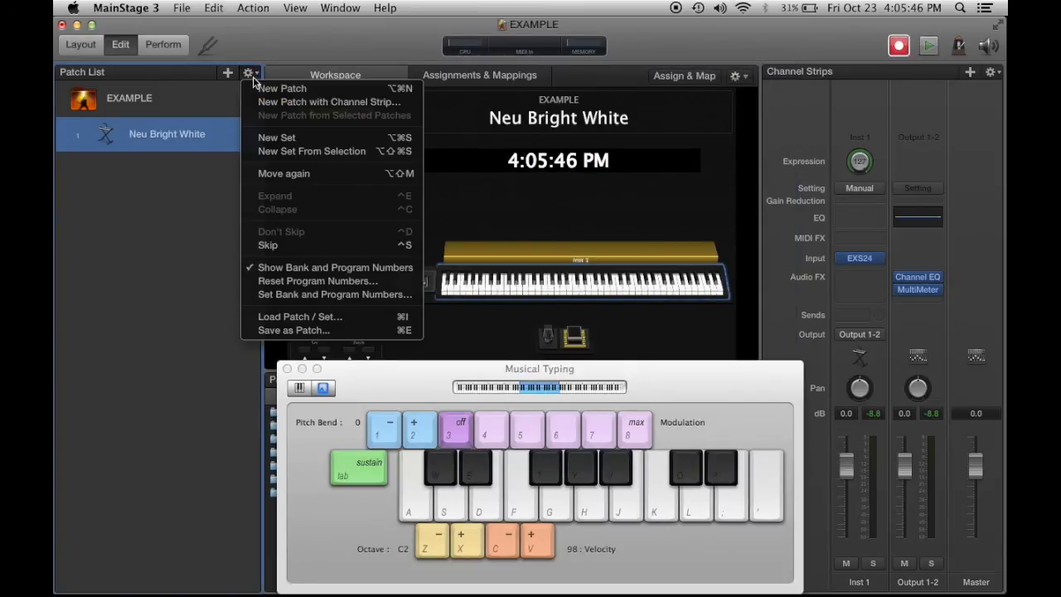
{"action": "left_click", "coordinate": [366, 330]}
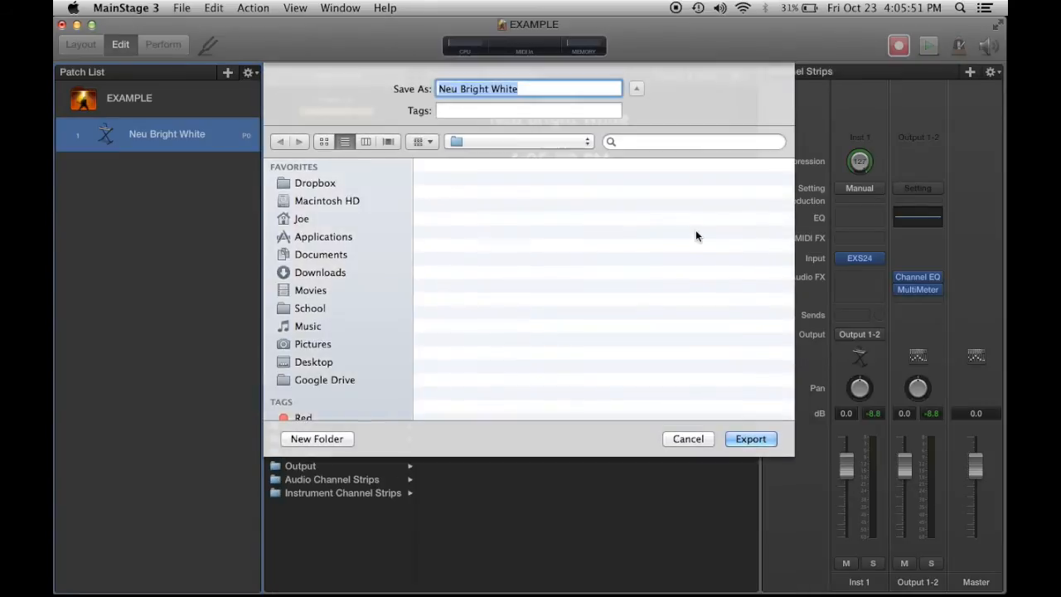
{"action": "left_click", "coordinate": [484, 142]}
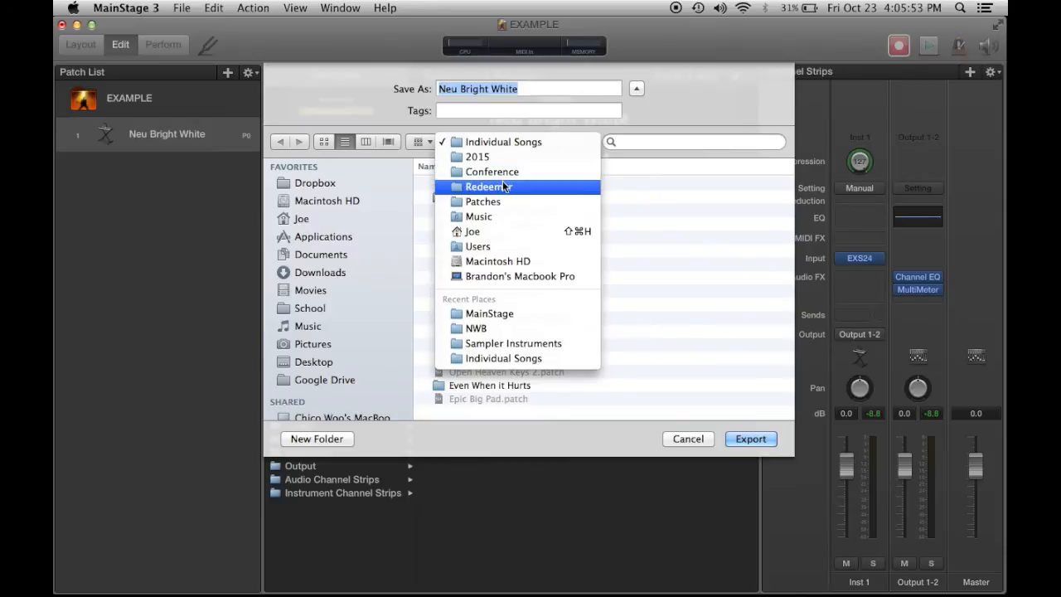
{"action": "left_click", "coordinate": [503, 183]}
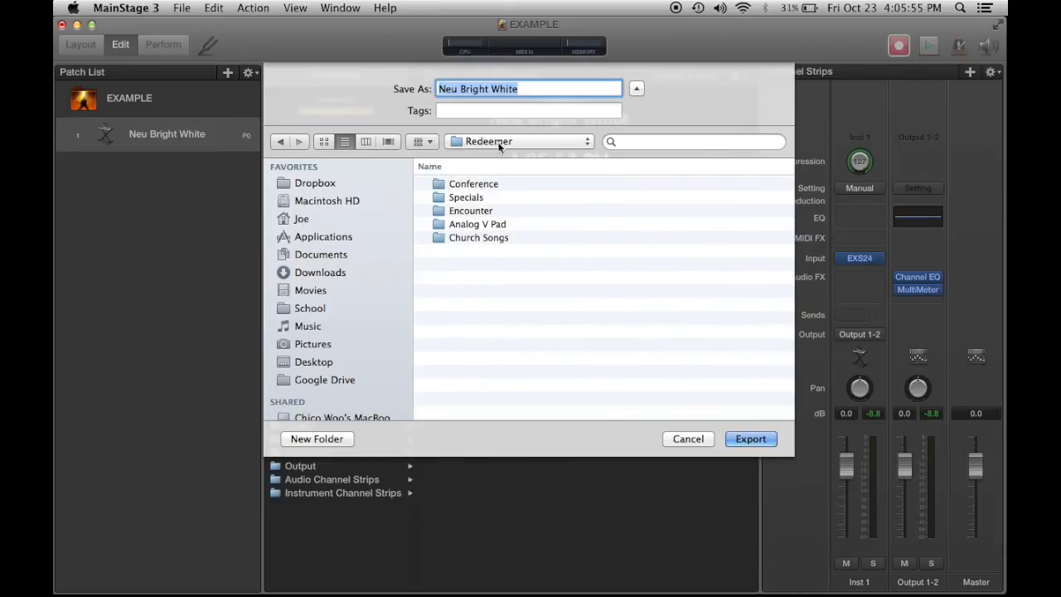
{"action": "left_click", "coordinate": [496, 142]}
{"action": "left_click", "coordinate": [496, 155]}
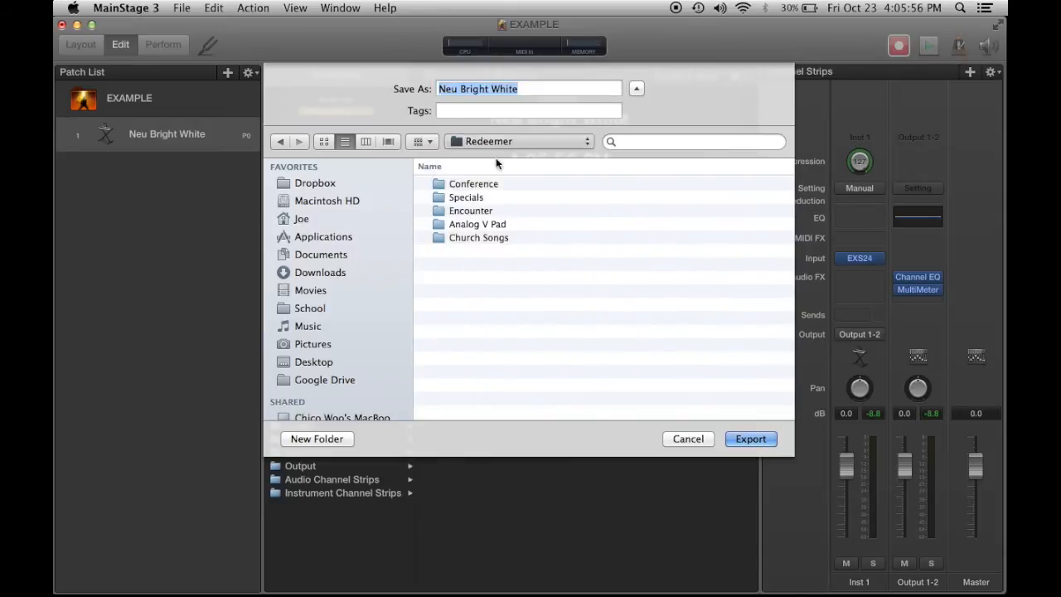
{"action": "left_click", "coordinate": [750, 438]}
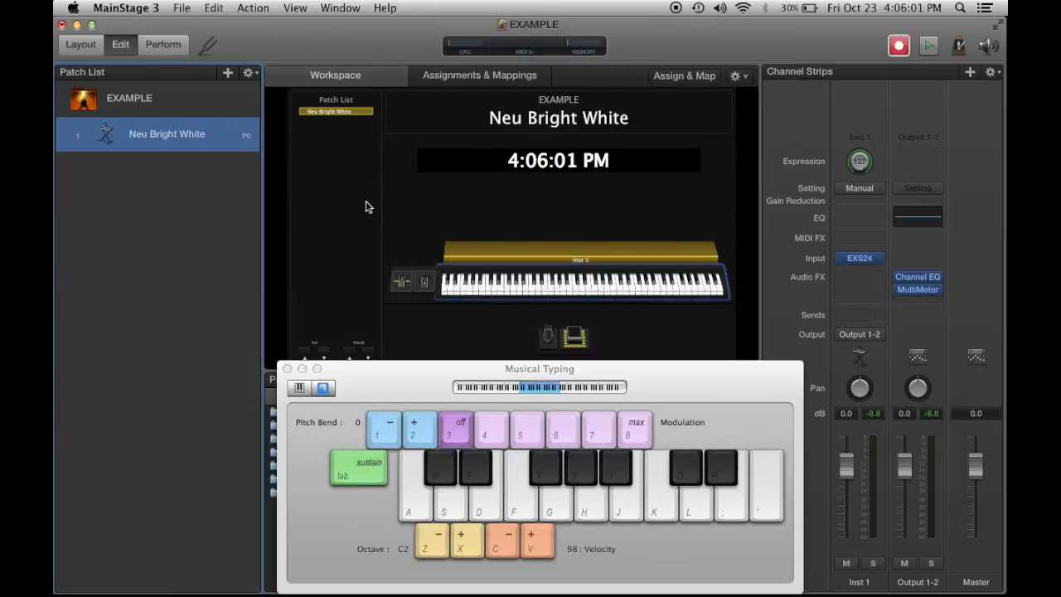
Close the EXS24 window and save the EXAMPLE concert
{"action": "left_click", "coordinate": [863, 261]}
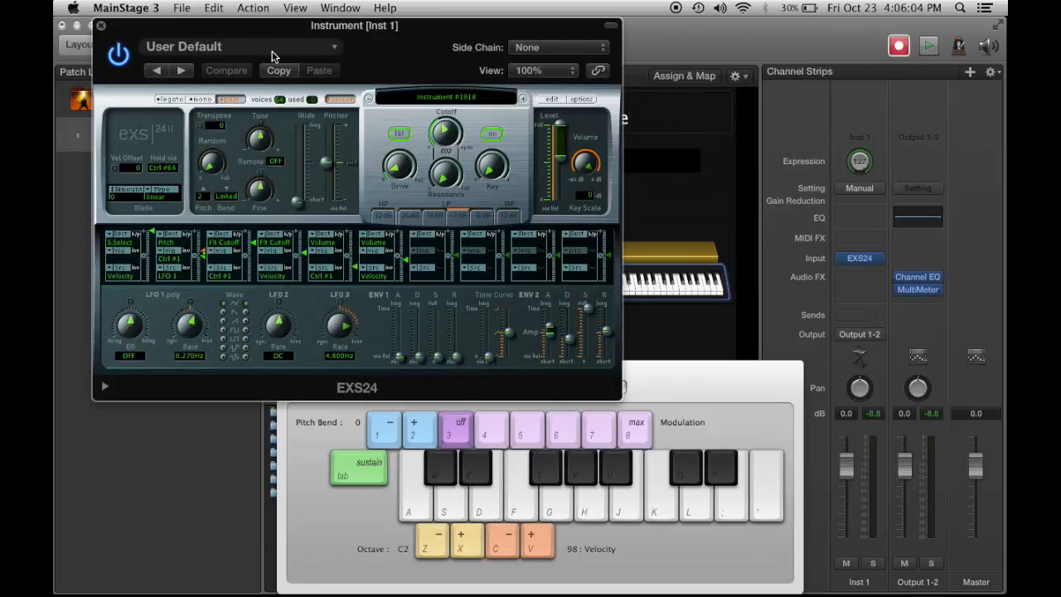
{"action": "left_click", "coordinate": [100, 26]}
{"action": "left_click", "coordinate": [182, 8]}
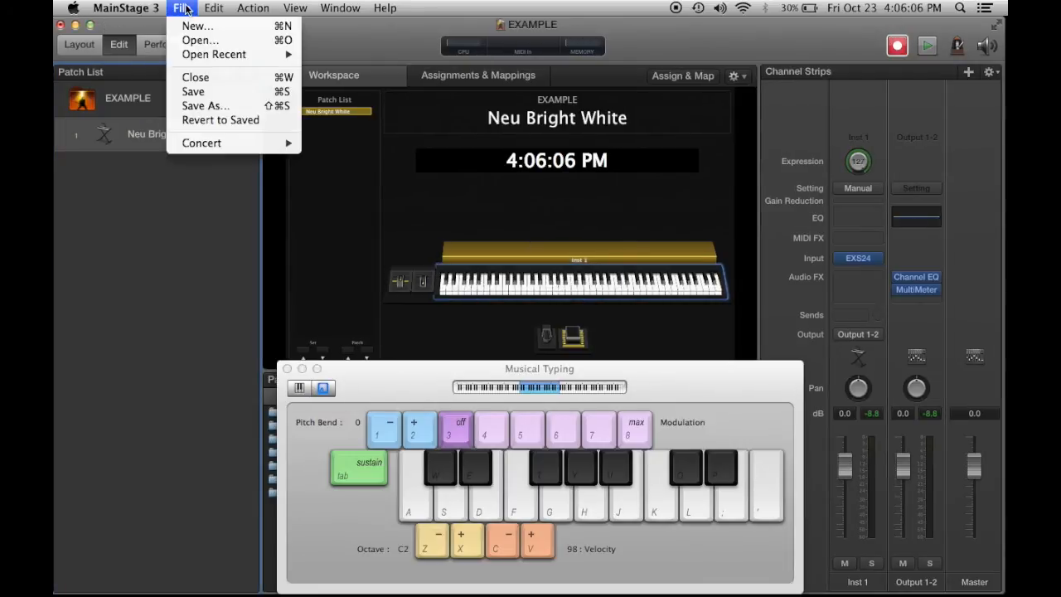
{"action": "left_click", "coordinate": [194, 91]}
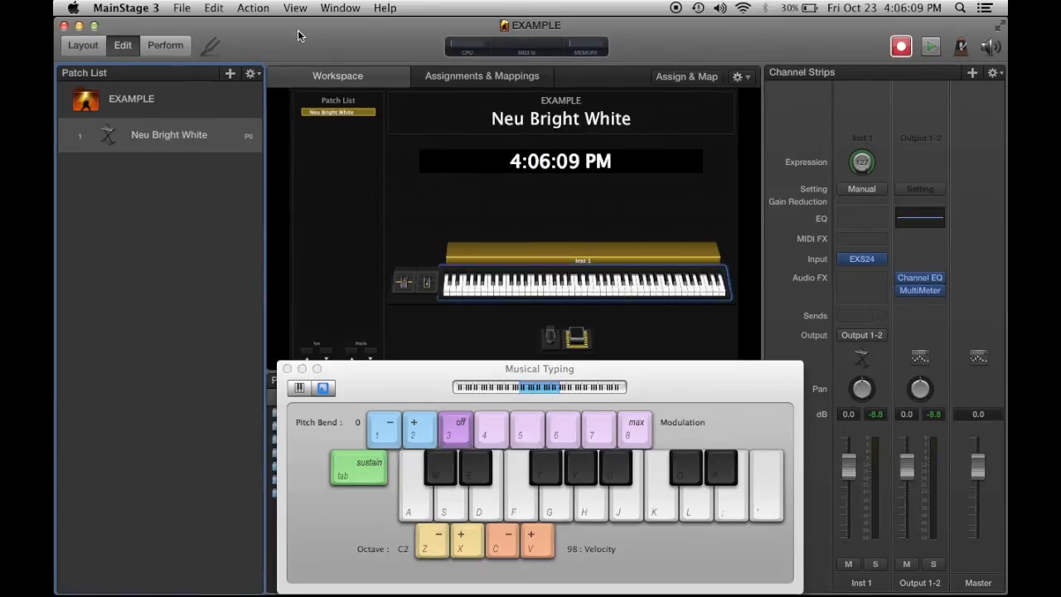
{"action": "mouse_move", "coordinate": [867, 259]}
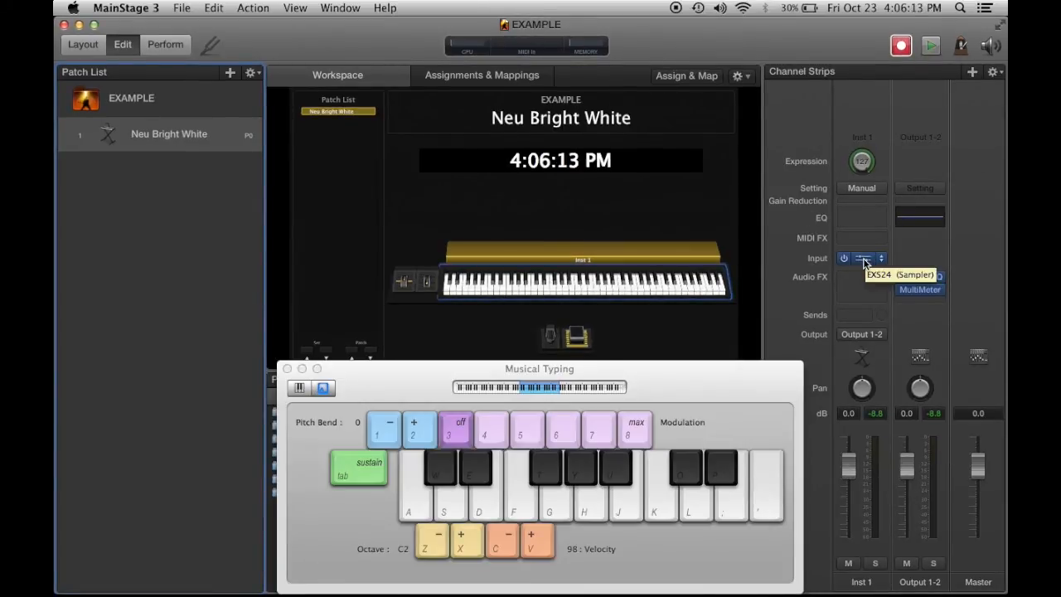
{"action": "left_click", "coordinate": [863, 260]}
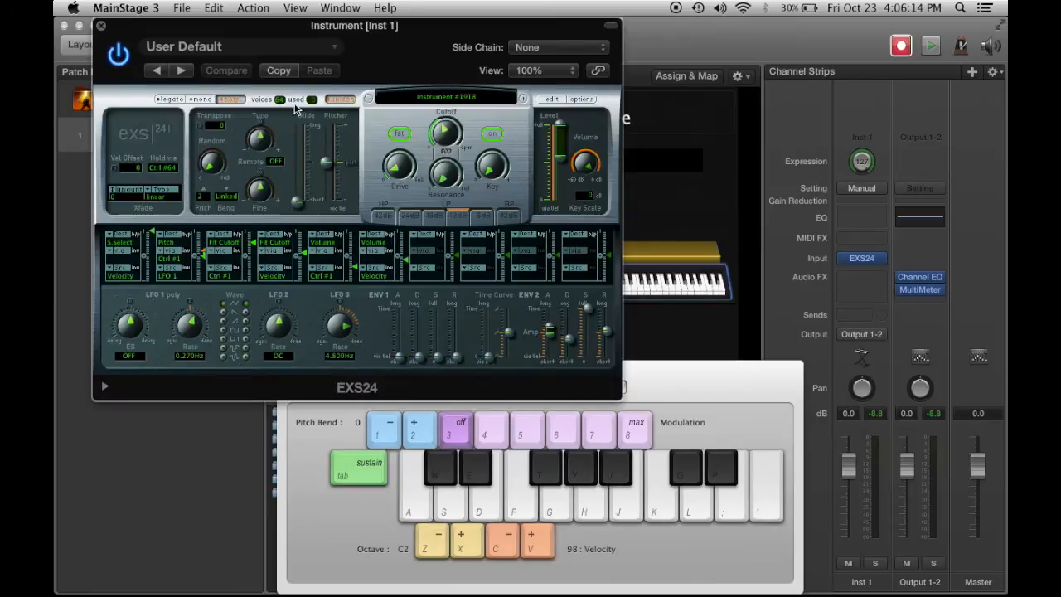
{"action": "left_click", "coordinate": [102, 31]}
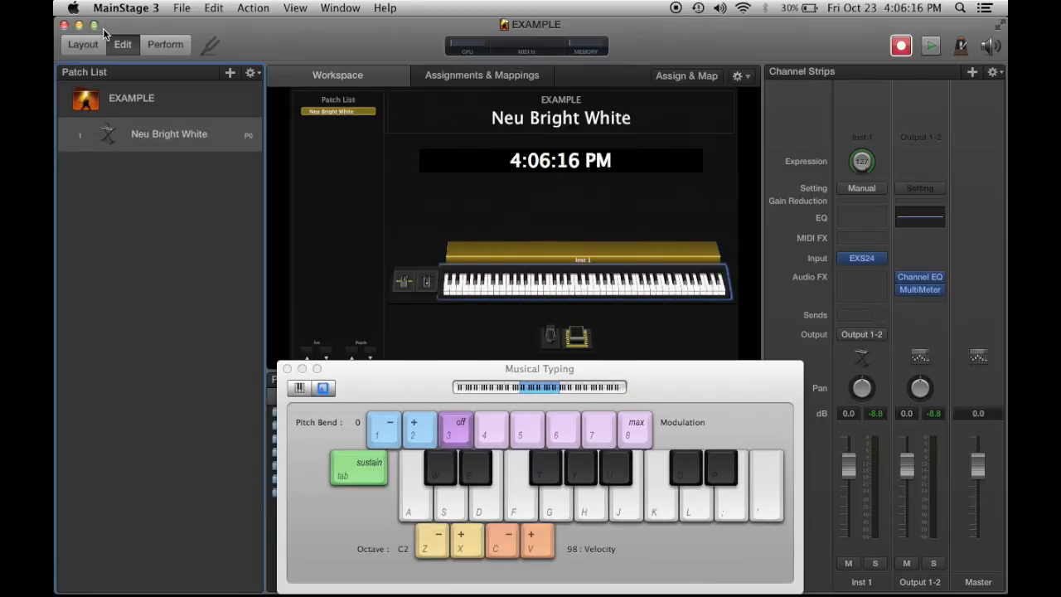
Export the sampler instrument and its sample files from the EXS24 Instrument Editor to the Desktop as NWB2
{"action": "left_click", "coordinate": [863, 260]}
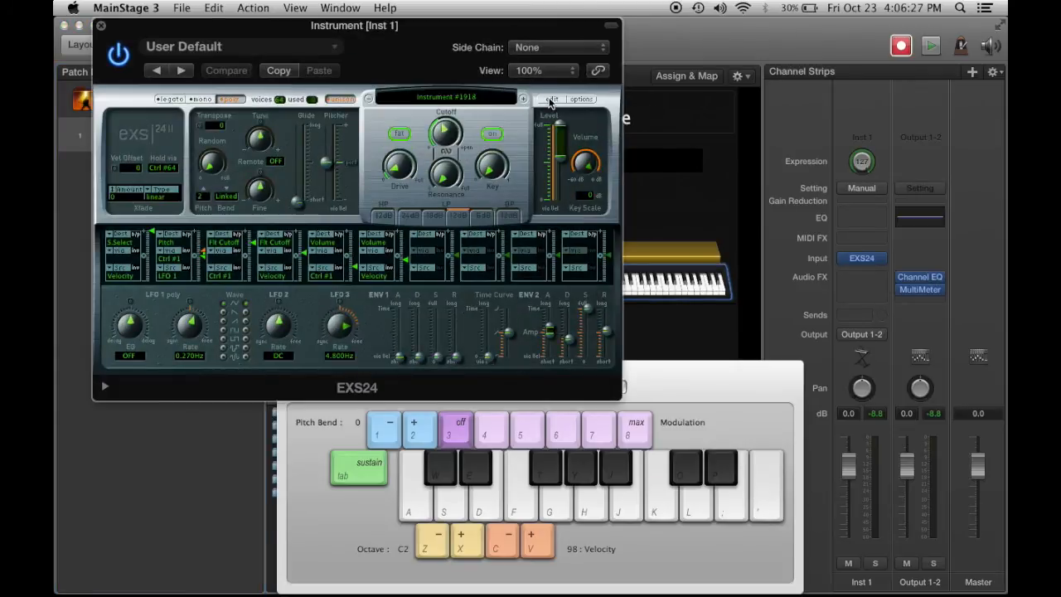
{"action": "left_click", "coordinate": [550, 101]}
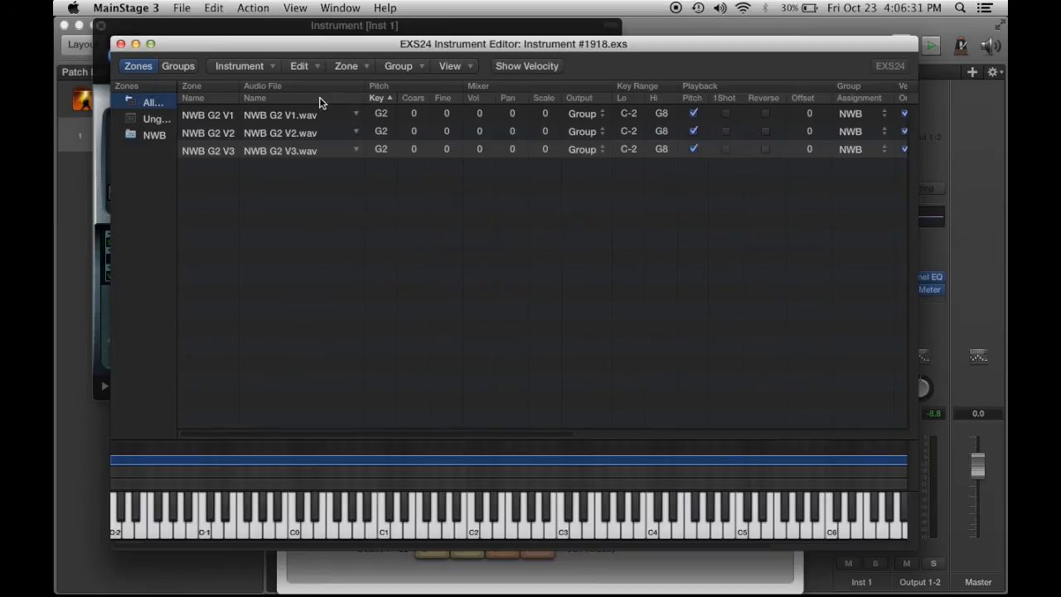
{"action": "left_click", "coordinate": [270, 71]}
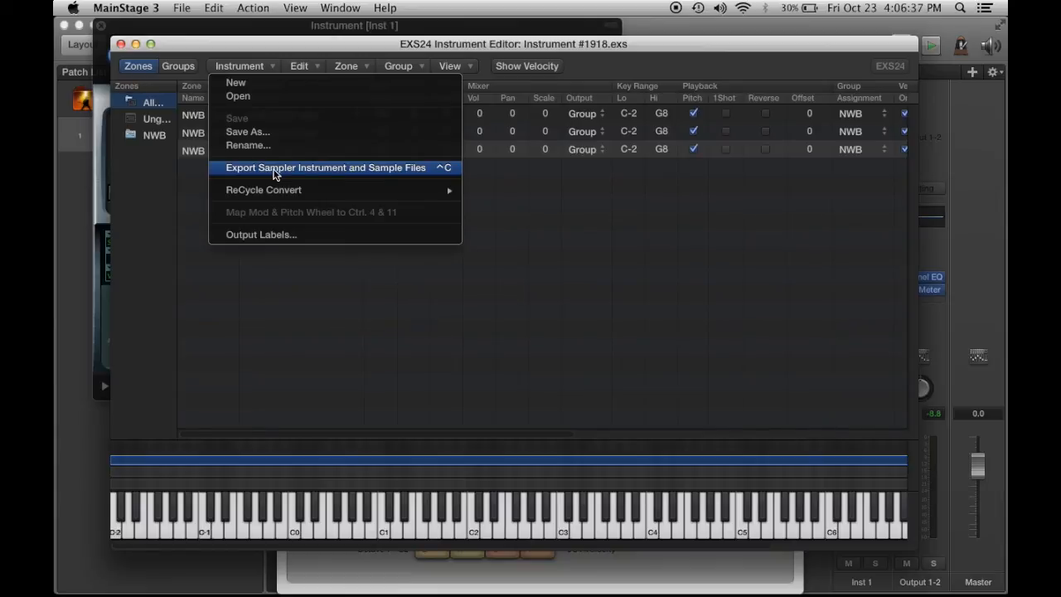
{"action": "left_click", "coordinate": [275, 169]}
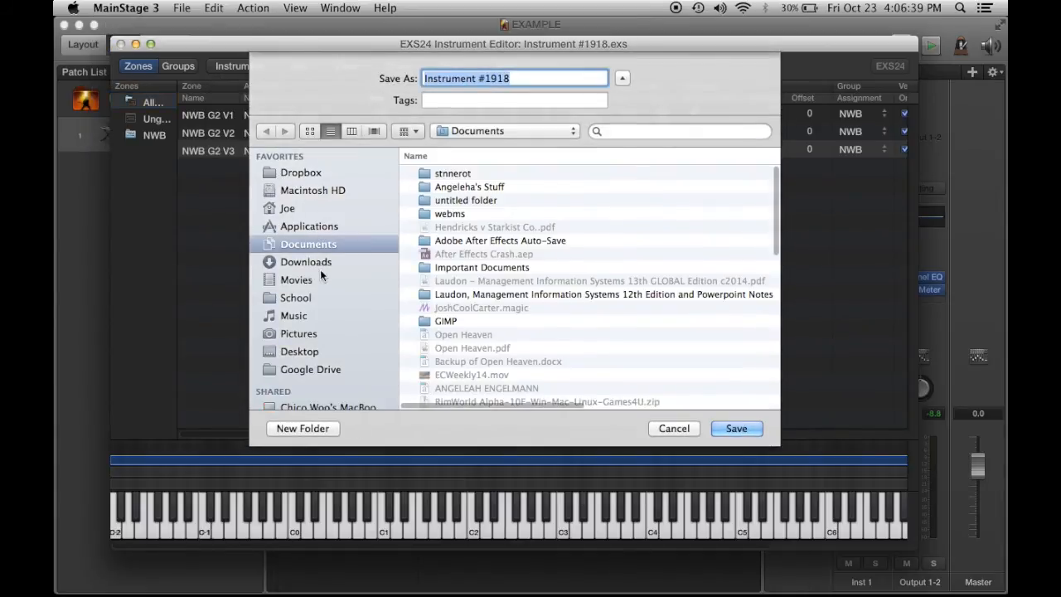
{"action": "left_click", "coordinate": [300, 352]}
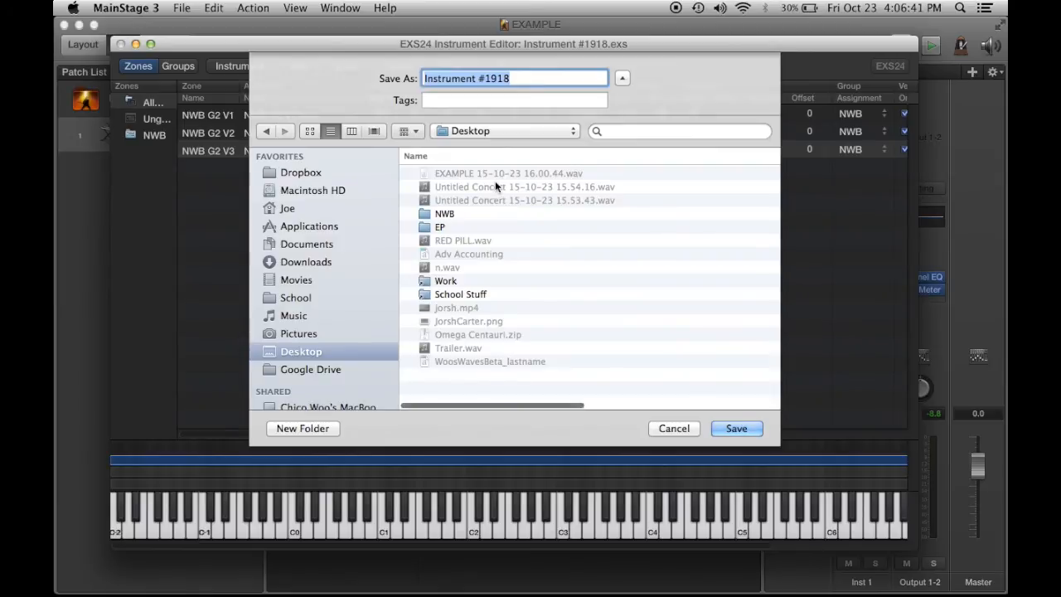
{"action": "key", "text": "BackSpace"}
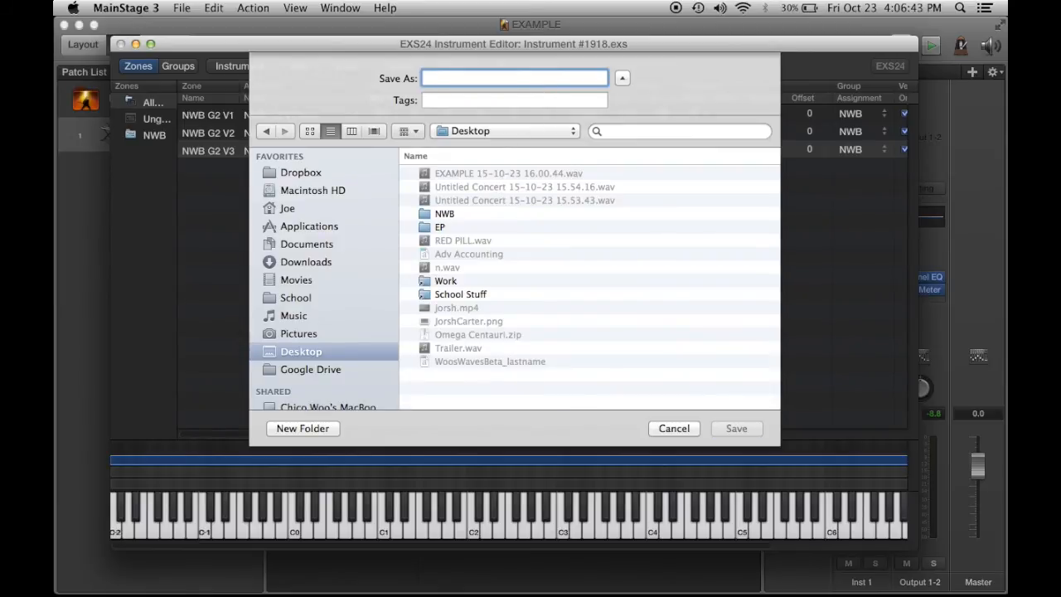
{"action": "type", "text": "NWB"}
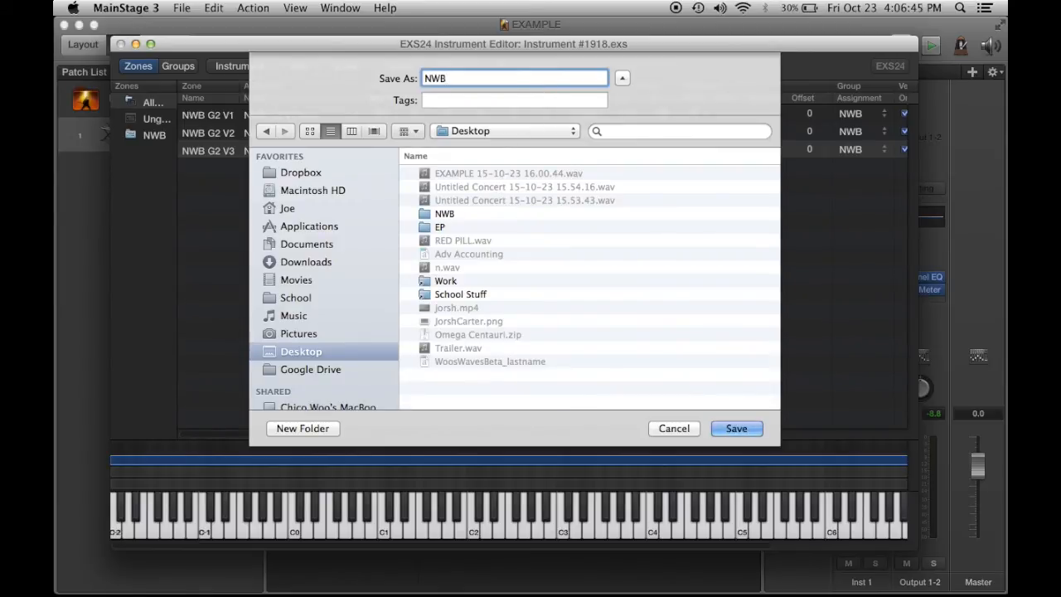
{"action": "type", "text": "2"}
{"action": "left_click", "coordinate": [735, 429]}
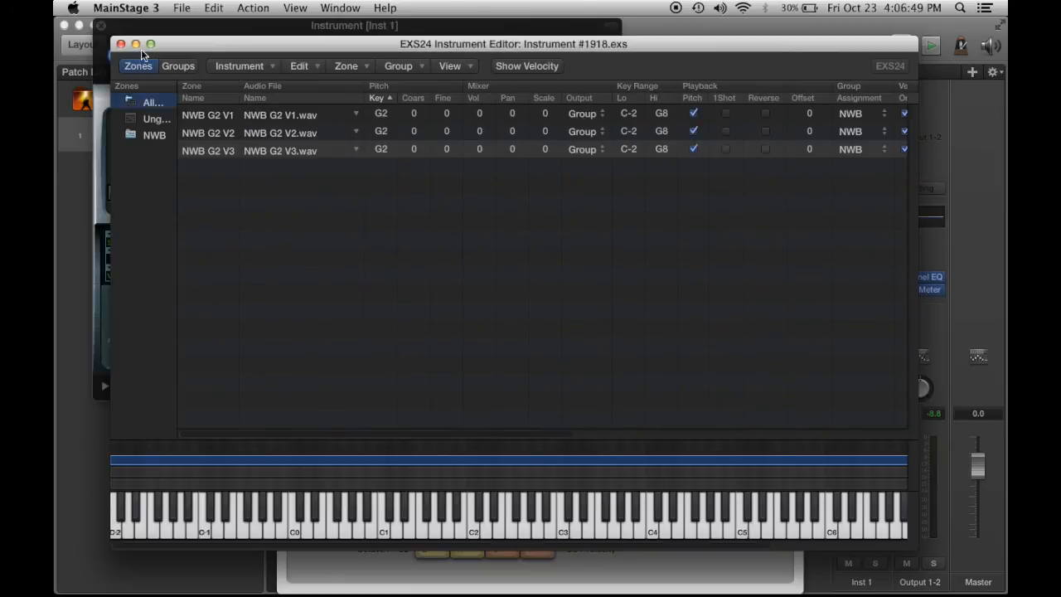
Close the EXS24 editor and instrument windows, stop the recording and close the EXAMPLE concert
{"action": "left_click", "coordinate": [121, 43]}
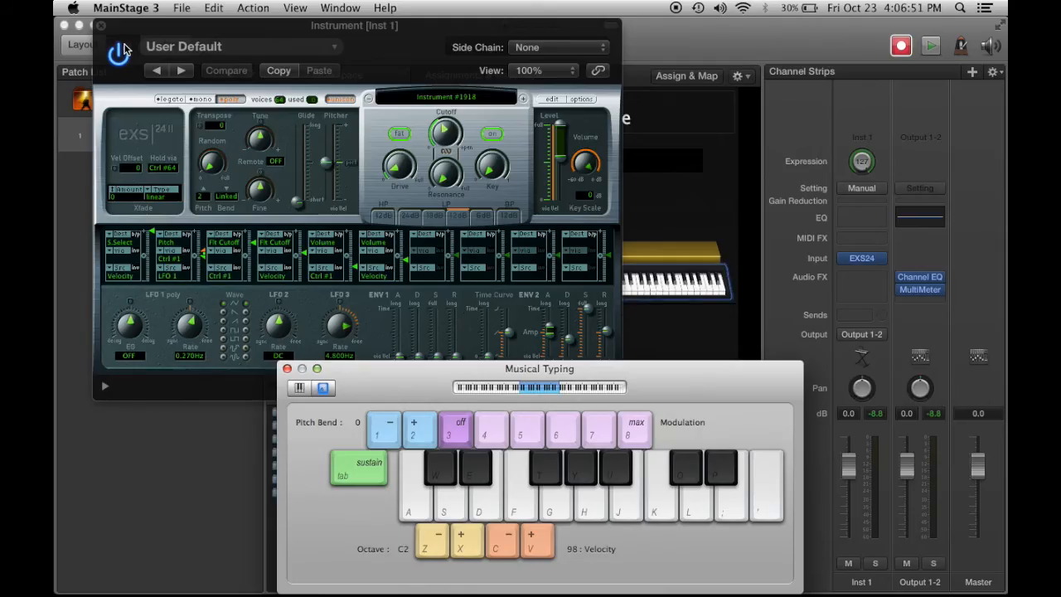
{"action": "left_click", "coordinate": [96, 26]}
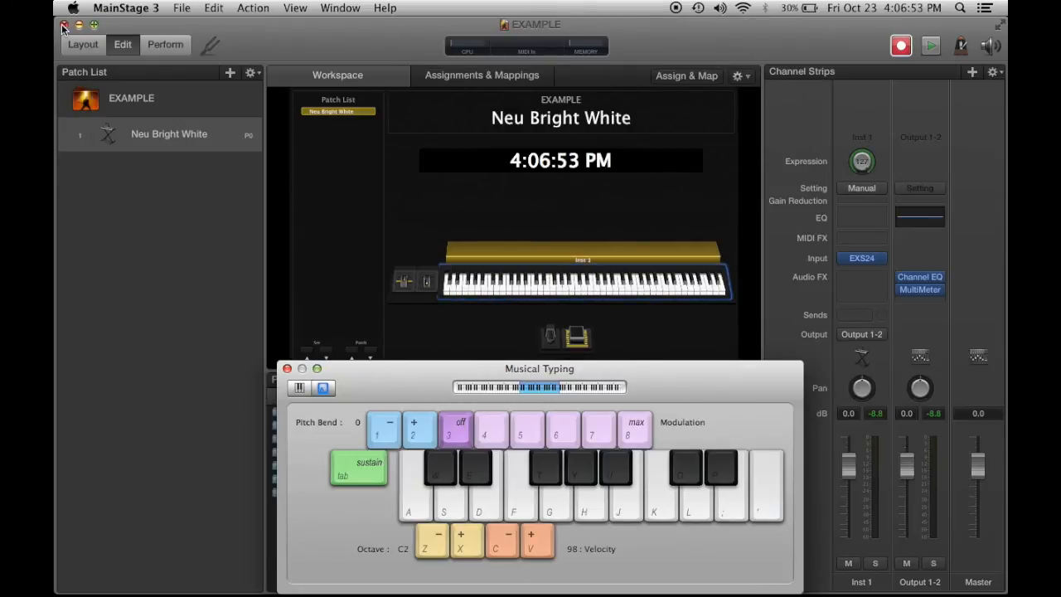
{"action": "left_click", "coordinate": [903, 48]}
{"action": "left_click", "coordinate": [65, 25]}
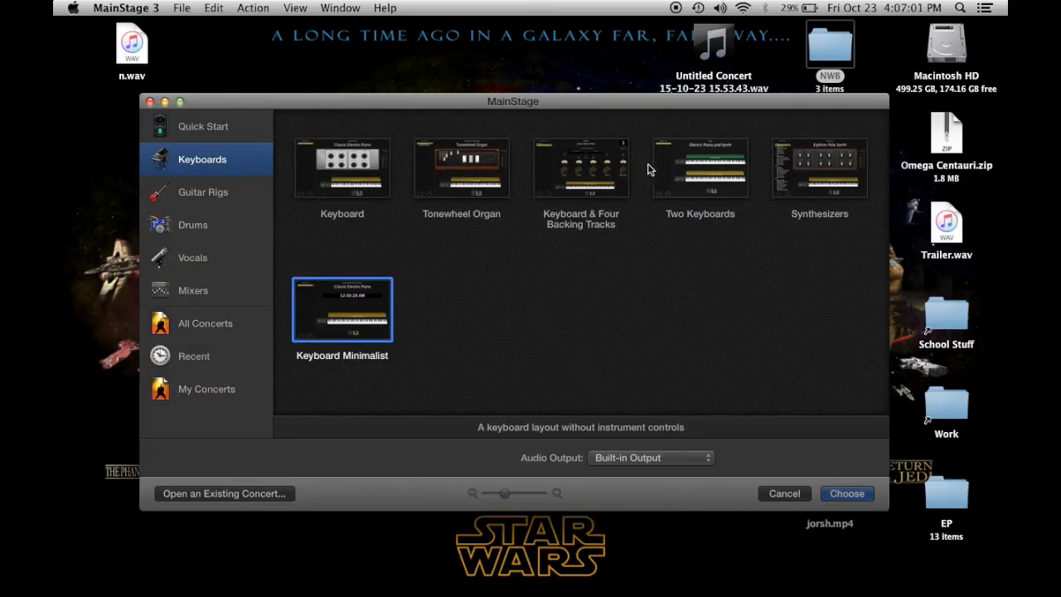
Create a concert from the Keyboard template and move its window down to uncover the desktop, dismissing the MIDI device notice
{"action": "double_click", "coordinate": [348, 184]}
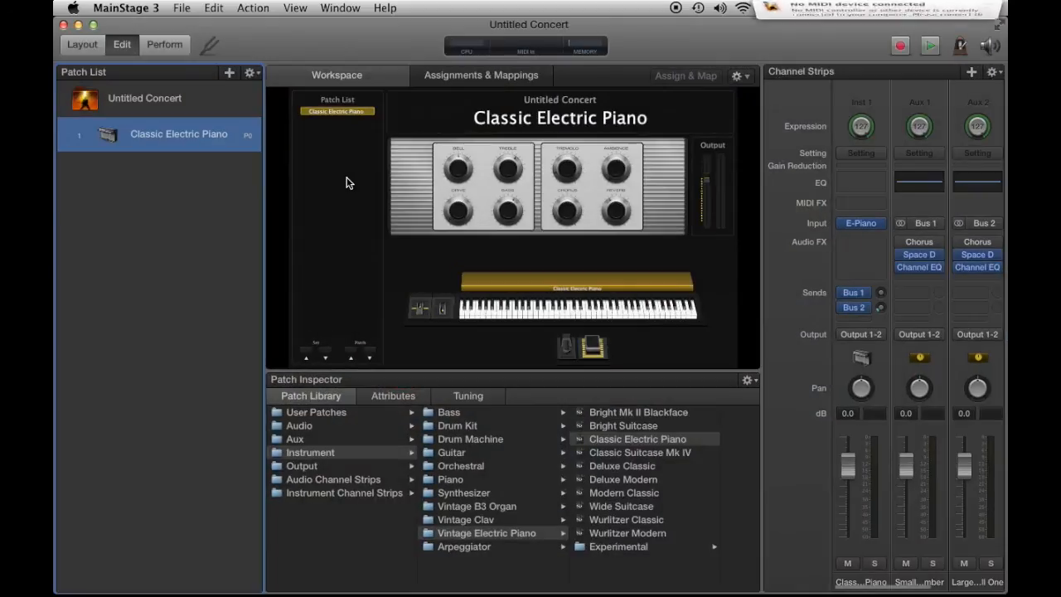
{"action": "left_click_drag", "start_coordinate": [383, 39], "coordinate": [387, 285]}
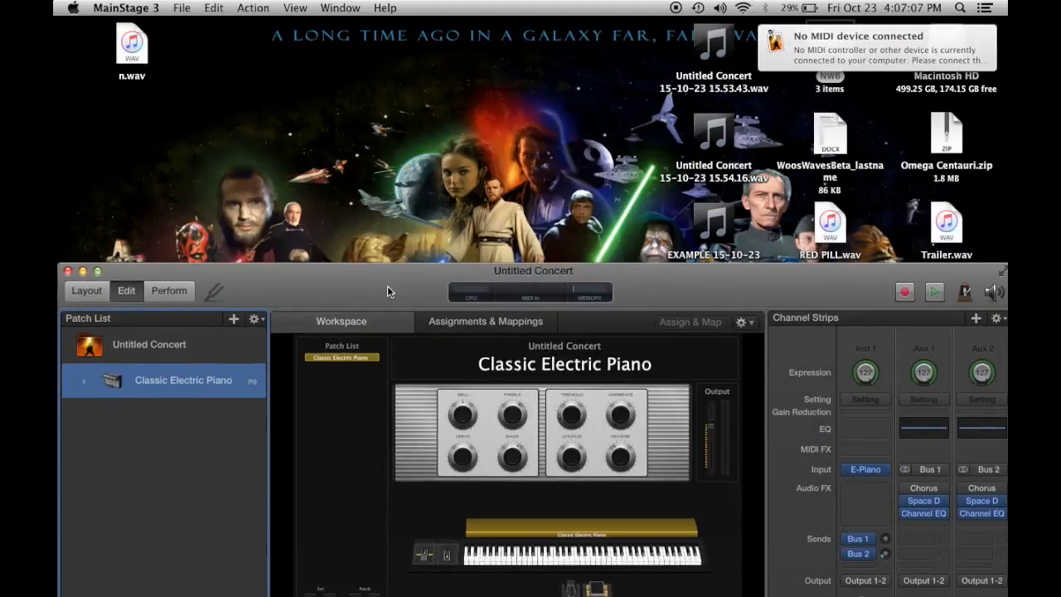
{"action": "left_click", "coordinate": [941, 48]}
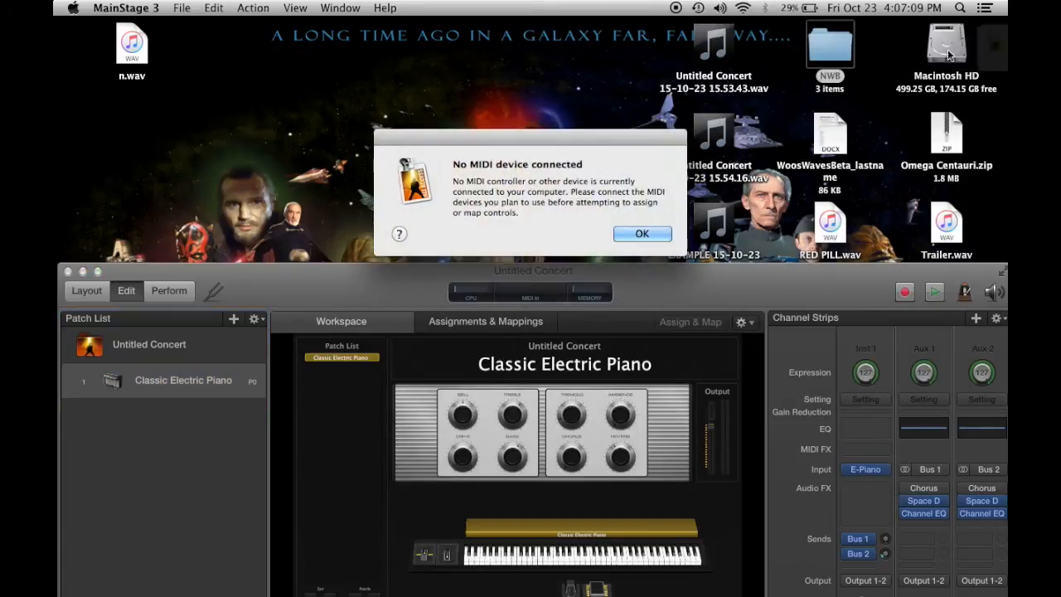
{"action": "left_click", "coordinate": [660, 235]}
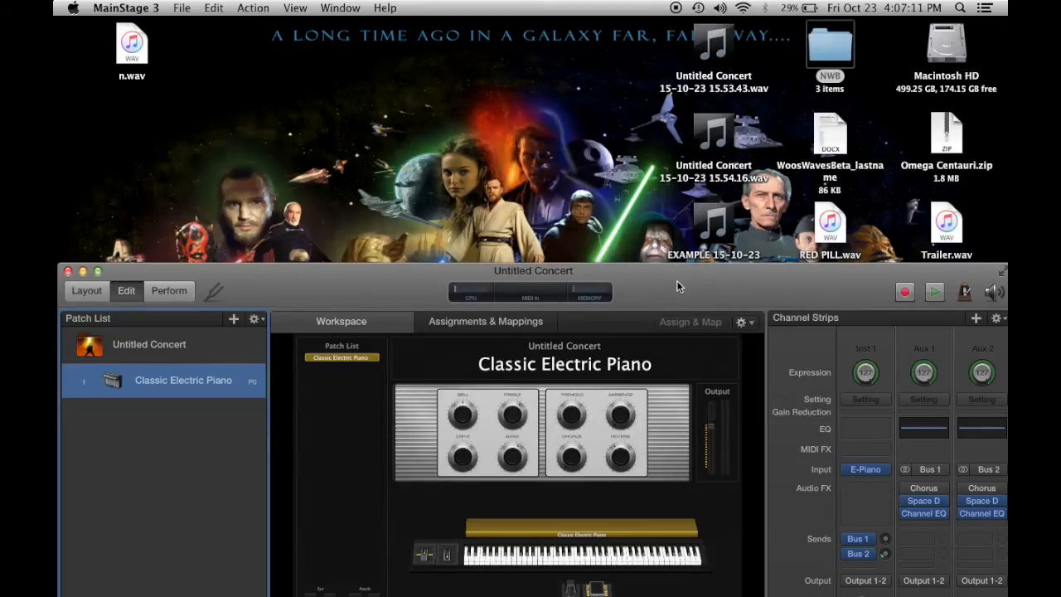
Move the concert window aside and regroup the NWB2 and Sampler Instruments folders in a clear area of the desktop
{"action": "left_click_drag", "start_coordinate": [677, 280], "coordinate": [322, 249]}
{"action": "left_click_drag", "start_coordinate": [525, 268], "coordinate": [220, 235]}
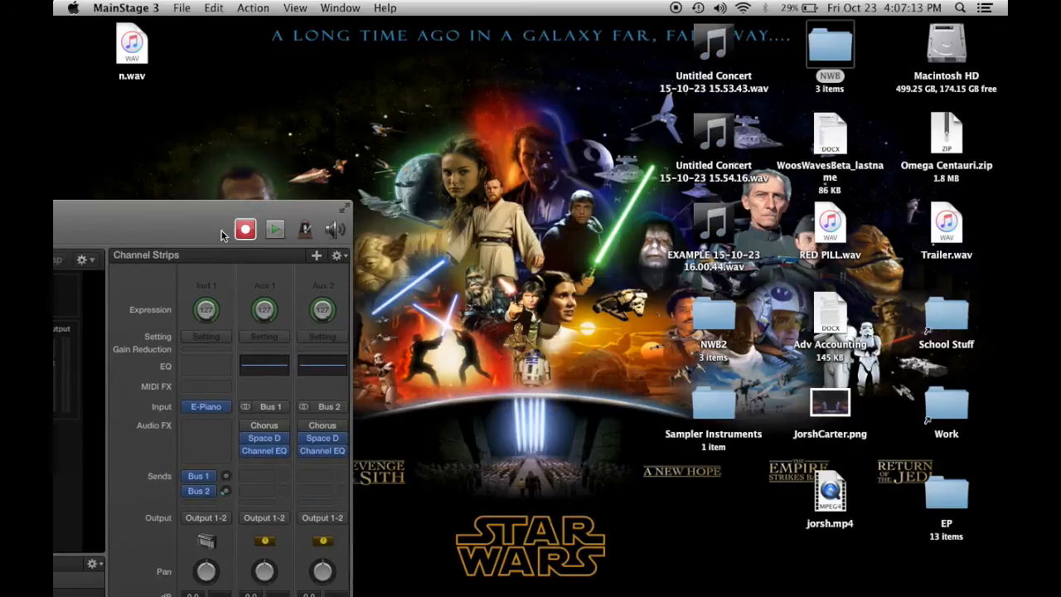
{"action": "left_click_drag", "start_coordinate": [662, 308], "coordinate": [523, 131]}
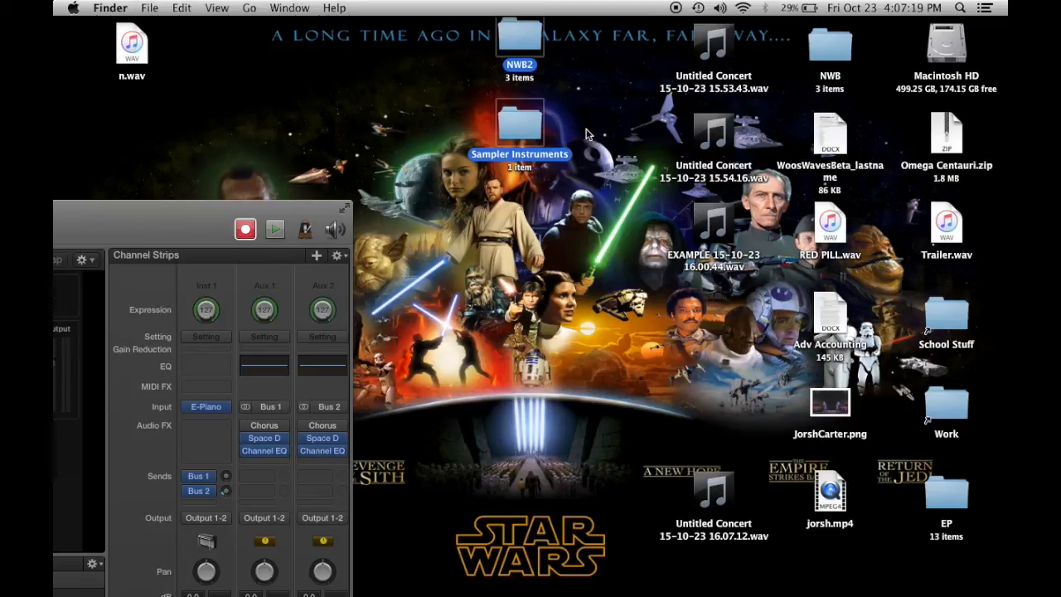
{"action": "left_click", "coordinate": [484, 58]}
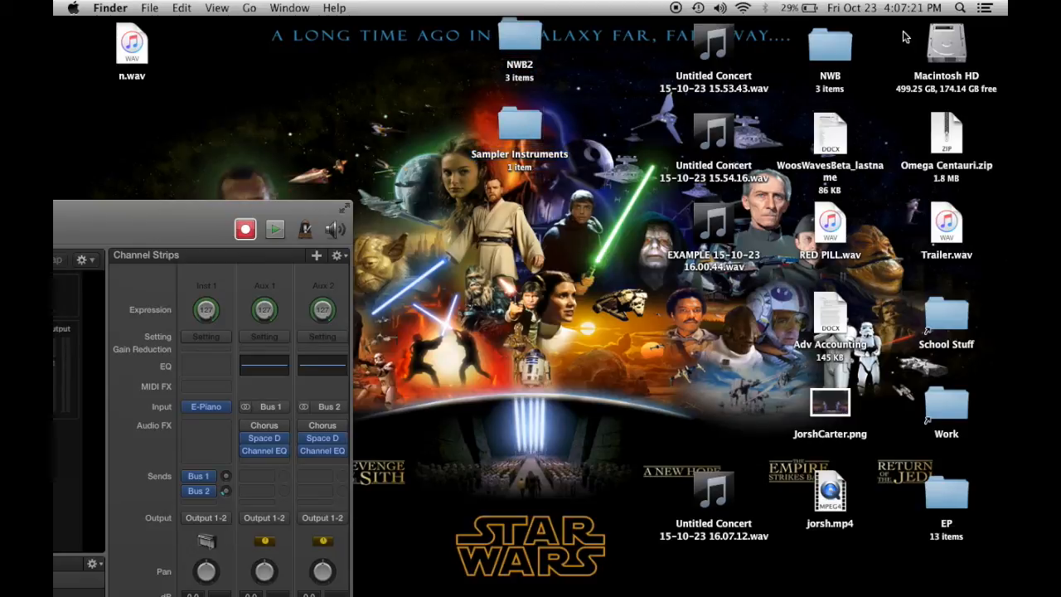
Open the Sampler Instruments folder inside the home folder's Music > Audio Music Apps on Macintosh HD
{"action": "double_click", "coordinate": [949, 34]}
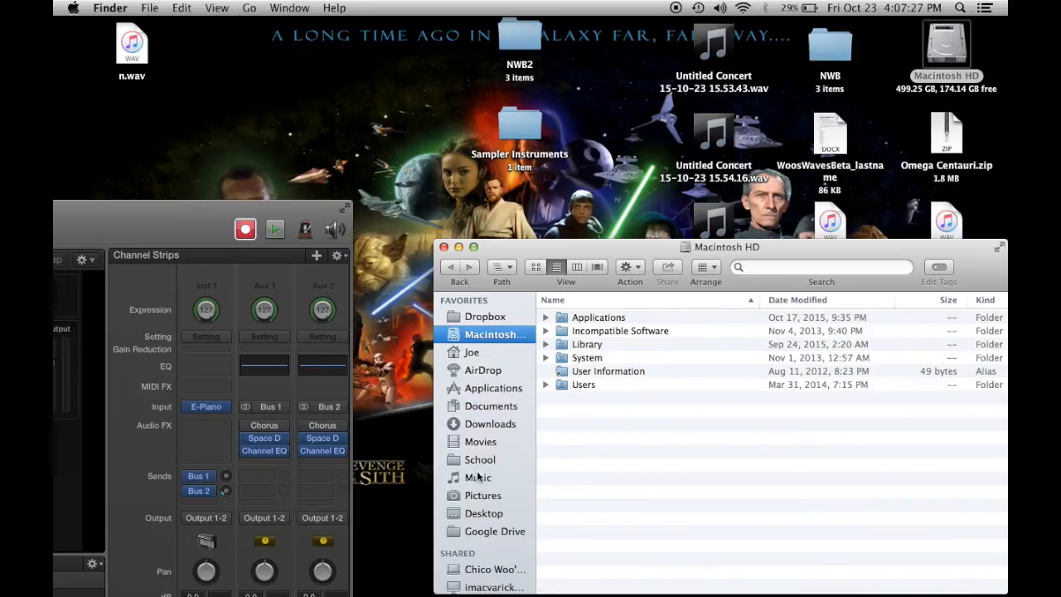
{"action": "left_click", "coordinate": [471, 354]}
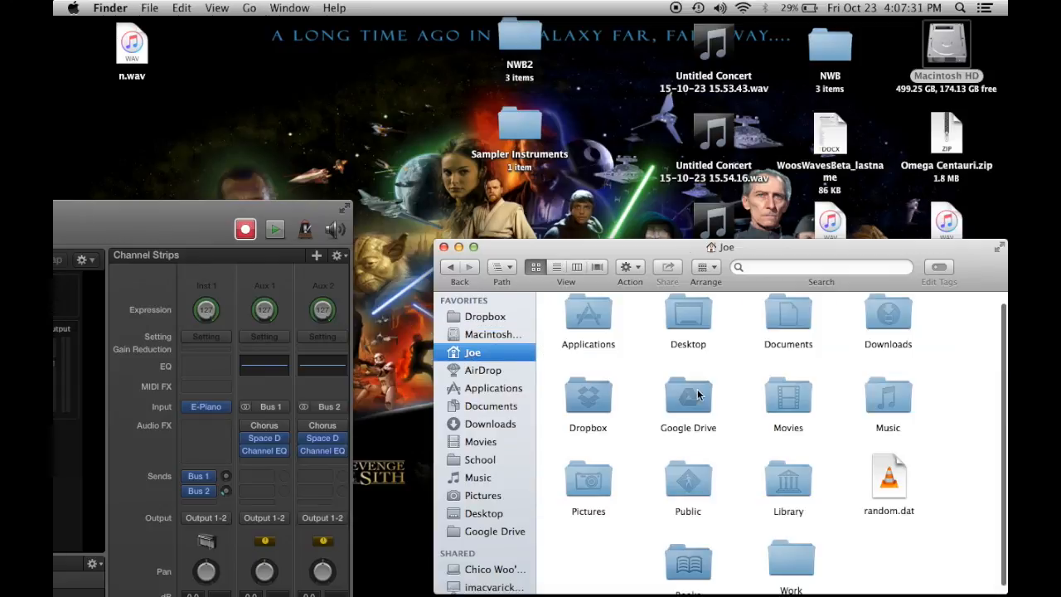
{"action": "double_click", "coordinate": [871, 403]}
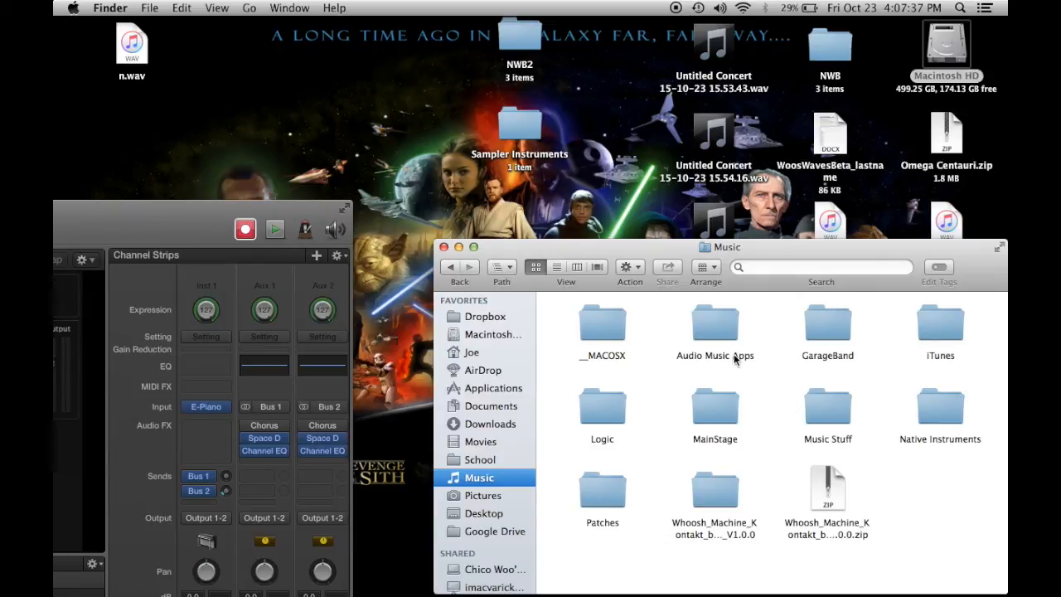
{"action": "double_click", "coordinate": [712, 326]}
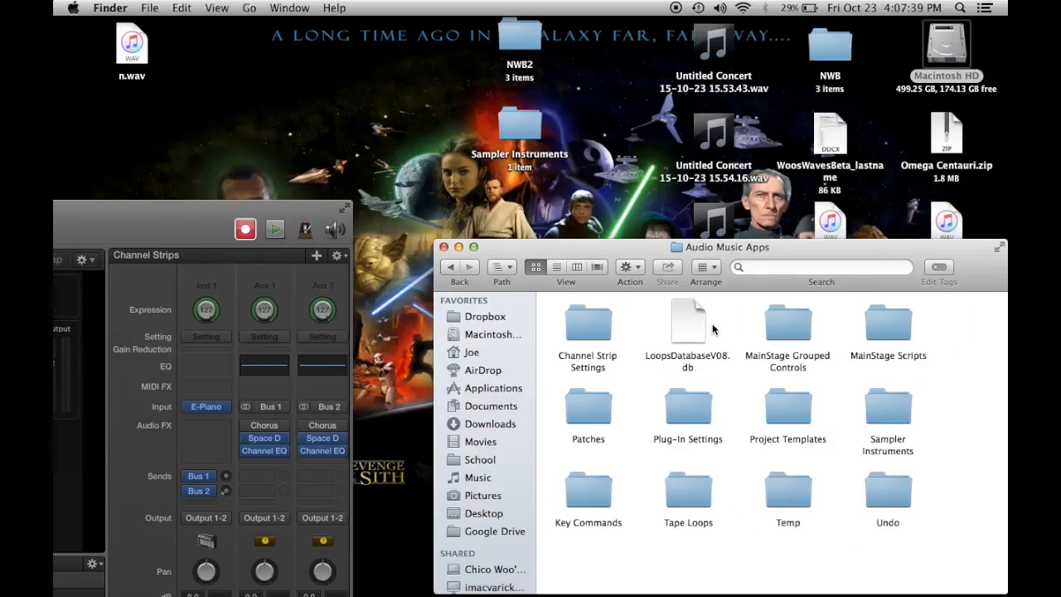
{"action": "double_click", "coordinate": [889, 408]}
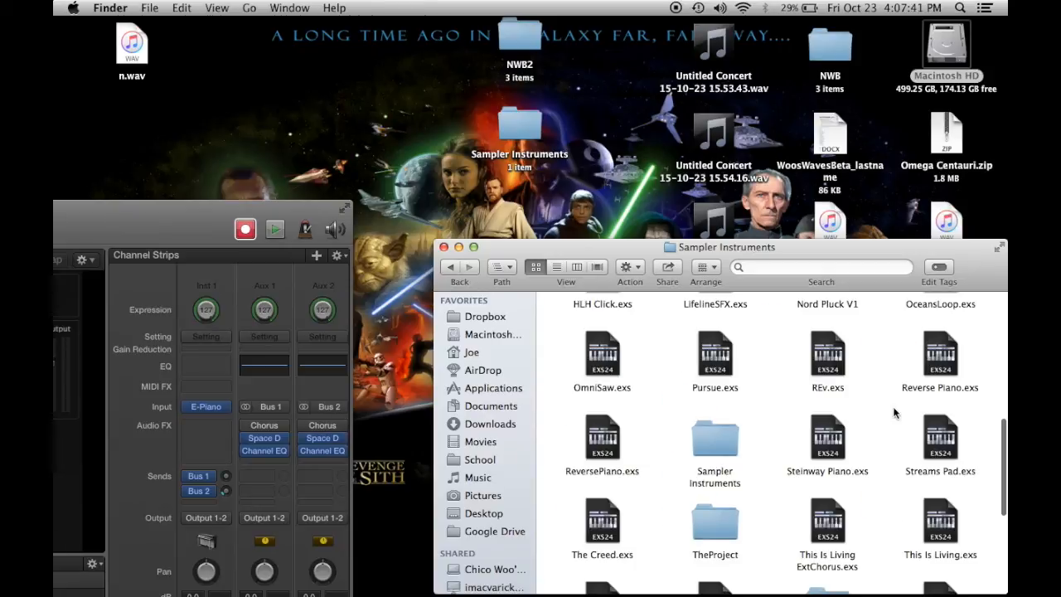
Move NWB2.exs from the desktop Sampler Instruments folder into the Audio Music Apps one, and discard the emptied desktop folder
{"action": "double_click", "coordinate": [520, 133]}
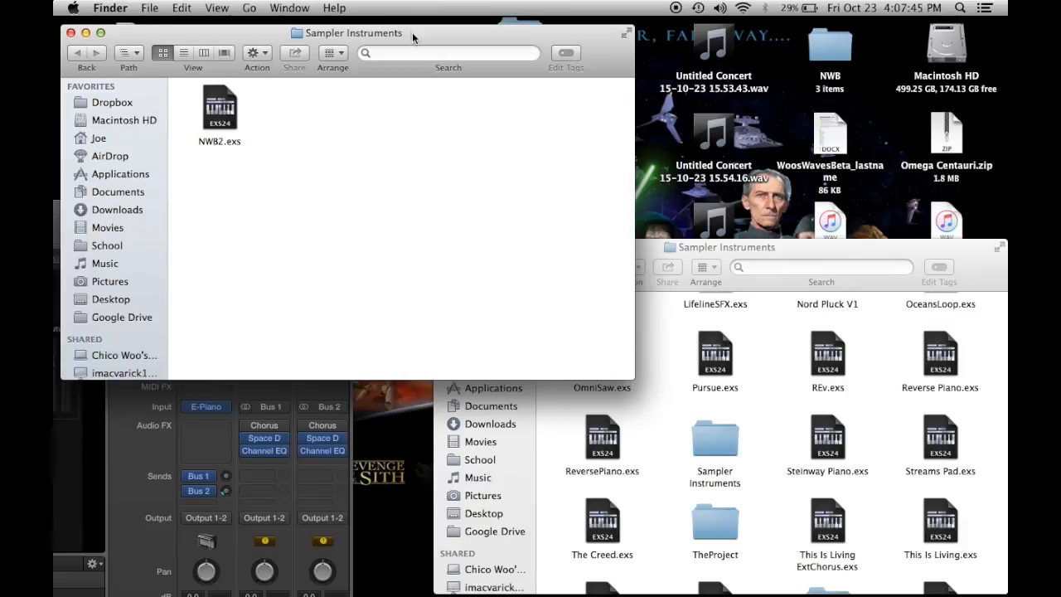
{"action": "left_click_drag", "start_coordinate": [412, 32], "coordinate": [422, 211]}
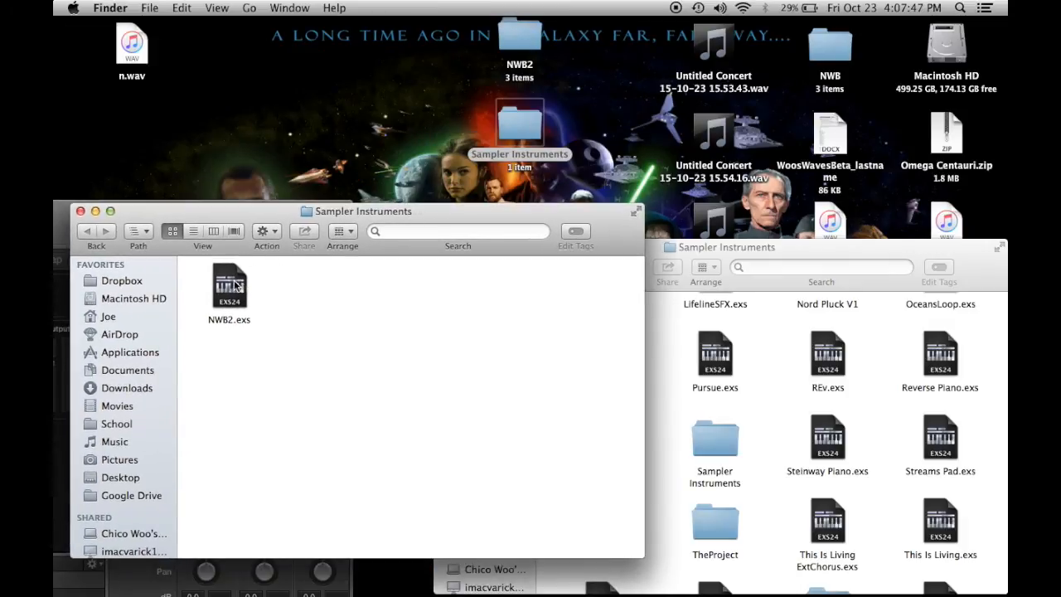
{"action": "left_click_drag", "start_coordinate": [240, 286], "coordinate": [888, 468]}
{"action": "left_click", "coordinate": [81, 211]}
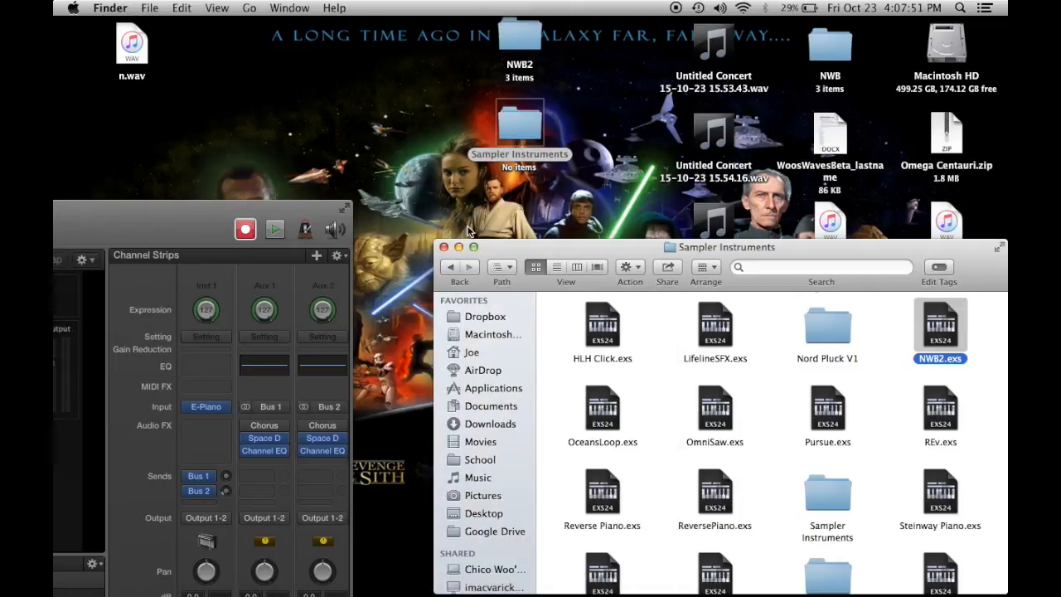
{"action": "left_click_drag", "start_coordinate": [511, 122], "coordinate": [897, 579]}
{"action": "left_click_drag", "start_coordinate": [599, 241], "coordinate": [605, 176]}
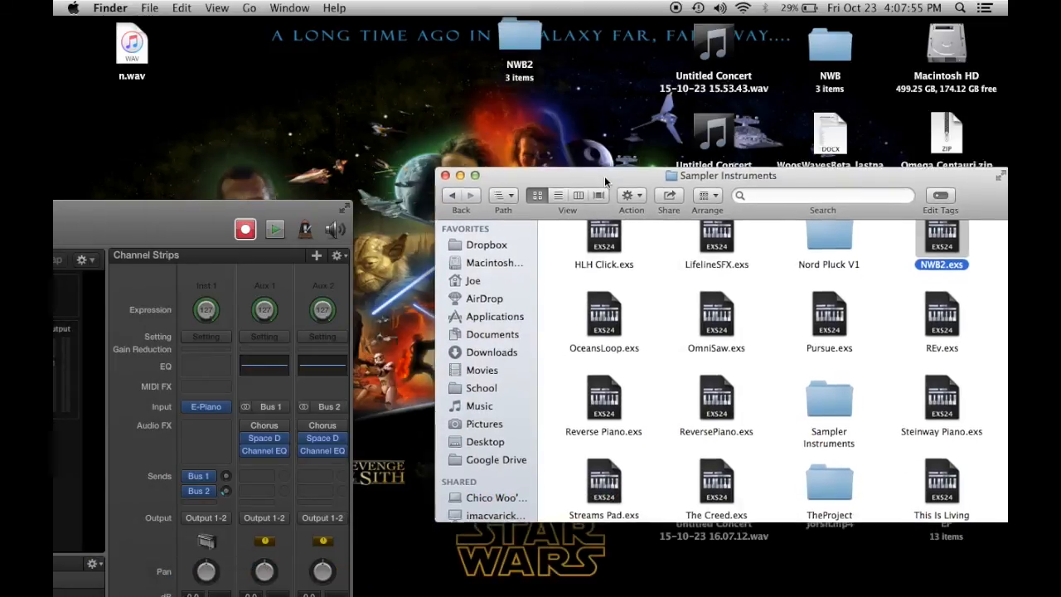
Move the NWB2 sample folder from the desktop into the Samples folder in Music > Music Stuff
{"action": "left_click", "coordinate": [454, 195]}
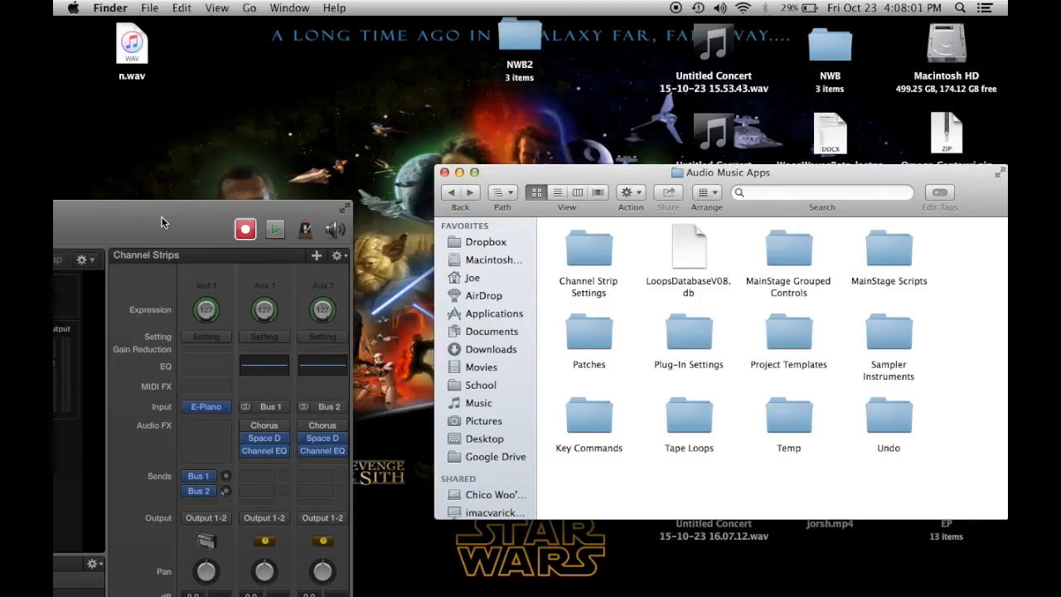
{"action": "left_click_drag", "start_coordinate": [162, 221], "coordinate": [273, 94]}
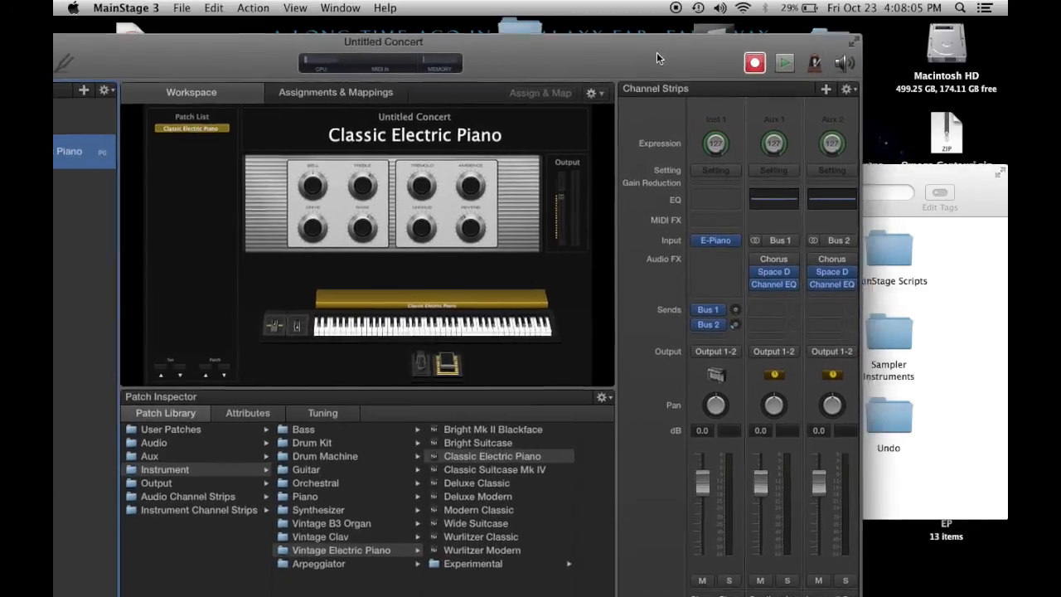
{"action": "left_click_drag", "start_coordinate": [265, 97], "coordinate": [153, 124]}
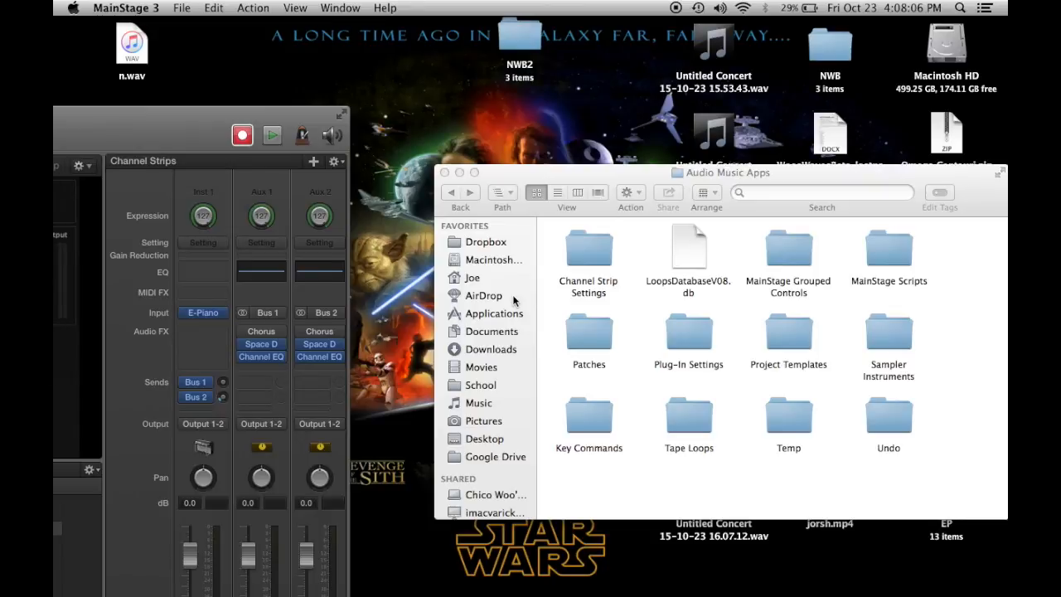
{"action": "left_click", "coordinate": [453, 189]}
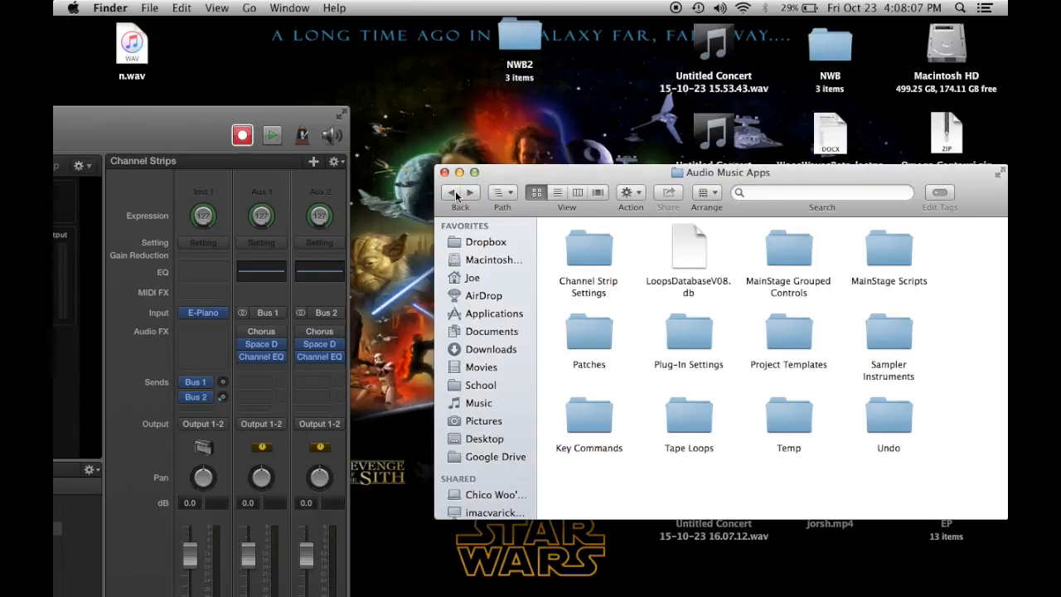
{"action": "left_click", "coordinate": [452, 193]}
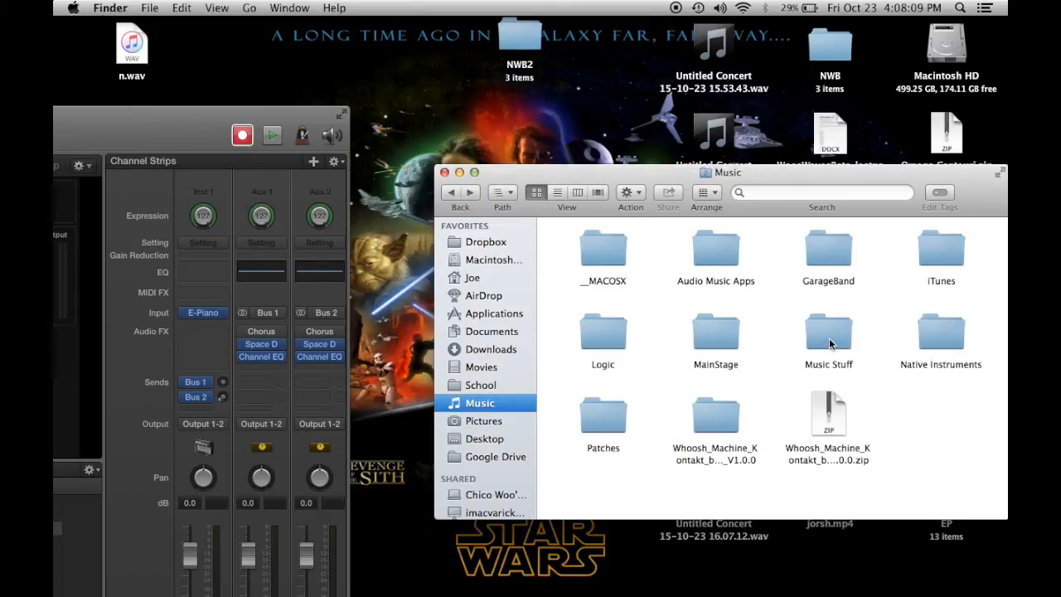
{"action": "double_click", "coordinate": [830, 345]}
{"action": "double_click", "coordinate": [597, 415]}
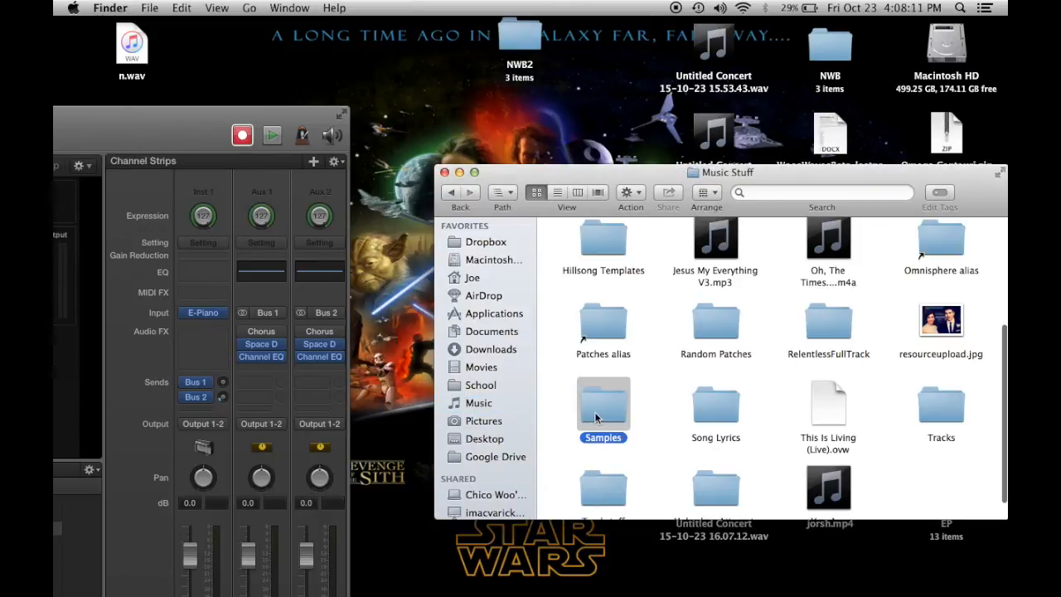
{"action": "left_click_drag", "start_coordinate": [521, 43], "coordinate": [760, 470]}
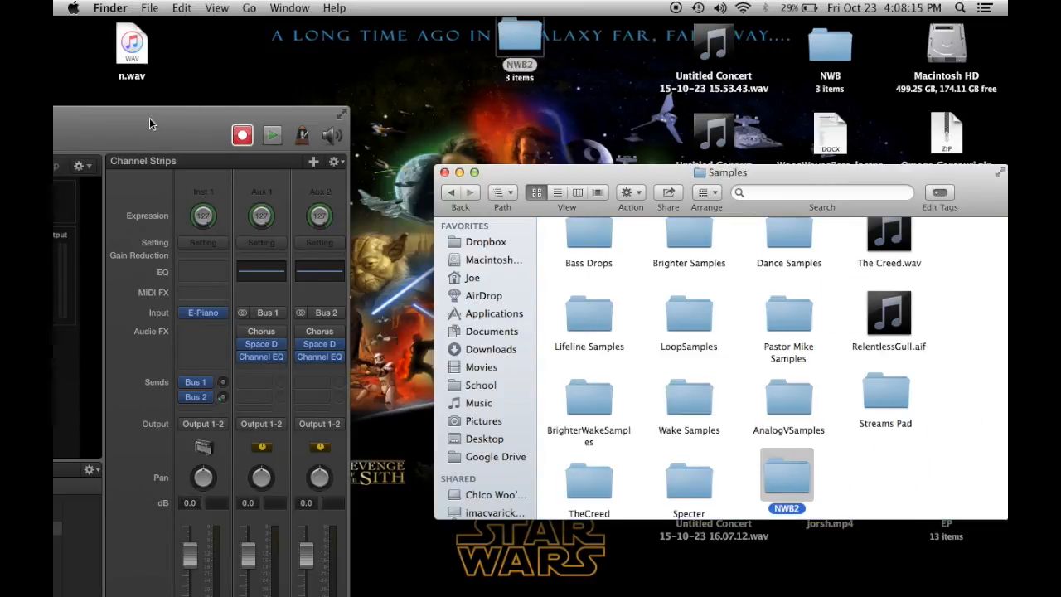
Return to the MainStage concert, delete the Classic Electric Piano patch and add a new empty patch
{"action": "double_click", "coordinate": [149, 124]}
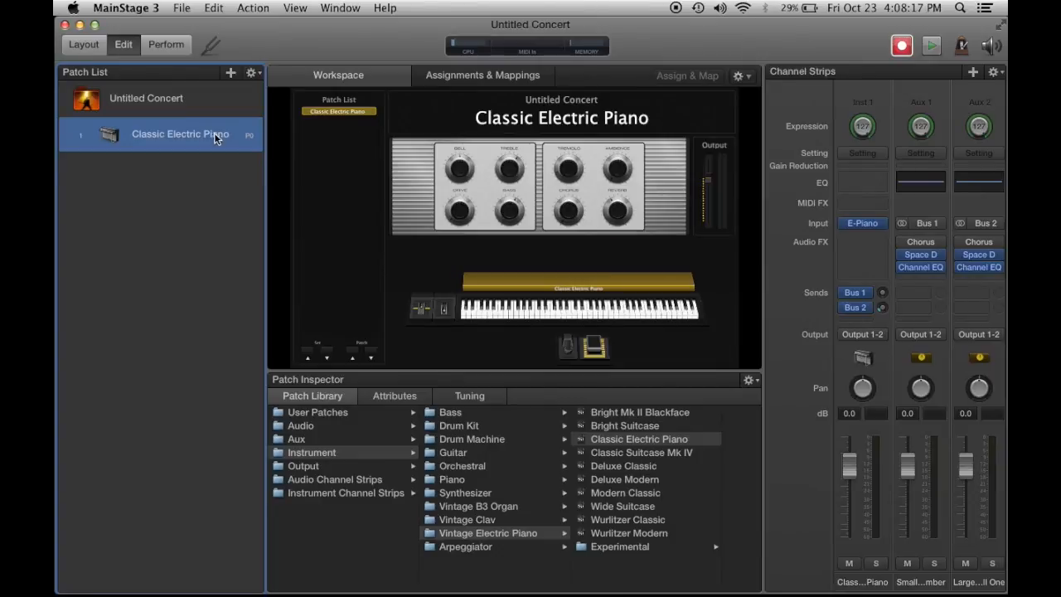
{"action": "double_click", "coordinate": [214, 138]}
{"action": "key", "text": "Escape"}
{"action": "key", "text": "Delete"}
{"action": "left_click", "coordinate": [231, 74]}
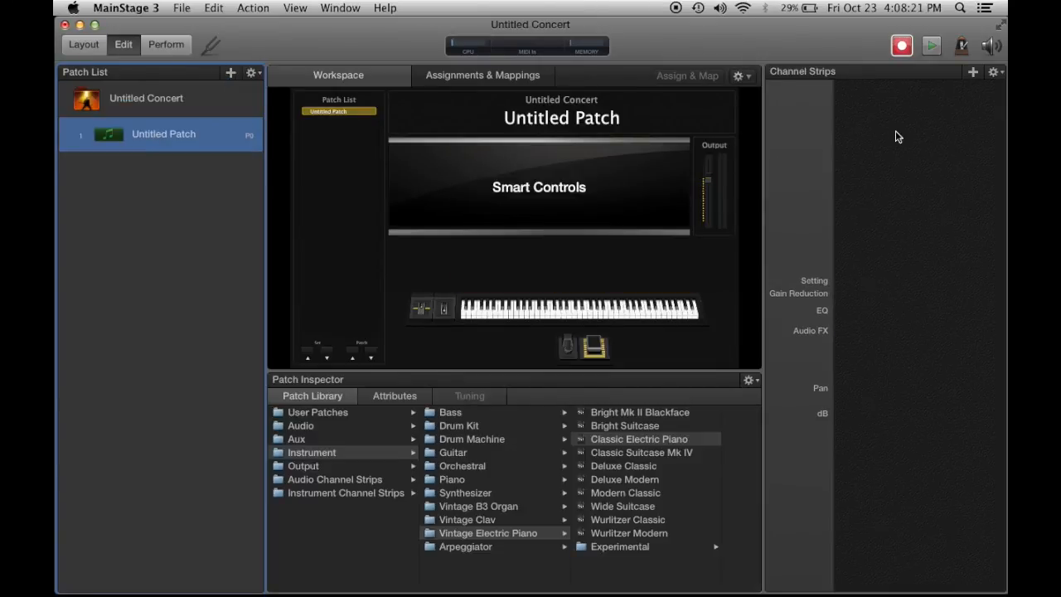
Create an Instrument channel strip with Output 1-2 in the new patch and load EXS24 (Sampler) as its instrument
{"action": "left_click", "coordinate": [973, 73]}
{"action": "left_click", "coordinate": [626, 273]}
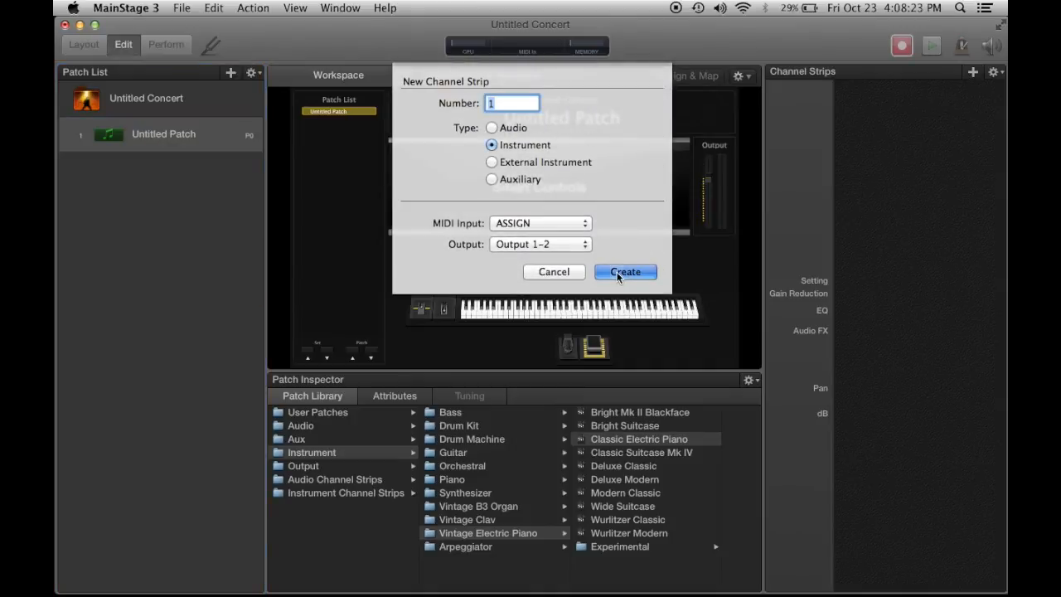
{"action": "left_click", "coordinate": [861, 260]}
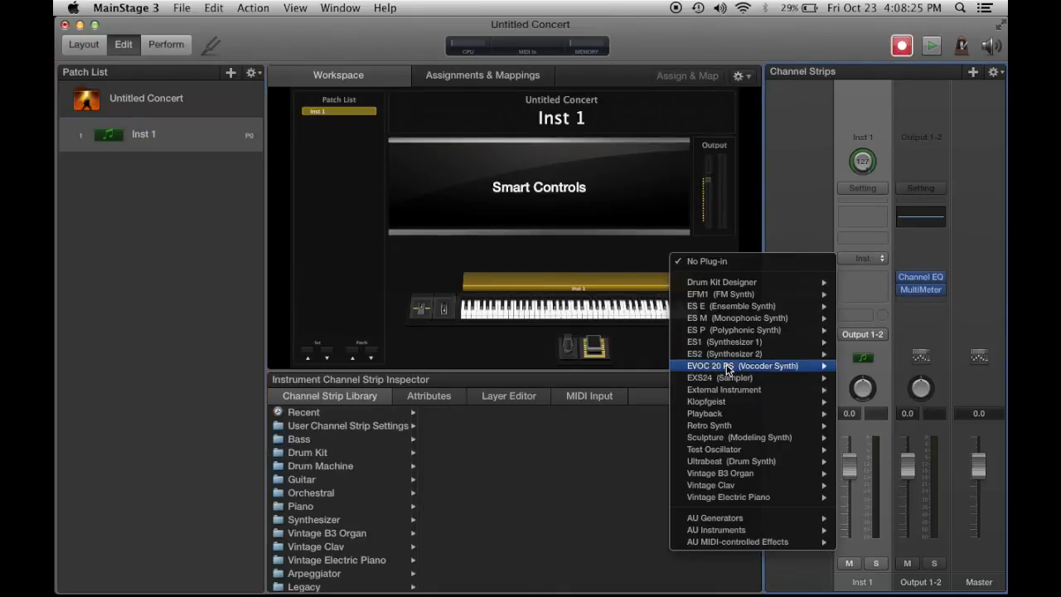
{"action": "mouse_move", "coordinate": [736, 380]}
{"action": "left_click", "coordinate": [863, 389]}
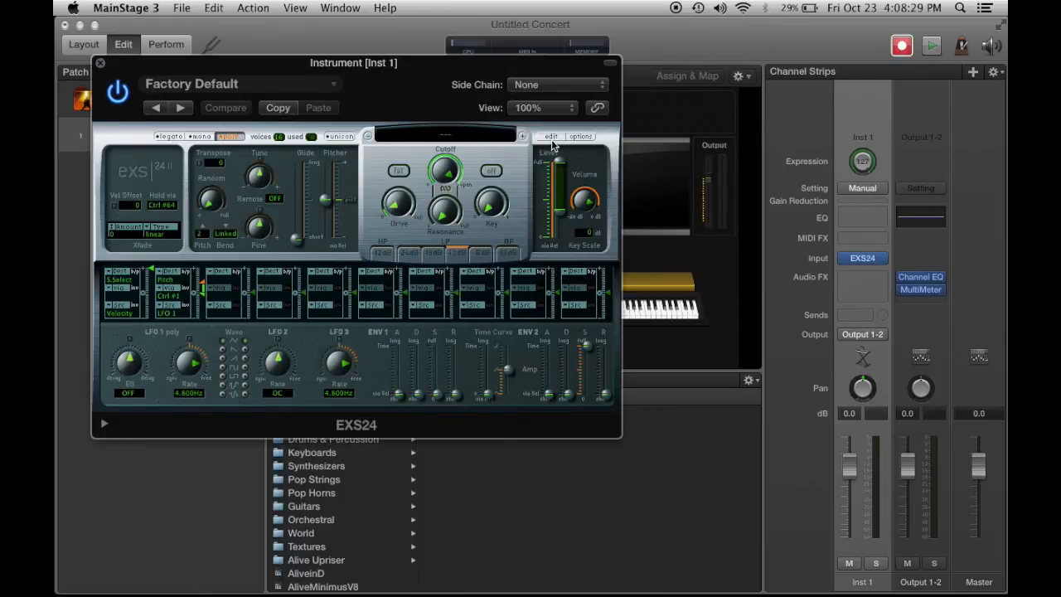
Load NWB2.exs from the Sampler Instruments folder into the EXS24 Instrument Editor
{"action": "left_click", "coordinate": [551, 137]}
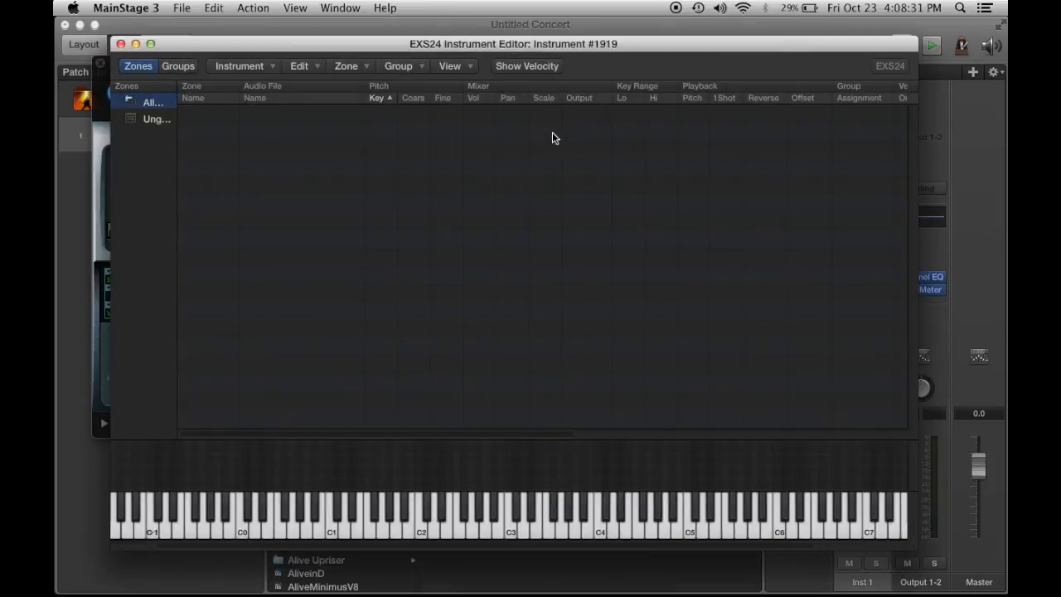
{"action": "left_click", "coordinate": [264, 68]}
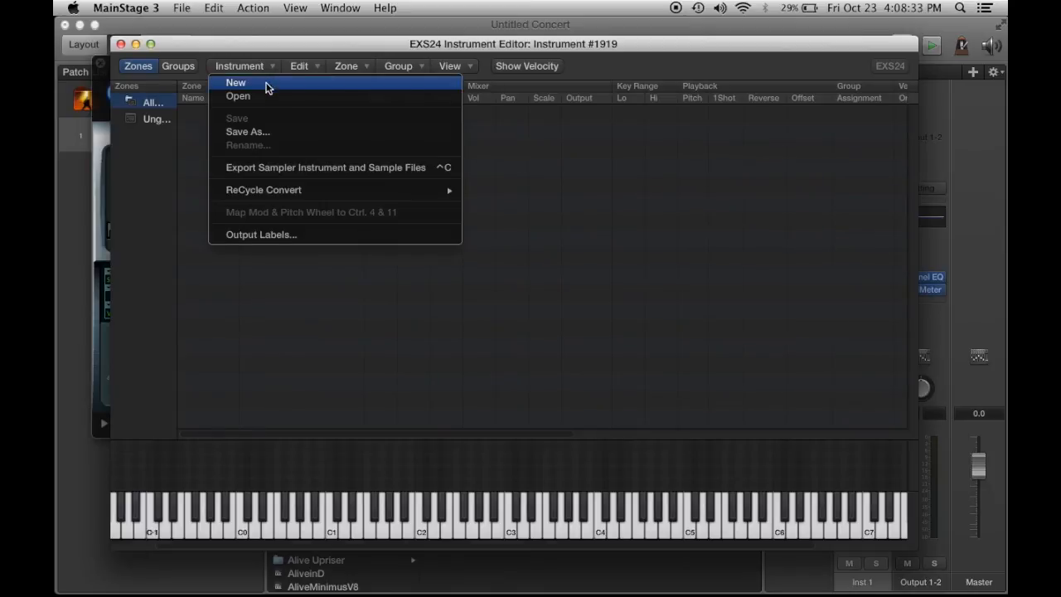
{"action": "left_click", "coordinate": [270, 97]}
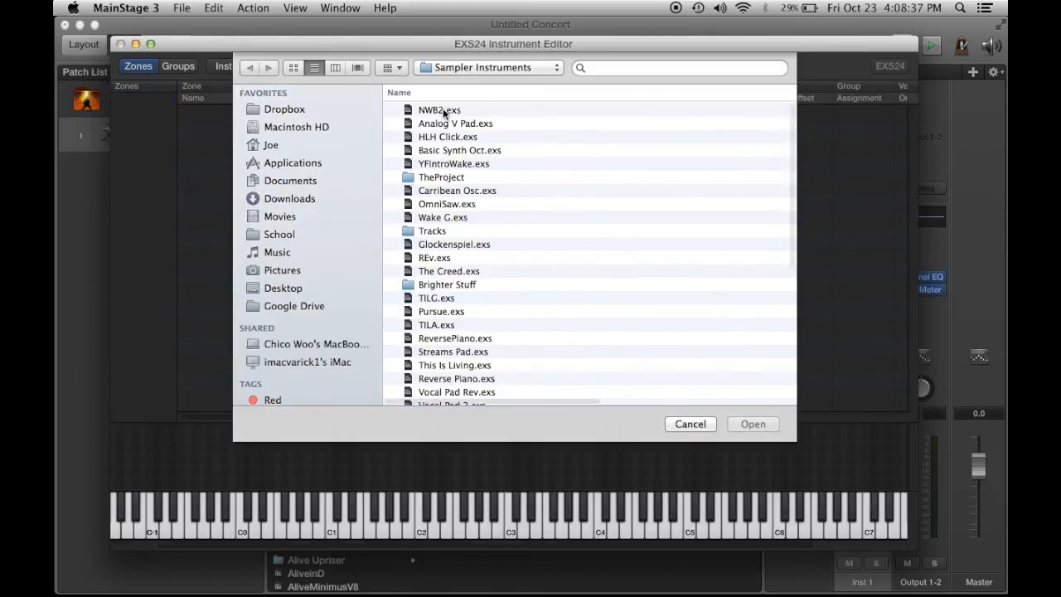
{"action": "left_click", "coordinate": [444, 112]}
{"action": "left_click", "coordinate": [753, 425]}
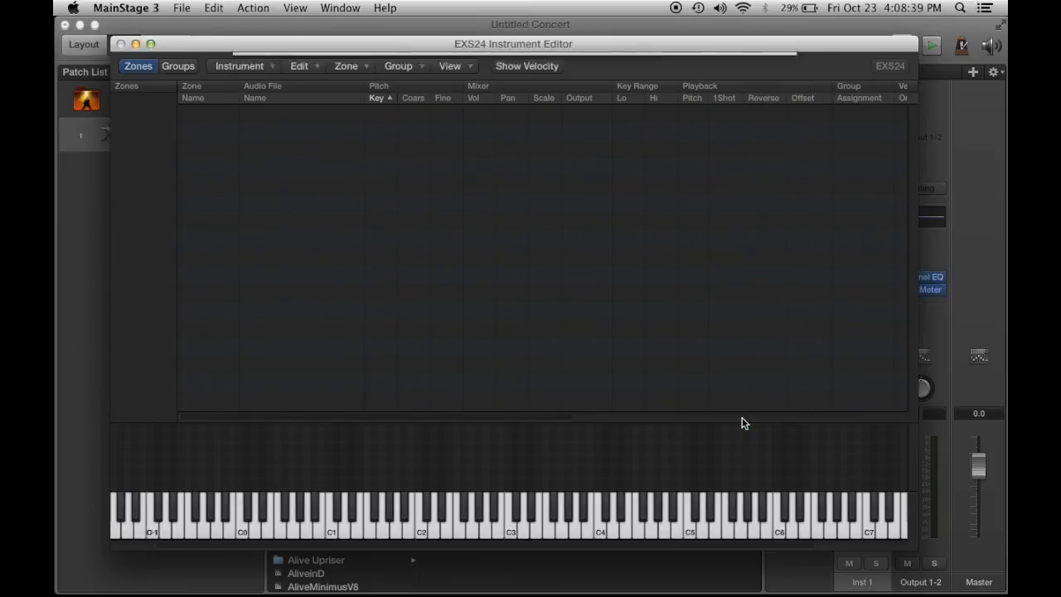
Examine the NWB2 zones' audio files, velocity ranges and loop settings in the EXS24 Instrument Editor, and close the editor
{"action": "scroll", "coordinate": [532, 213], "scroll_direction": "right", "scroll_amount": 10}
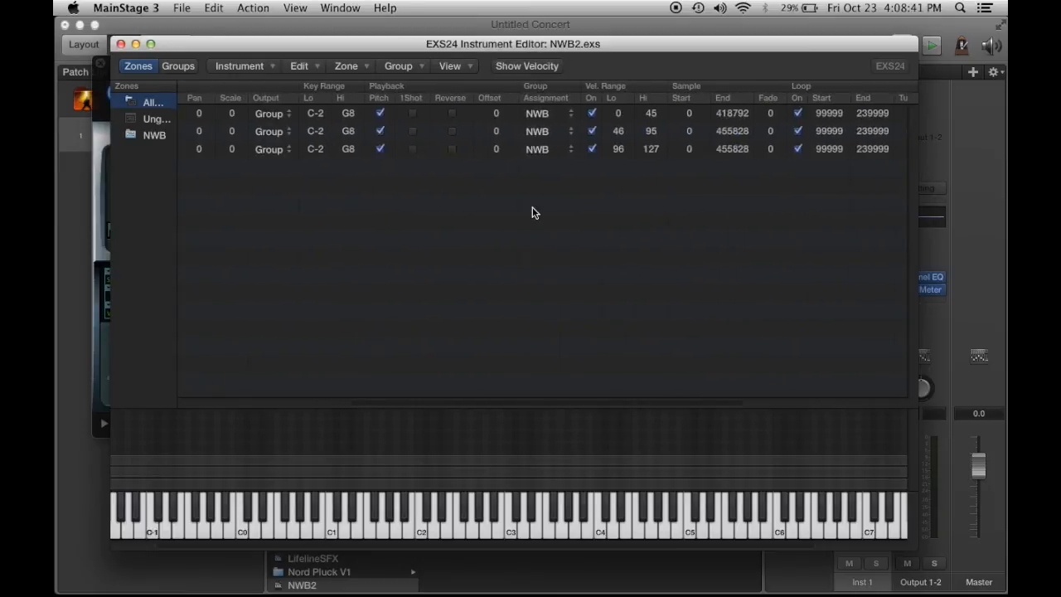
{"action": "scroll", "coordinate": [434, 236], "scroll_direction": "left", "scroll_amount": 15}
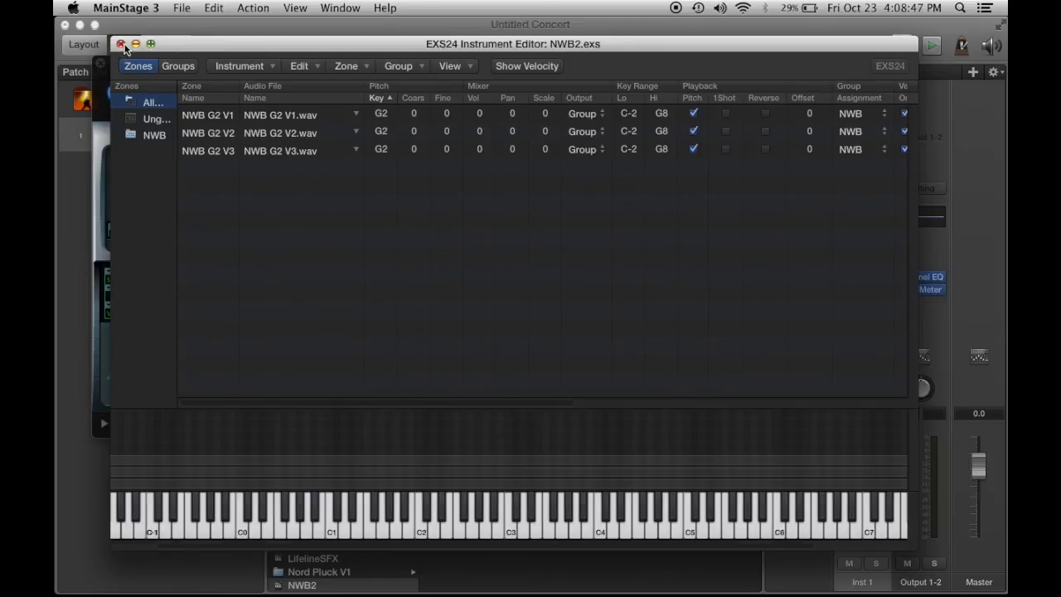
{"action": "left_click", "coordinate": [121, 44]}
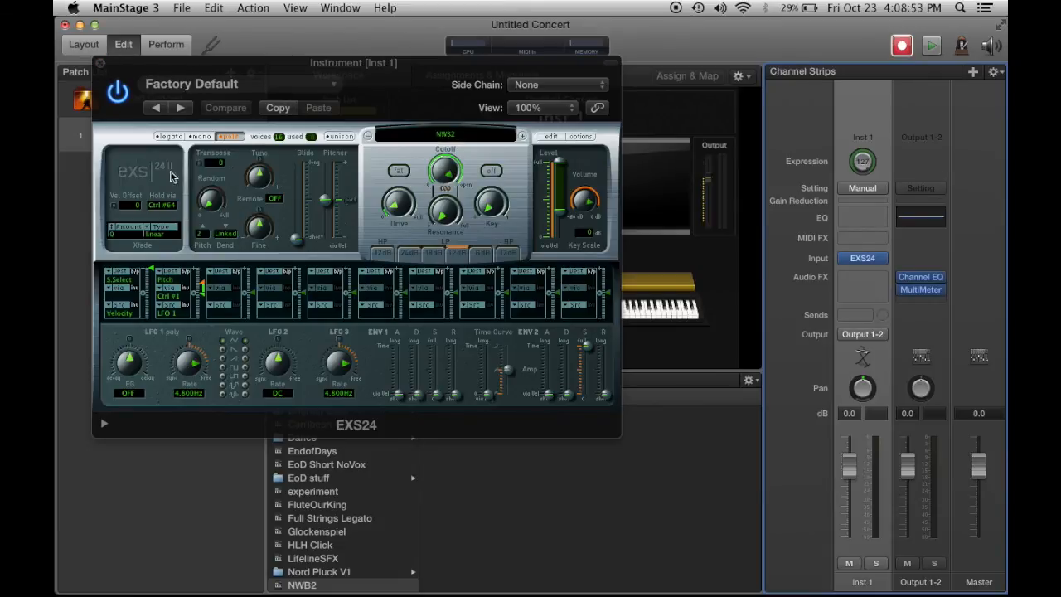
{"action": "left_click", "coordinate": [549, 138]}
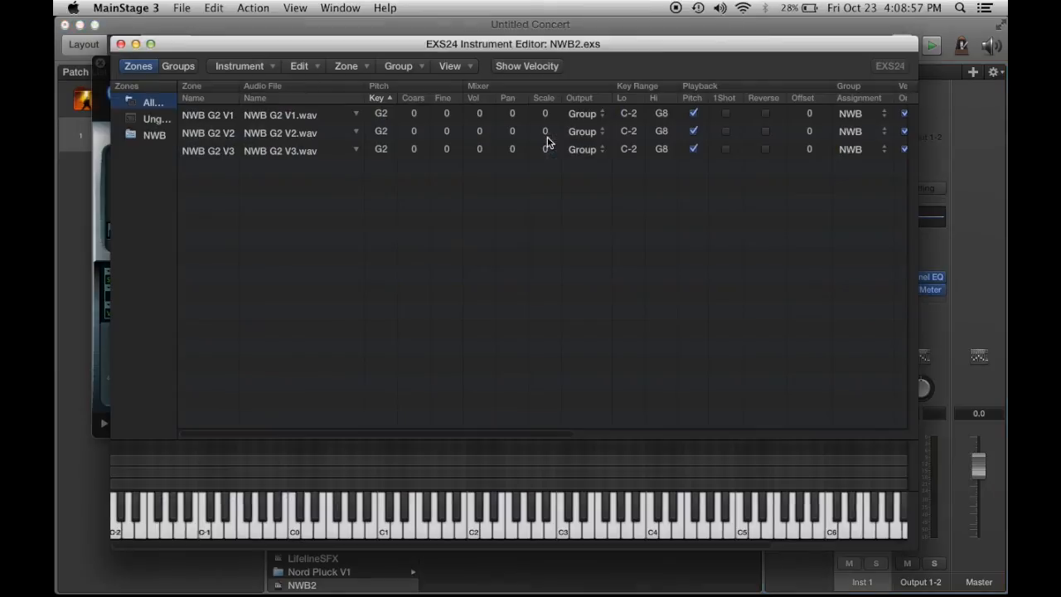
{"action": "left_click", "coordinate": [120, 44]}
{"action": "left_click", "coordinate": [551, 138]}
{"action": "scroll", "coordinate": [669, 185], "scroll_direction": "right", "scroll_amount": 5}
{"action": "scroll", "coordinate": [647, 184], "scroll_direction": "right", "scroll_amount": 2}
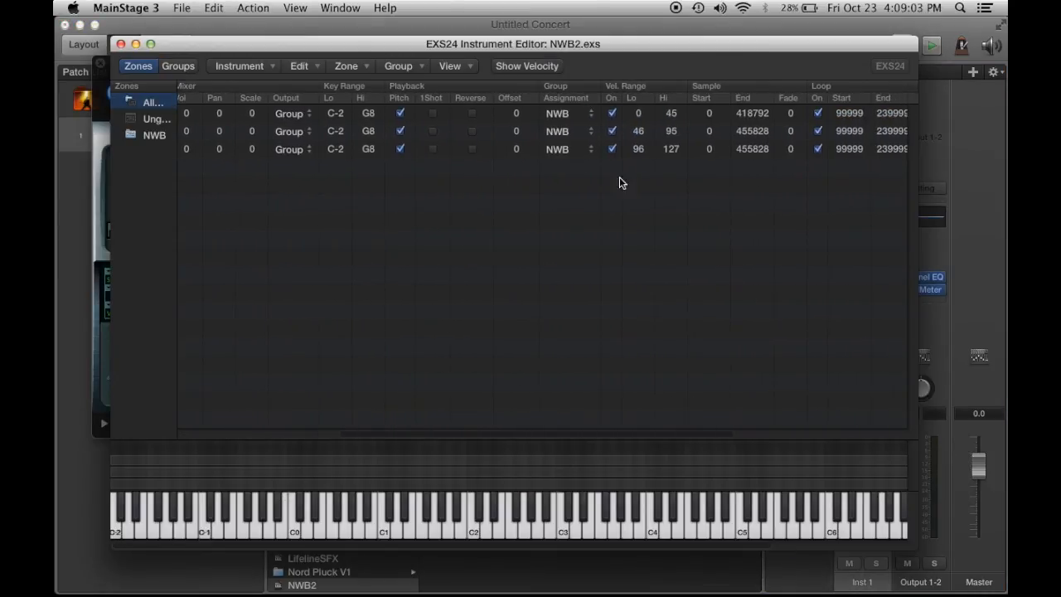
{"action": "scroll", "coordinate": [629, 176], "scroll_direction": "right", "scroll_amount": 8}
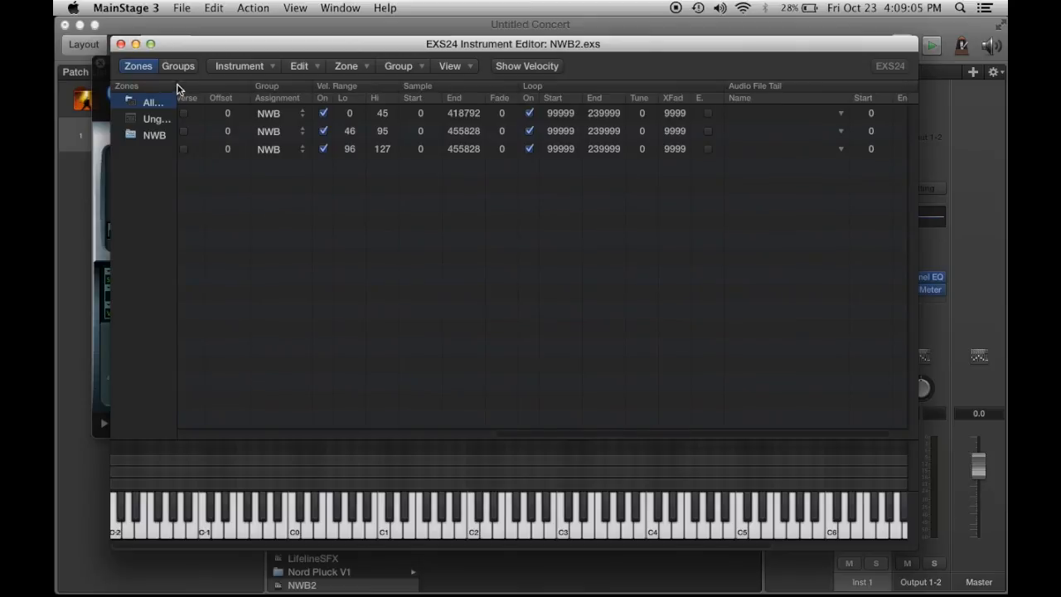
{"action": "left_click", "coordinate": [121, 43]}
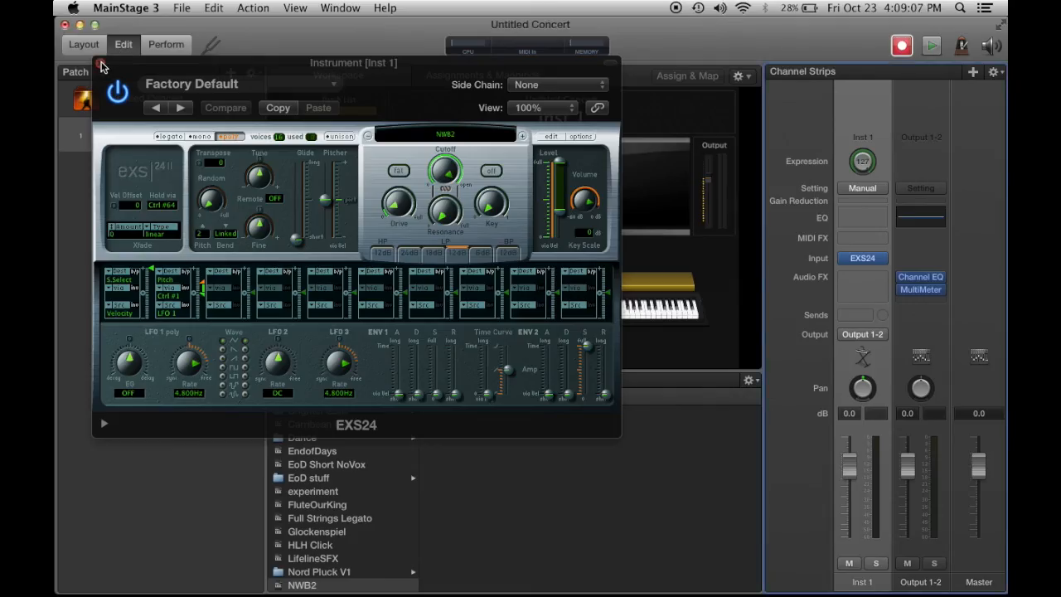
Close the EXS24 window and load the Neu Bright White user patch onto the Inst 1 patch
{"action": "left_click", "coordinate": [100, 64]}
{"action": "left_click", "coordinate": [179, 132]}
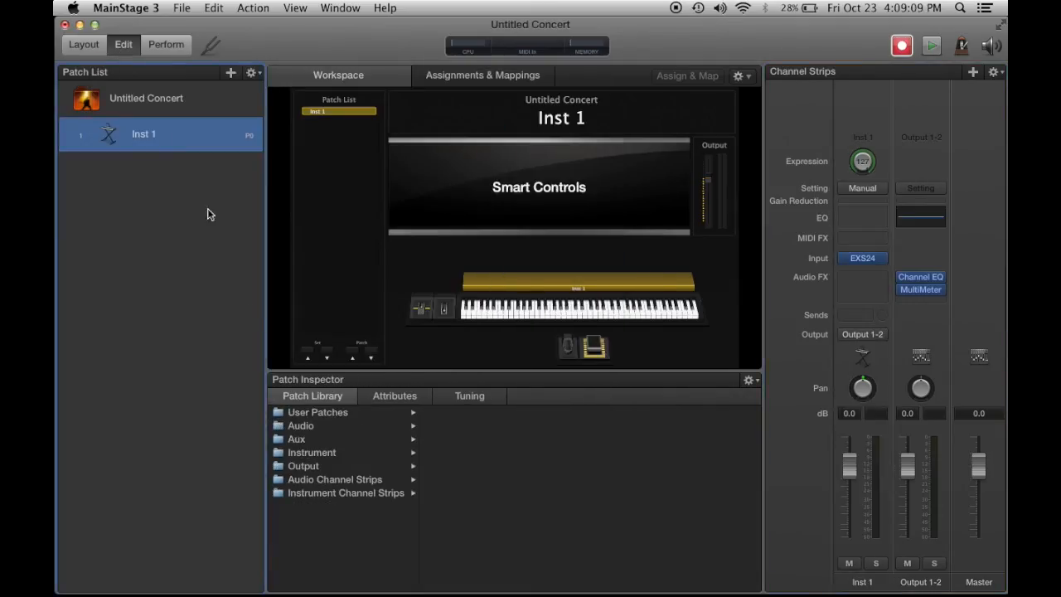
{"action": "left_click", "coordinate": [306, 415]}
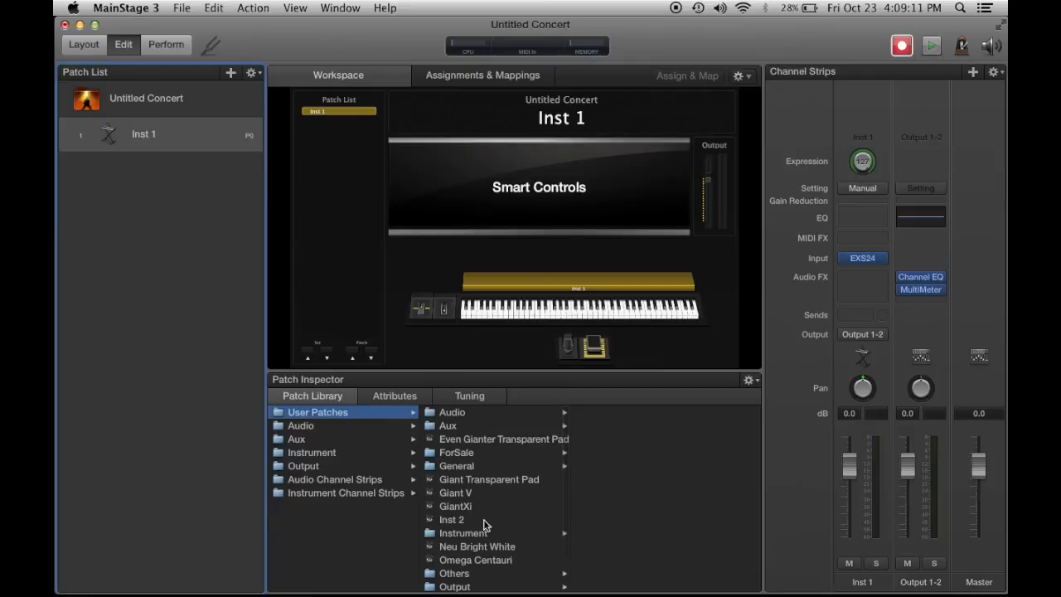
{"action": "scroll", "coordinate": [484, 522], "scroll_direction": "down", "scroll_amount": 1}
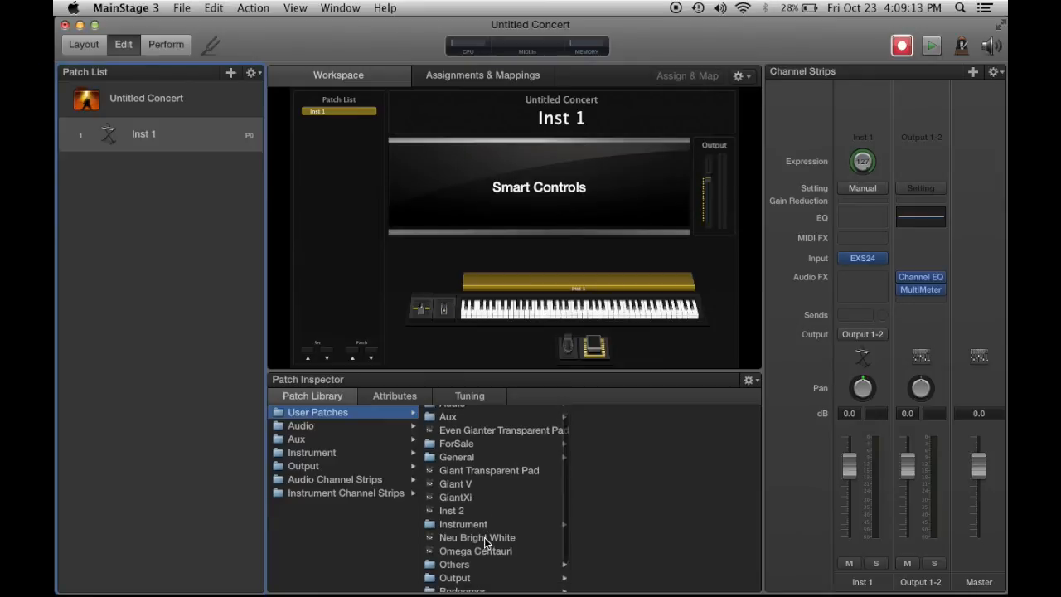
{"action": "left_click", "coordinate": [485, 539]}
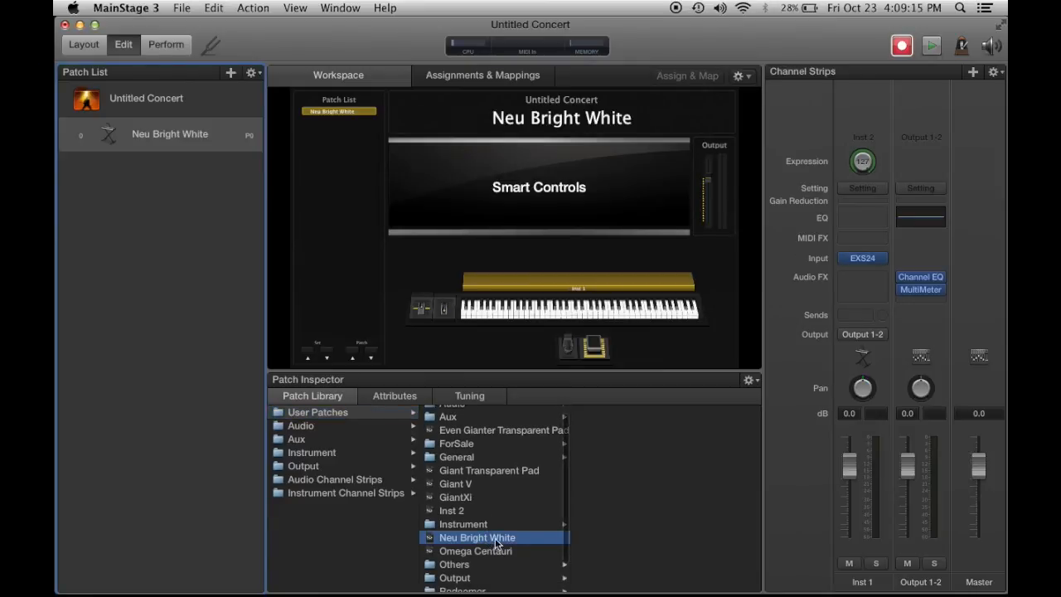
Load NWB2.exs from the Sampler Instruments folder into the Neu Bright White patch's EXS24, and close the editor and plug-in windows
{"action": "left_click", "coordinate": [863, 258]}
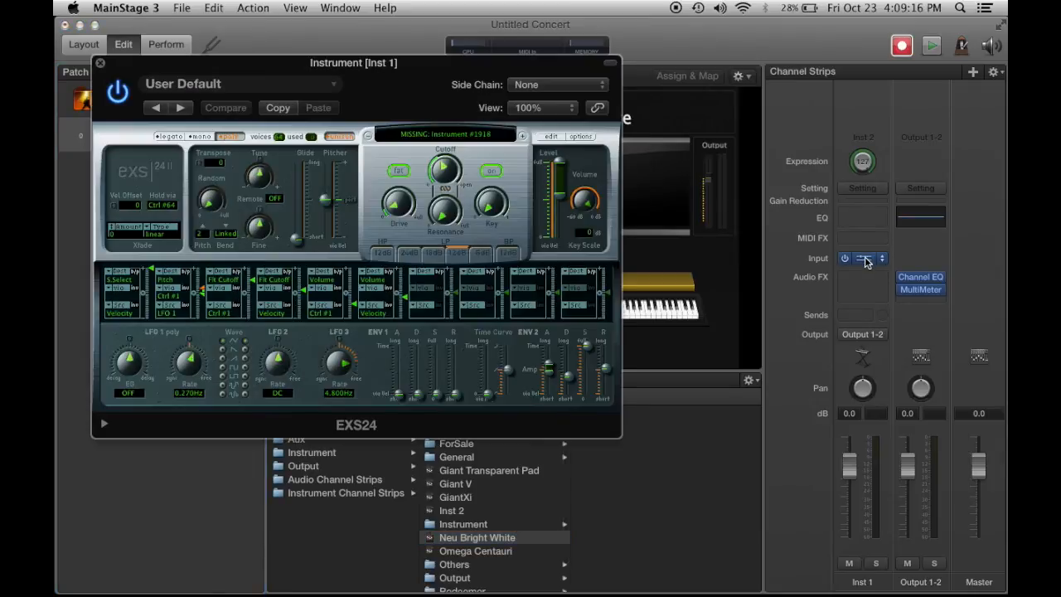
{"action": "left_click", "coordinate": [548, 138]}
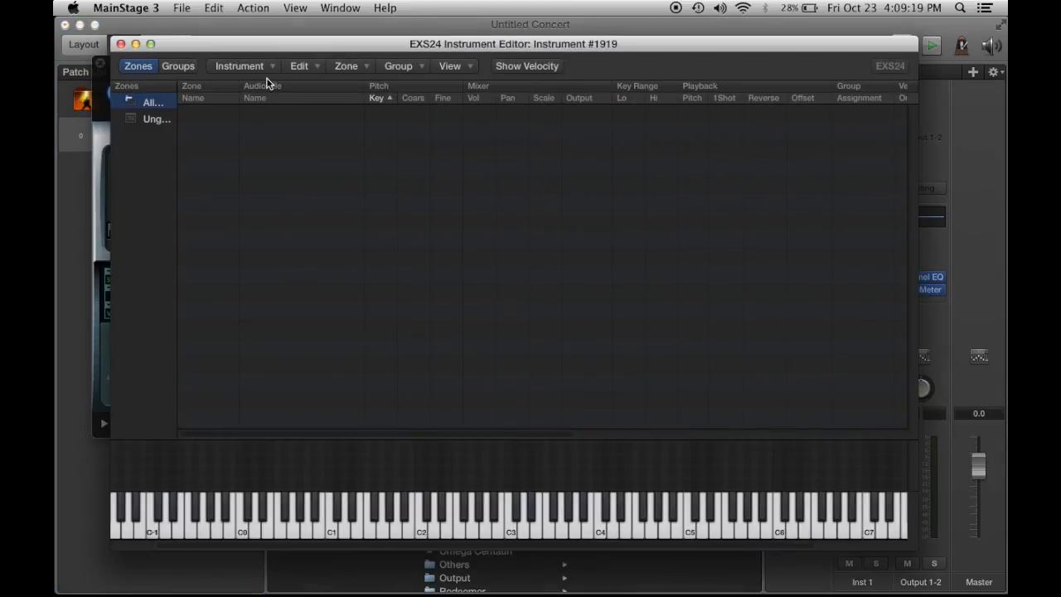
{"action": "left_click", "coordinate": [266, 68]}
{"action": "left_click", "coordinate": [264, 97]}
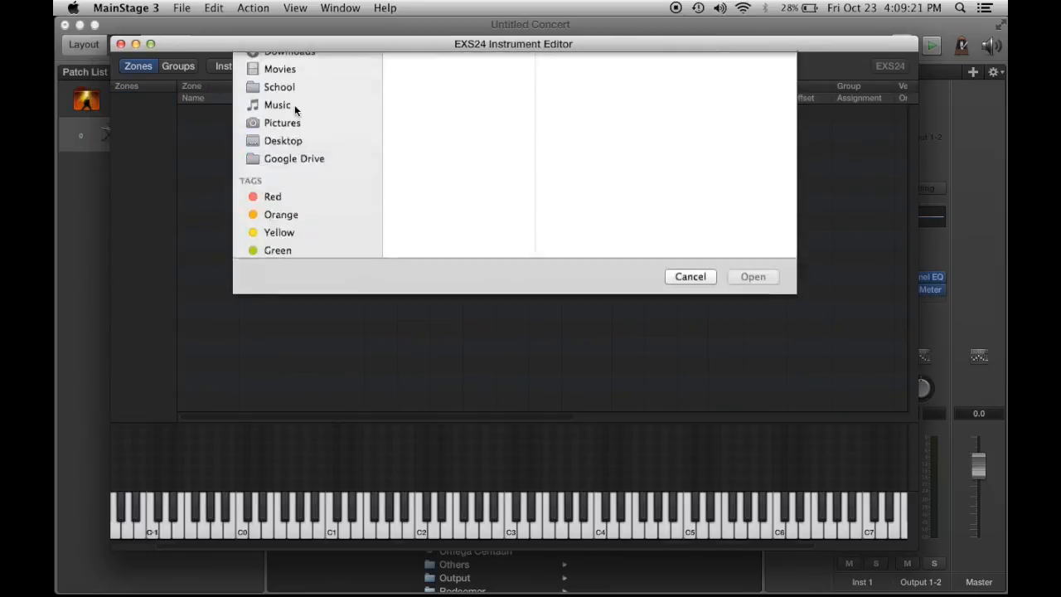
{"action": "left_click", "coordinate": [448, 112]}
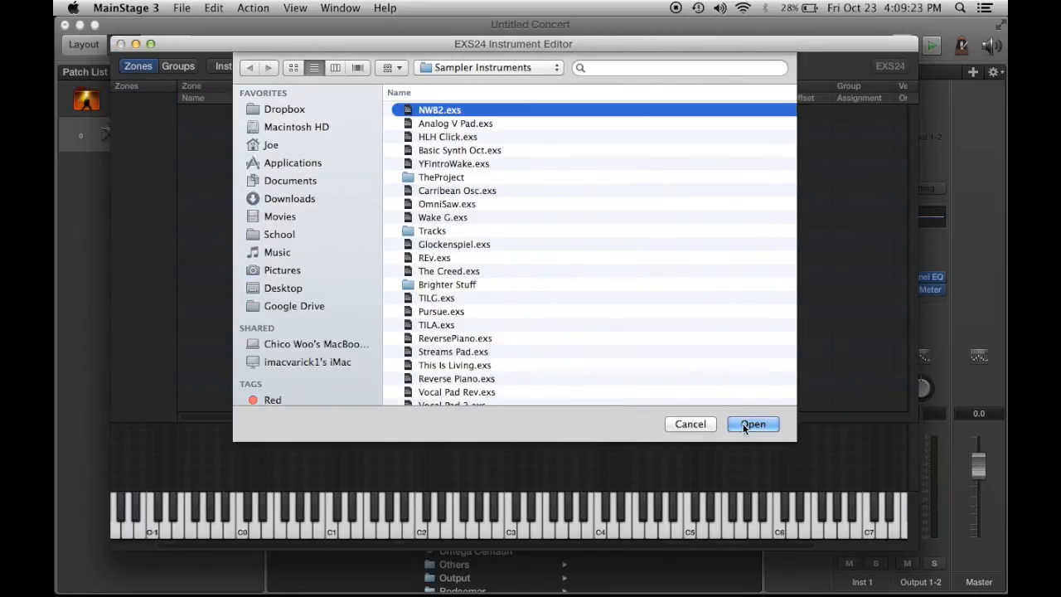
{"action": "key", "text": "Return"}
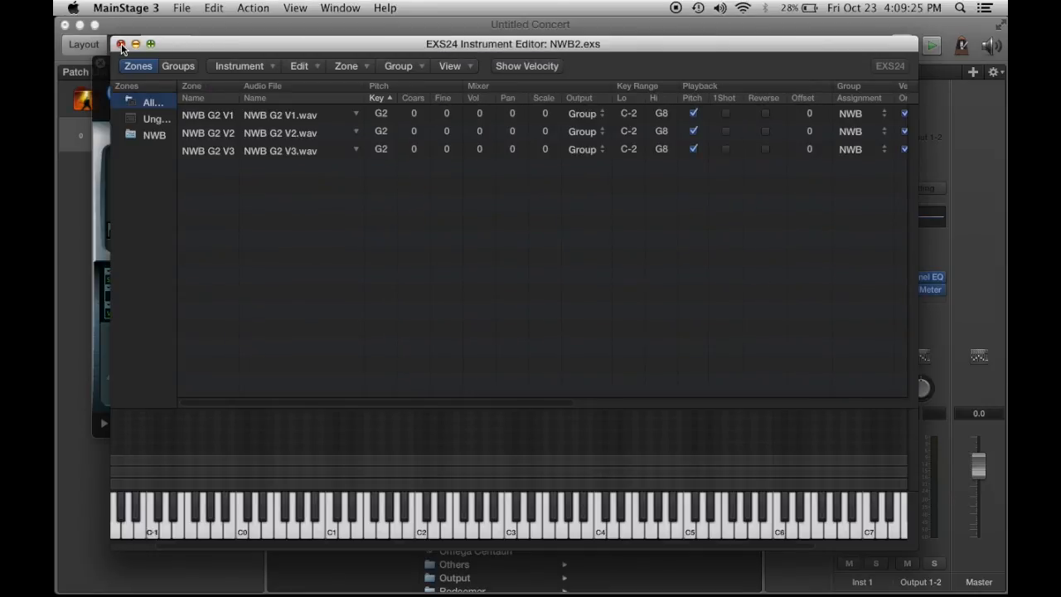
{"action": "left_click", "coordinate": [121, 44]}
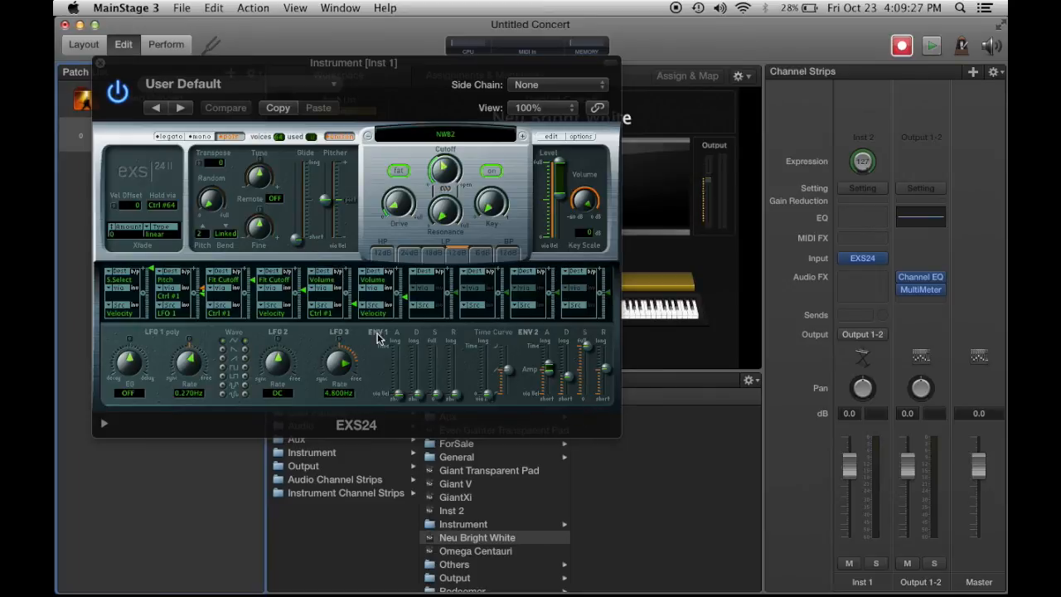
{"action": "left_click_drag", "start_coordinate": [194, 73], "coordinate": [422, 87]}
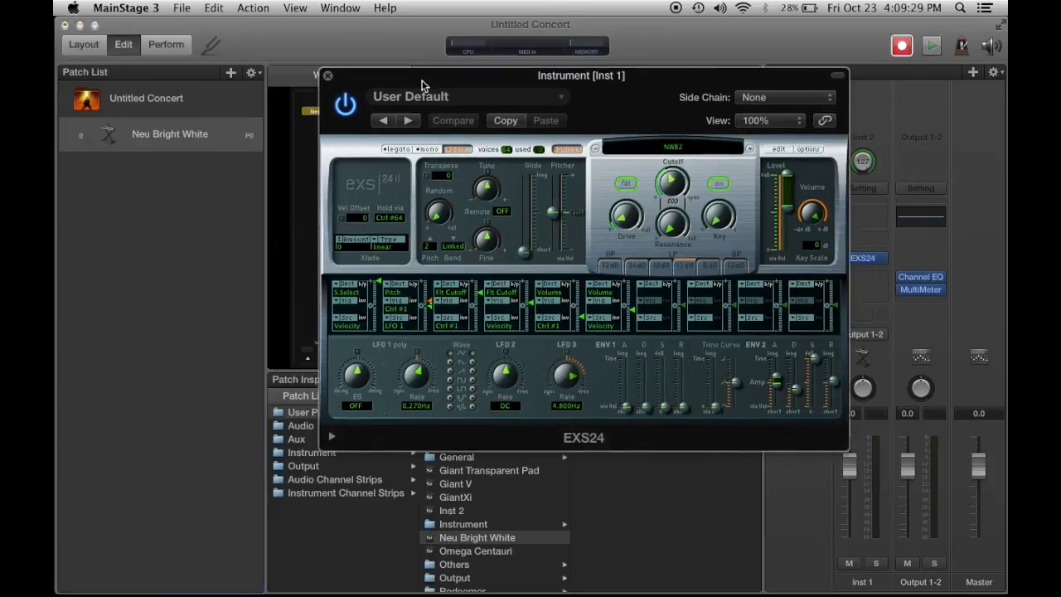
{"action": "left_click", "coordinate": [328, 75]}
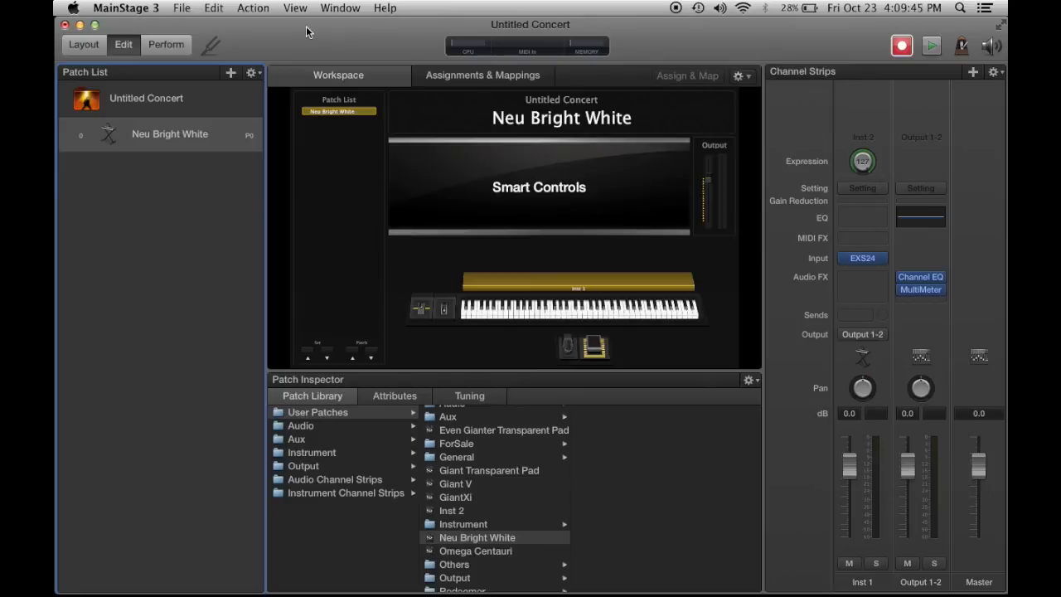
Reopen the patch's EXS24 to examine the NWB2 zones in the Instrument Editor, and close both windows
{"action": "left_click", "coordinate": [863, 258]}
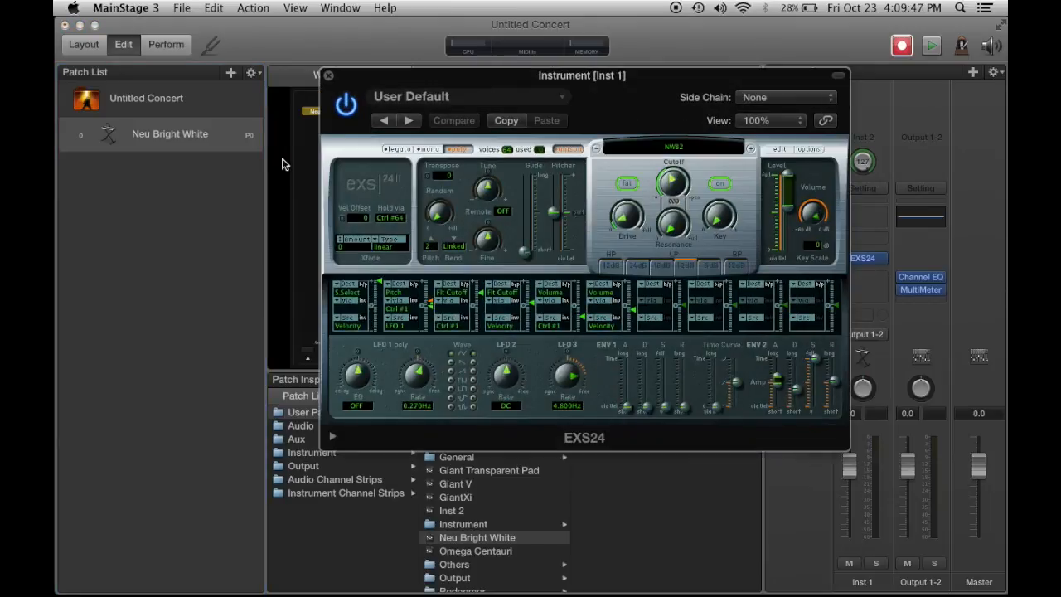
{"action": "left_click", "coordinate": [780, 150]}
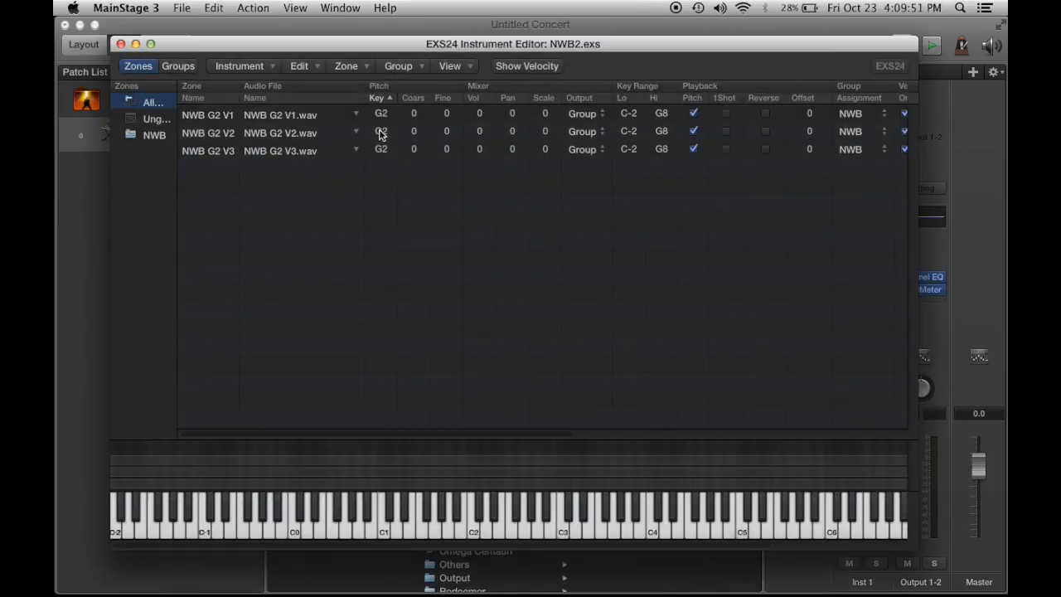
{"action": "left_click", "coordinate": [120, 43]}
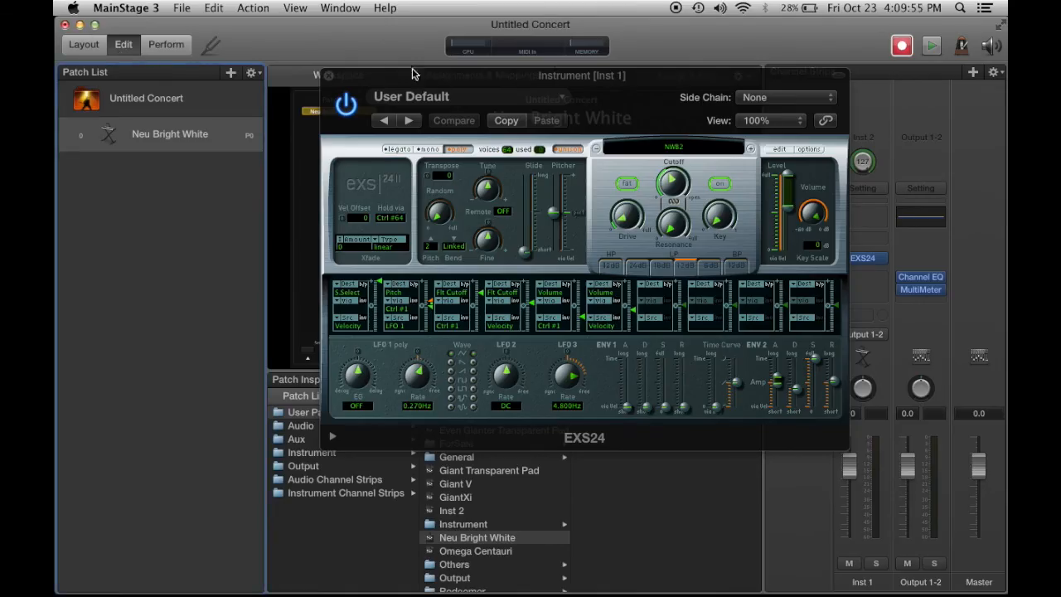
{"action": "left_click", "coordinate": [779, 150]}
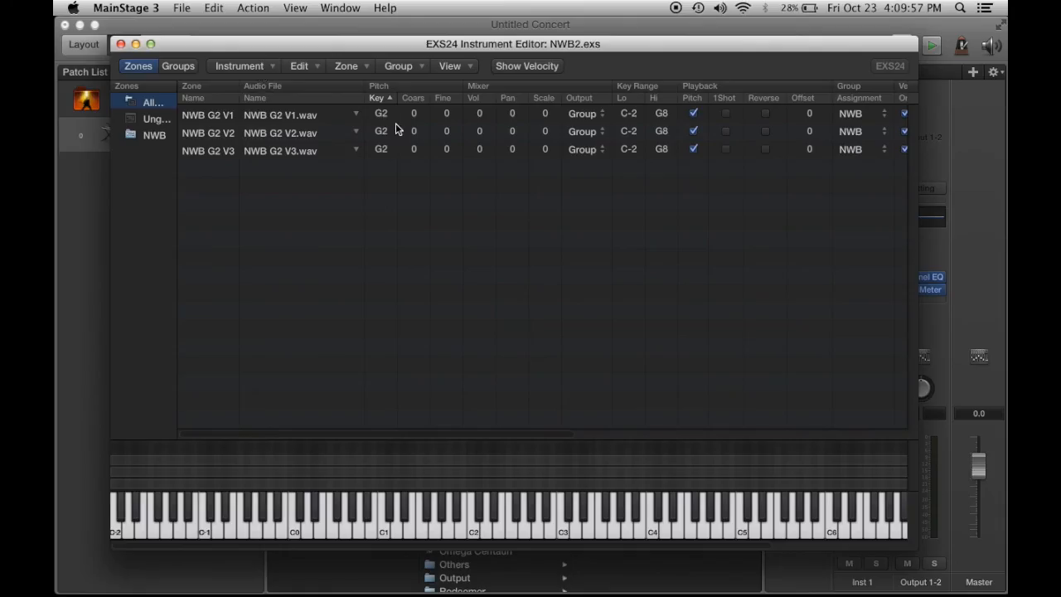
{"action": "left_click", "coordinate": [255, 68]}
{"action": "left_click", "coordinate": [201, 49]}
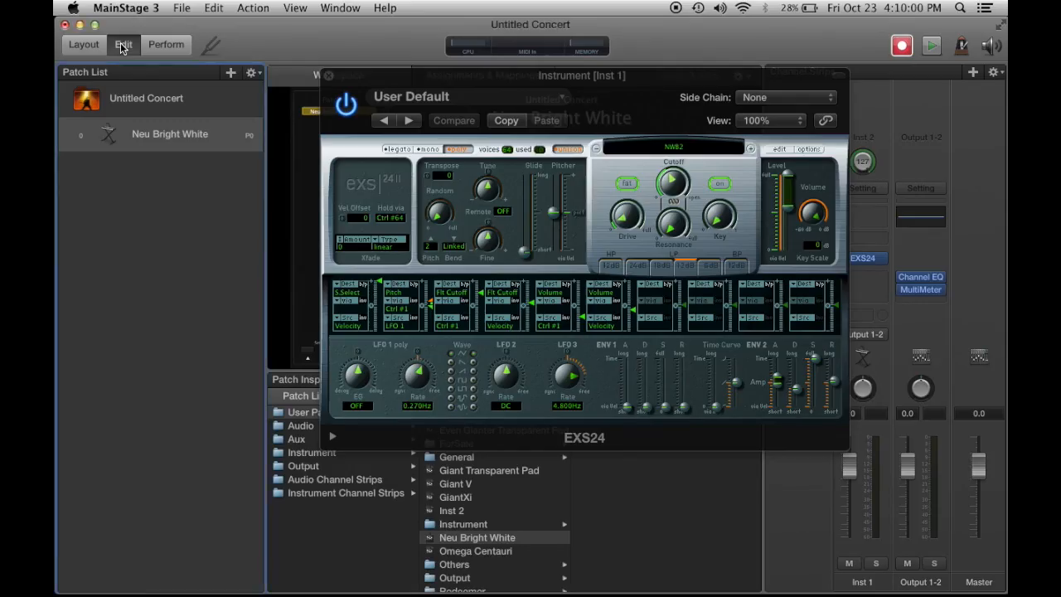
{"action": "left_click", "coordinate": [120, 43]}
{"action": "left_click", "coordinate": [328, 76]}
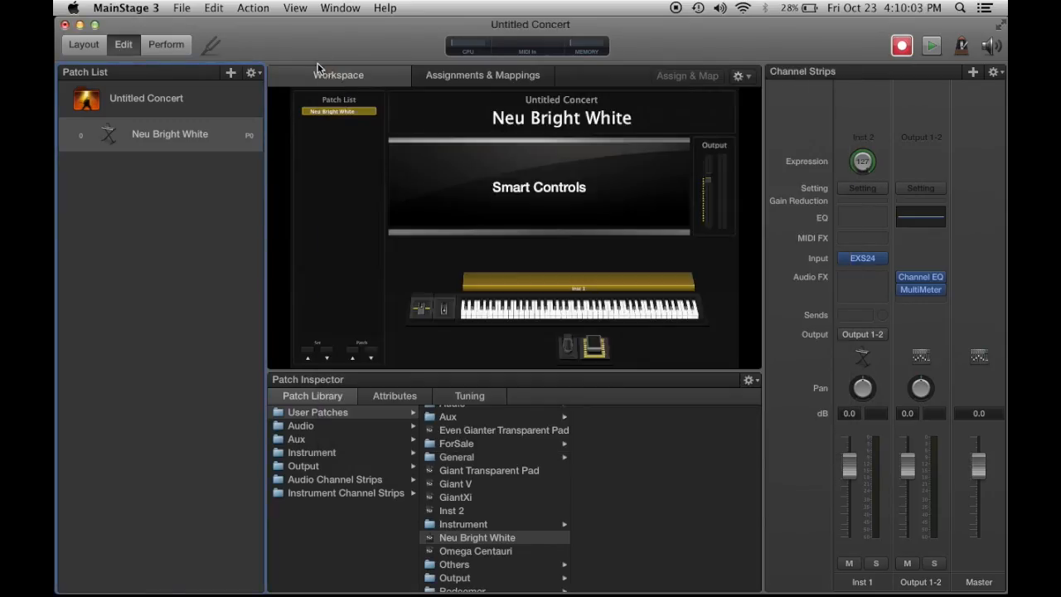
{"action": "left_click_drag", "start_coordinate": [300, 45], "coordinate": [297, 44]}
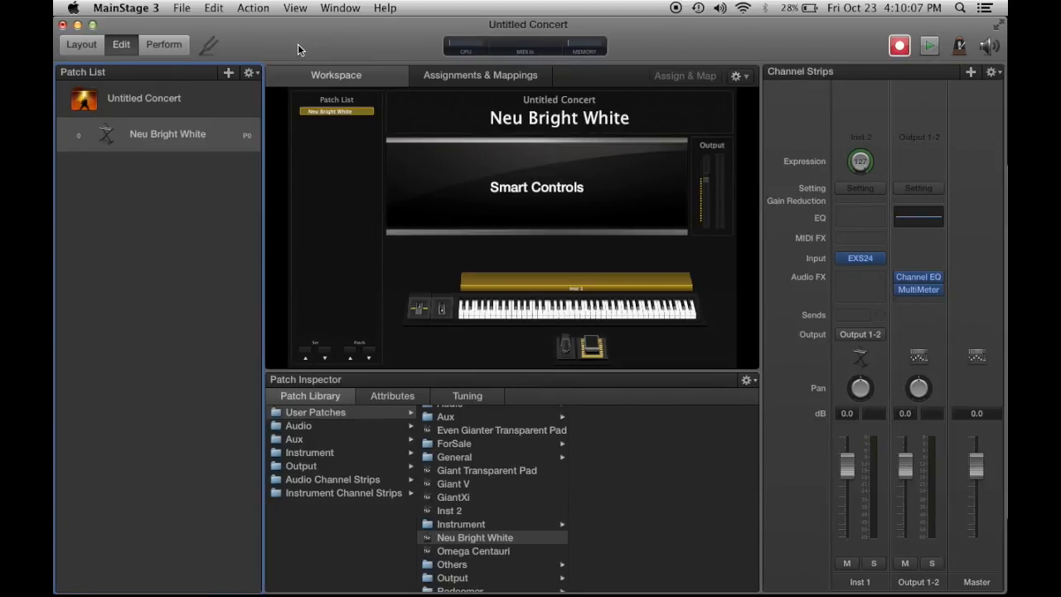